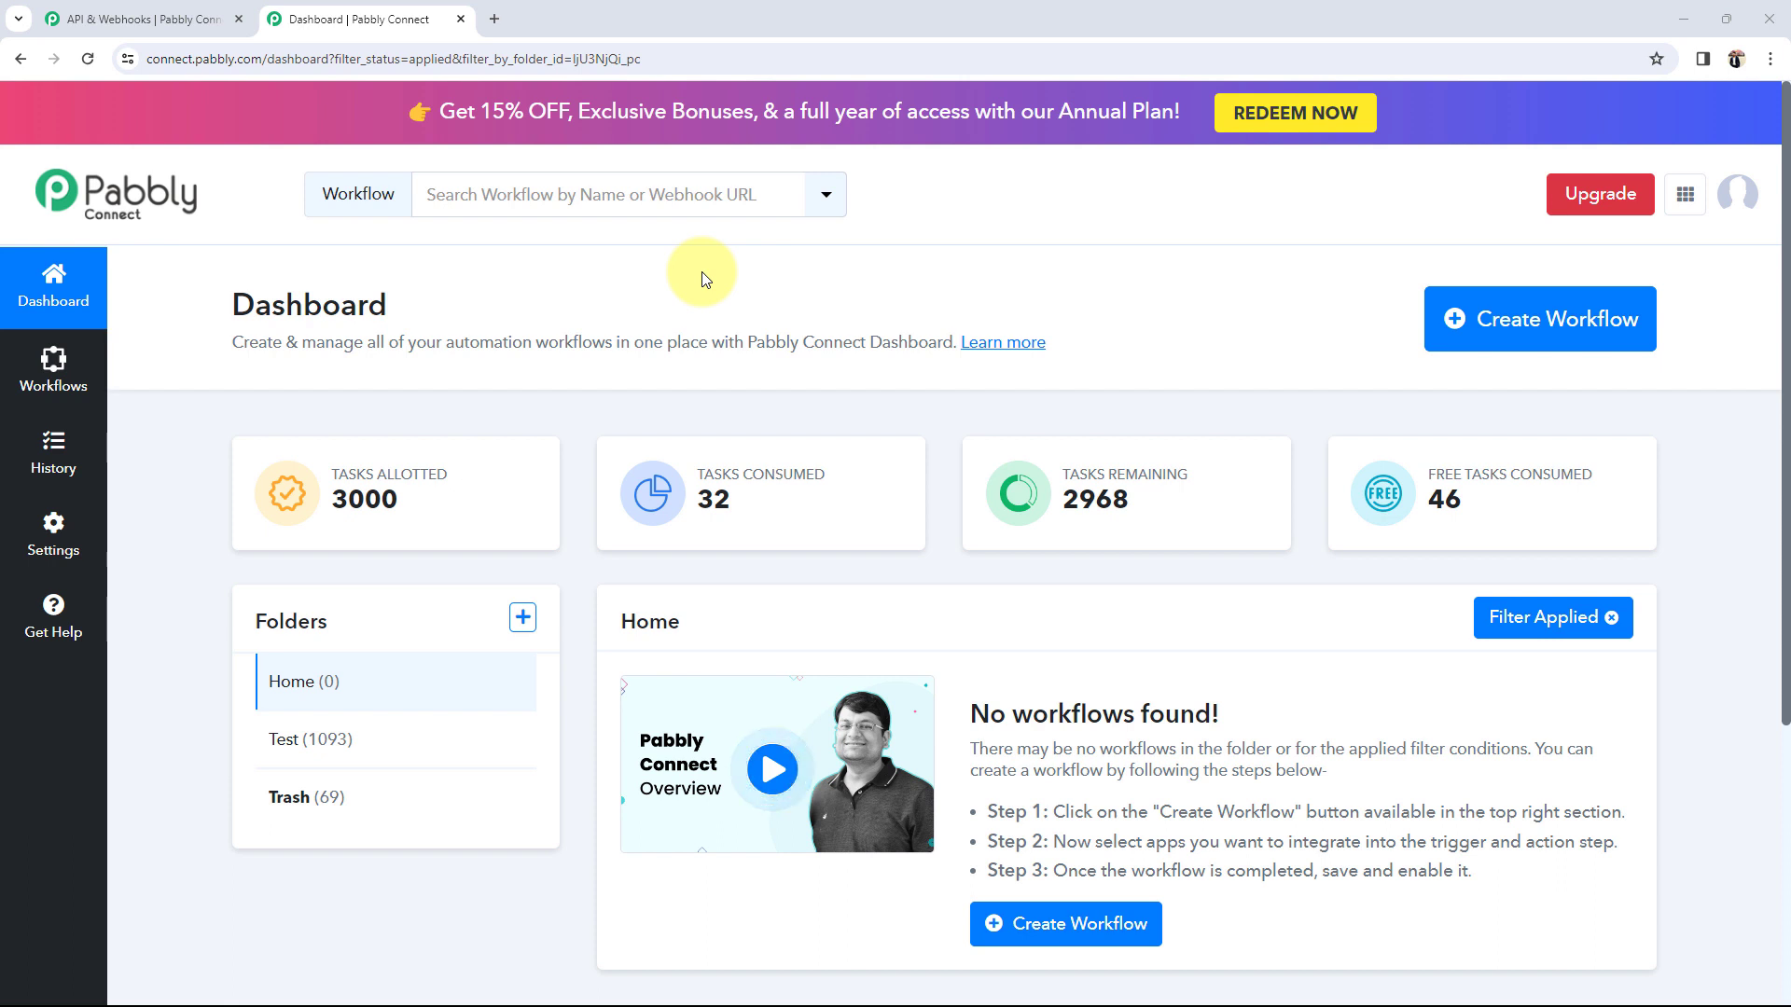
Create a new workflow named "Pabbly Connect Manager" in the Home folder
{"action": "left_click_drag", "start_coordinate": [227, 280], "coordinate": [427, 308]}
{"action": "left_click", "coordinate": [431, 309]}
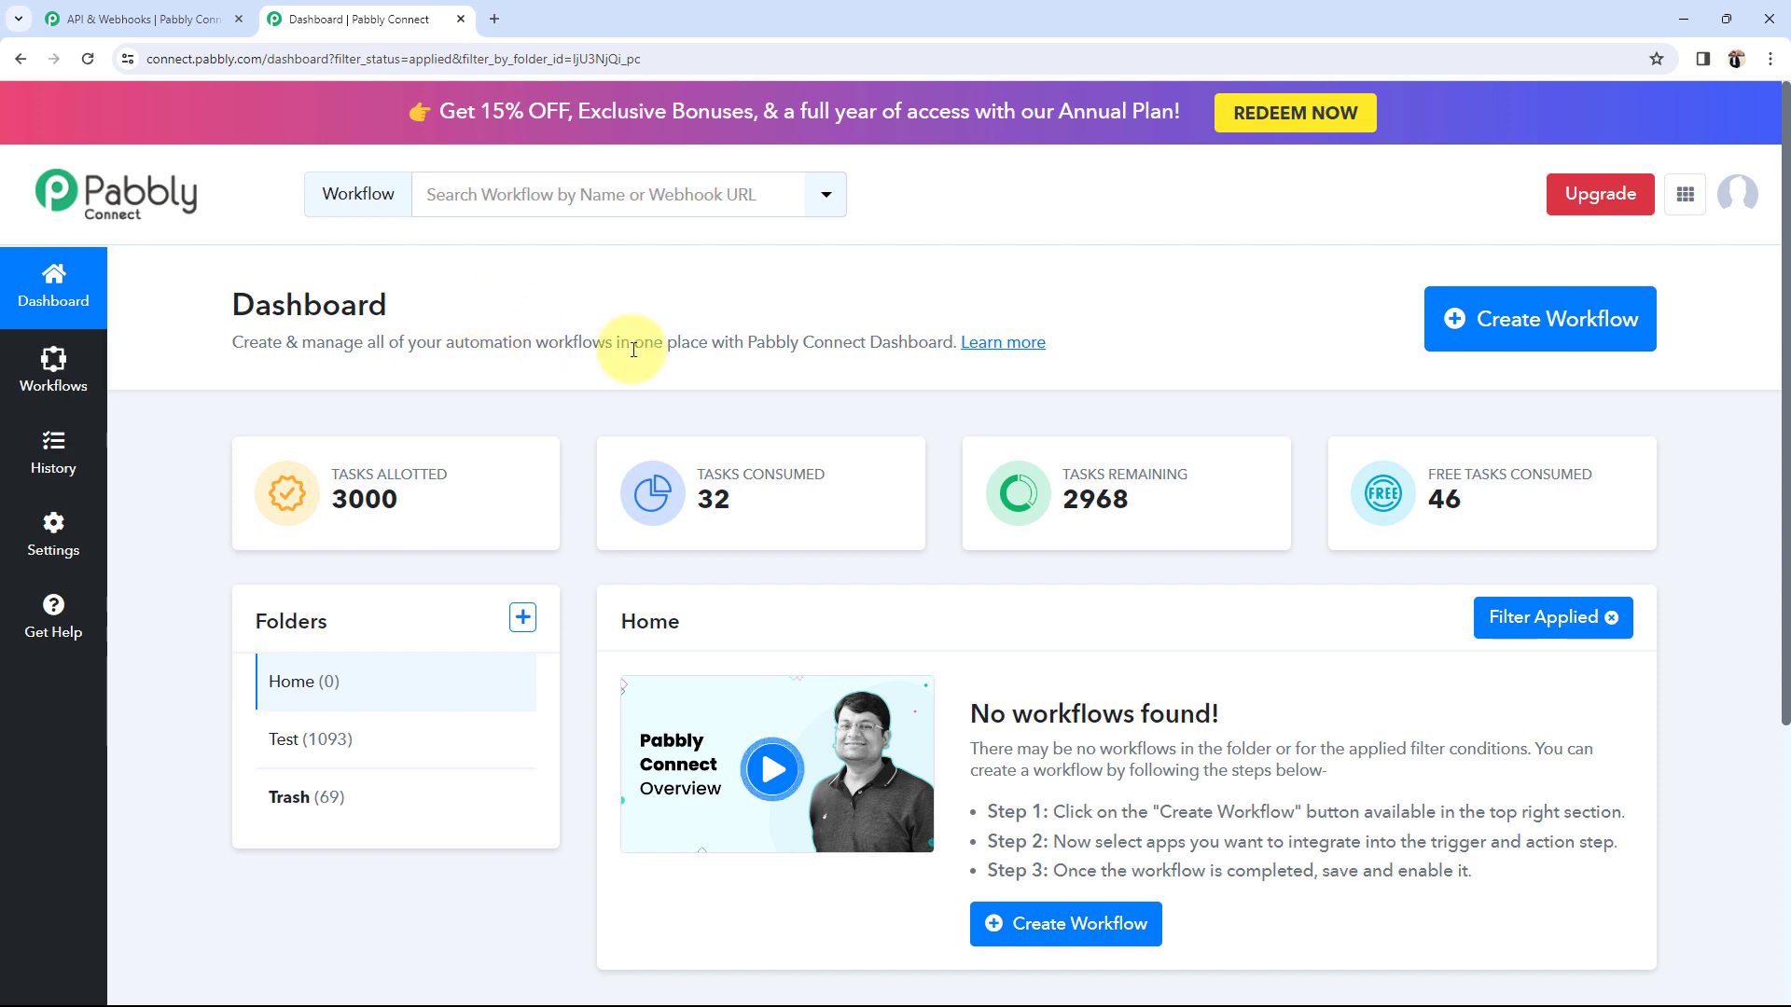
{"action": "left_click", "coordinate": [1530, 320]}
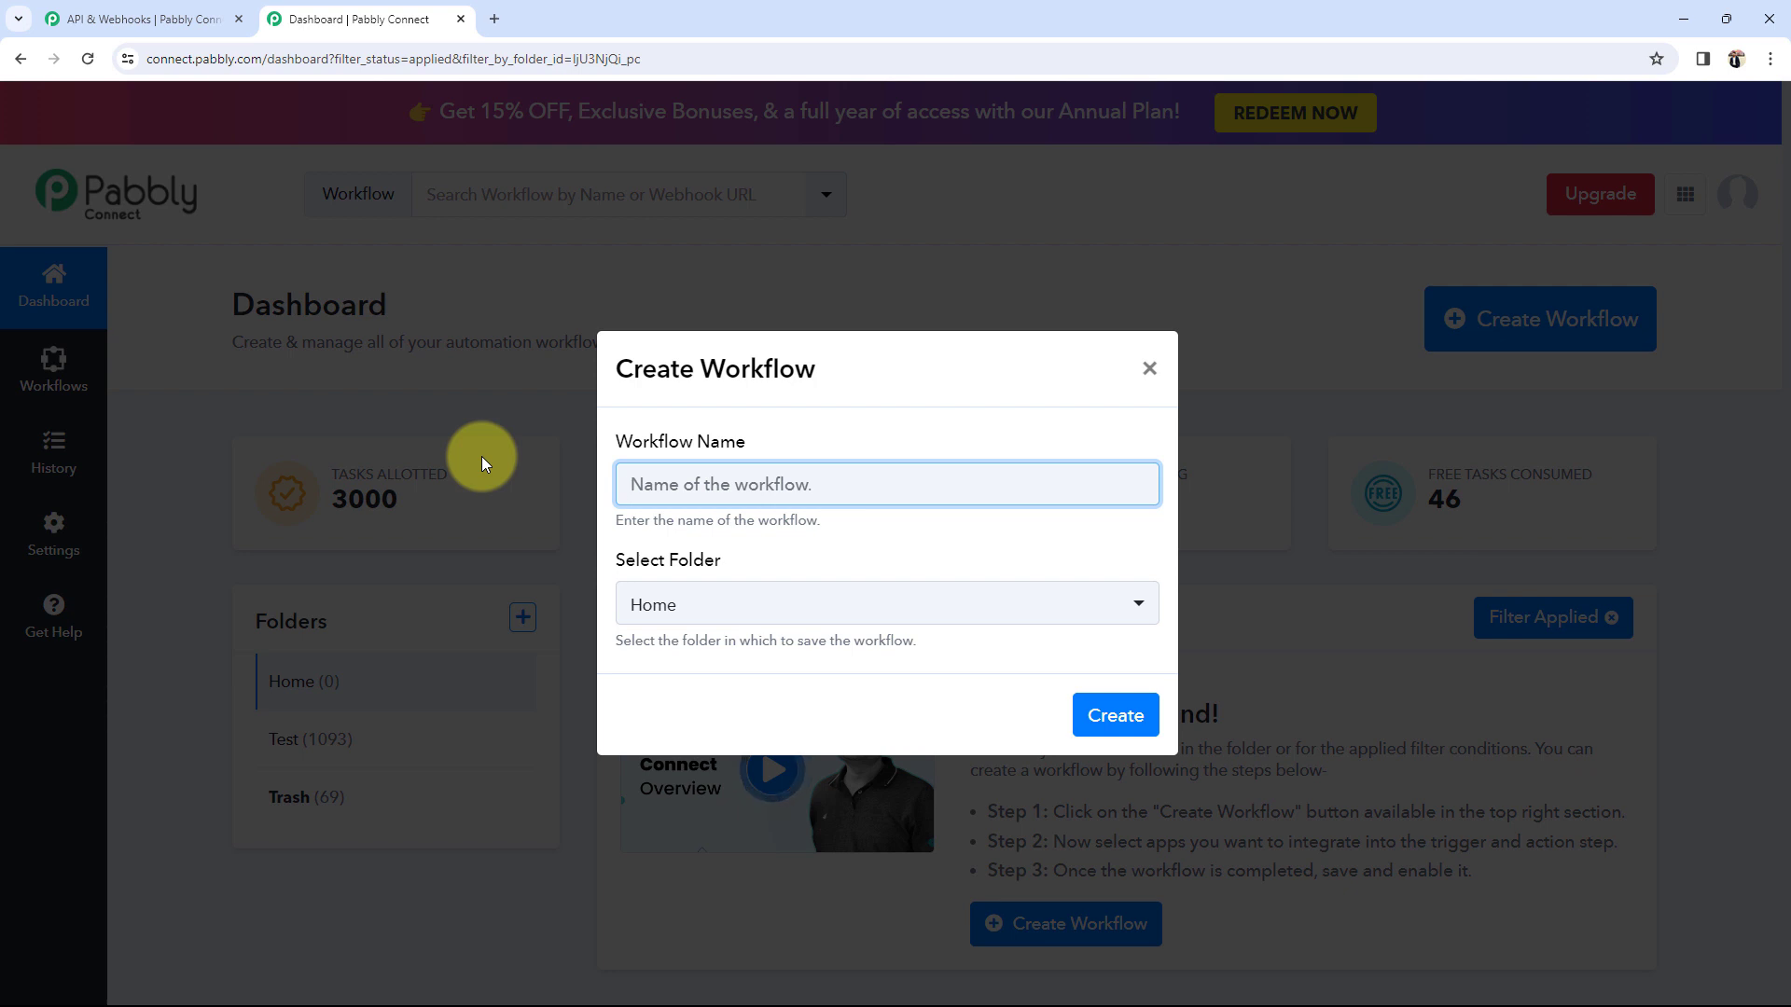
{"action": "type", "text": "Pabbly Connect Manager"}
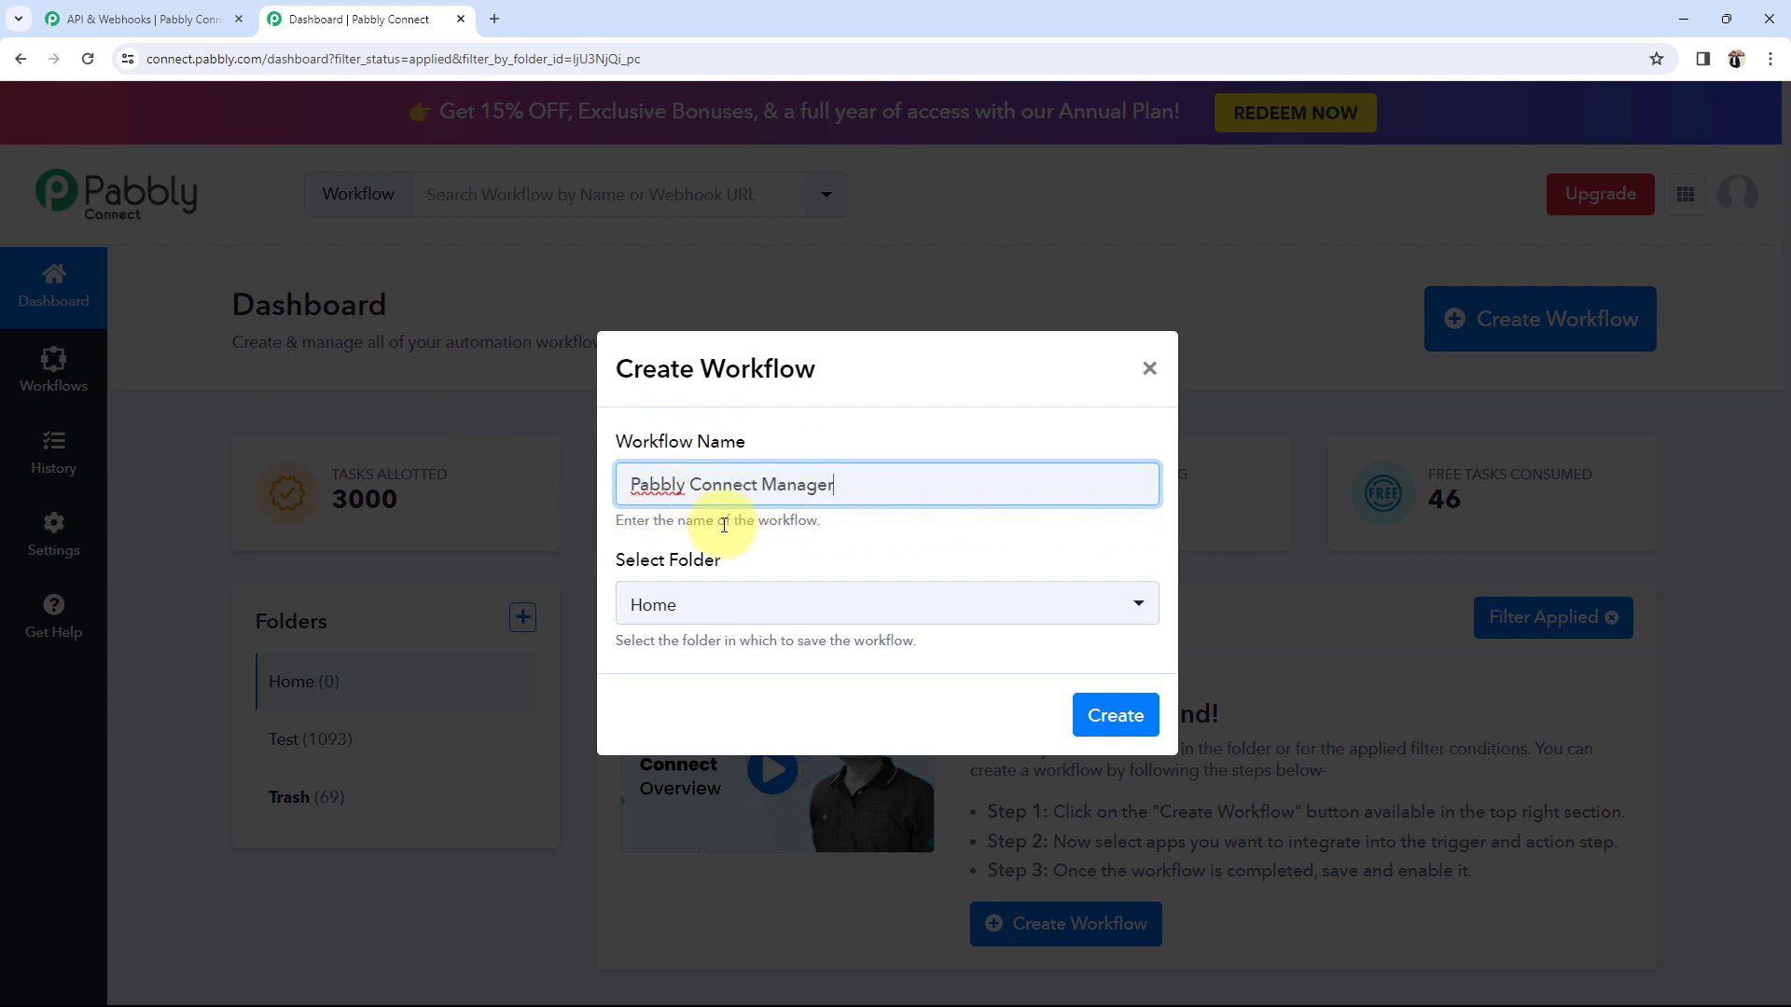
{"action": "left_click_drag", "start_coordinate": [612, 564], "coordinate": [786, 560]}
{"action": "left_click", "coordinate": [785, 557]}
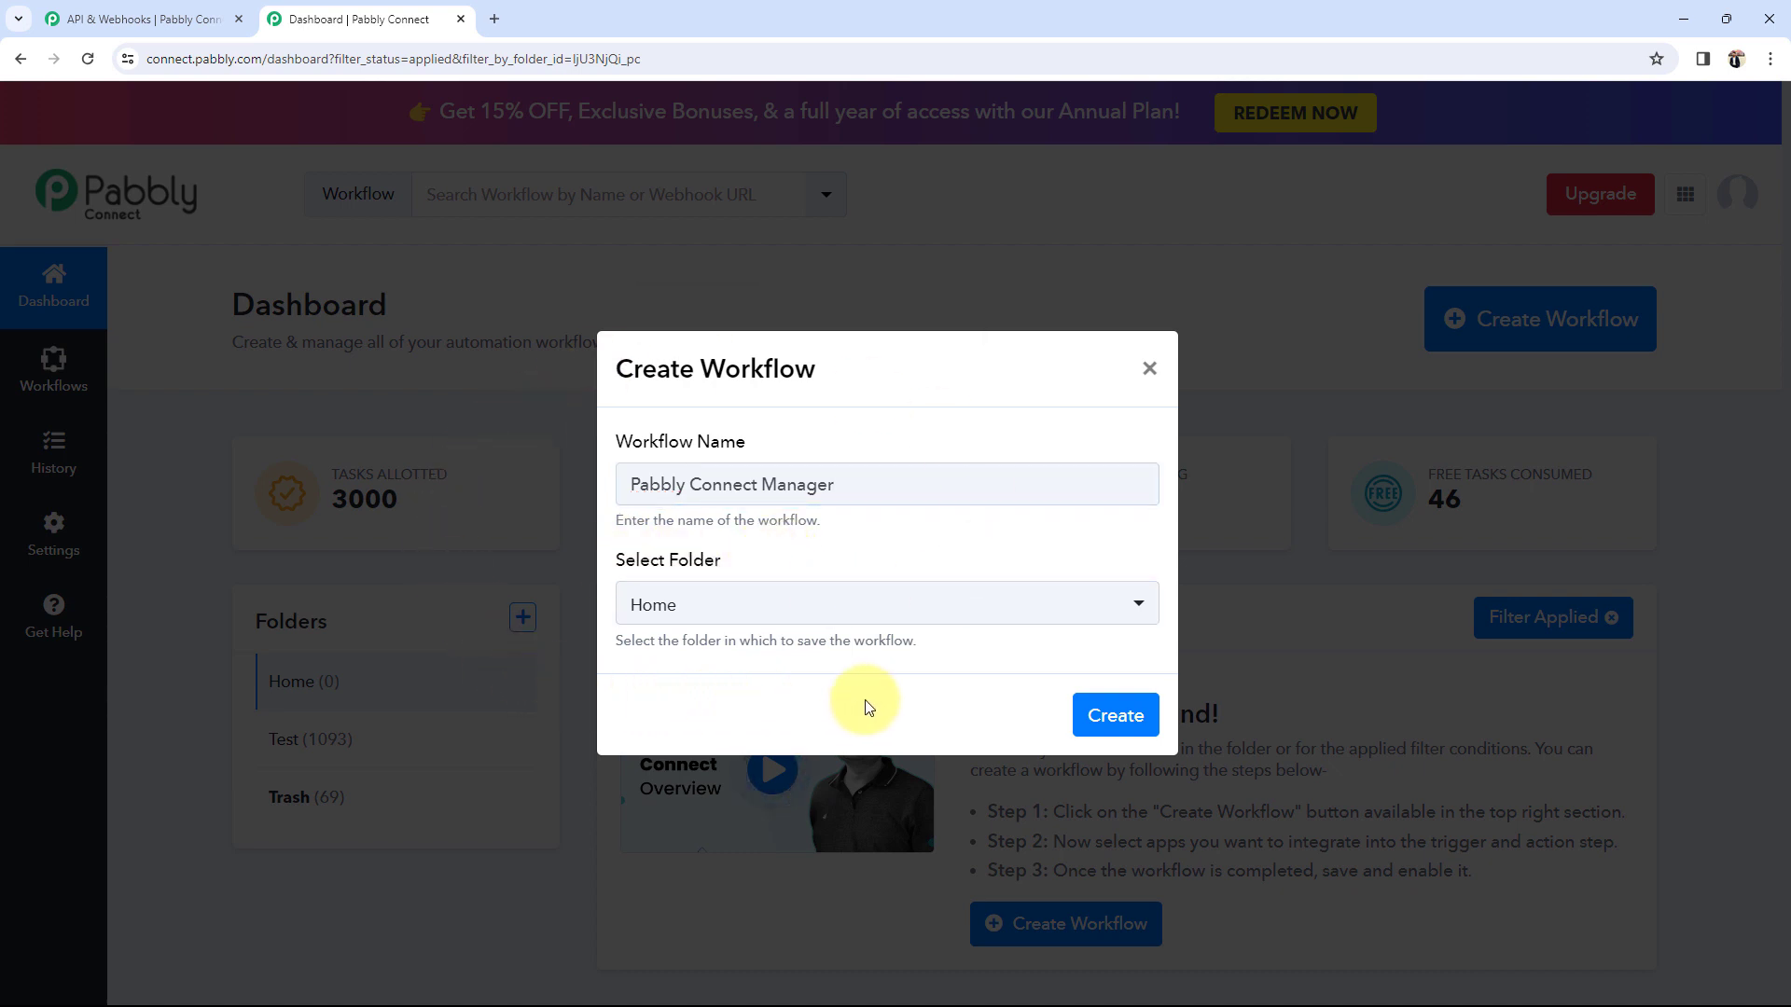
{"action": "left_click", "coordinate": [1115, 717]}
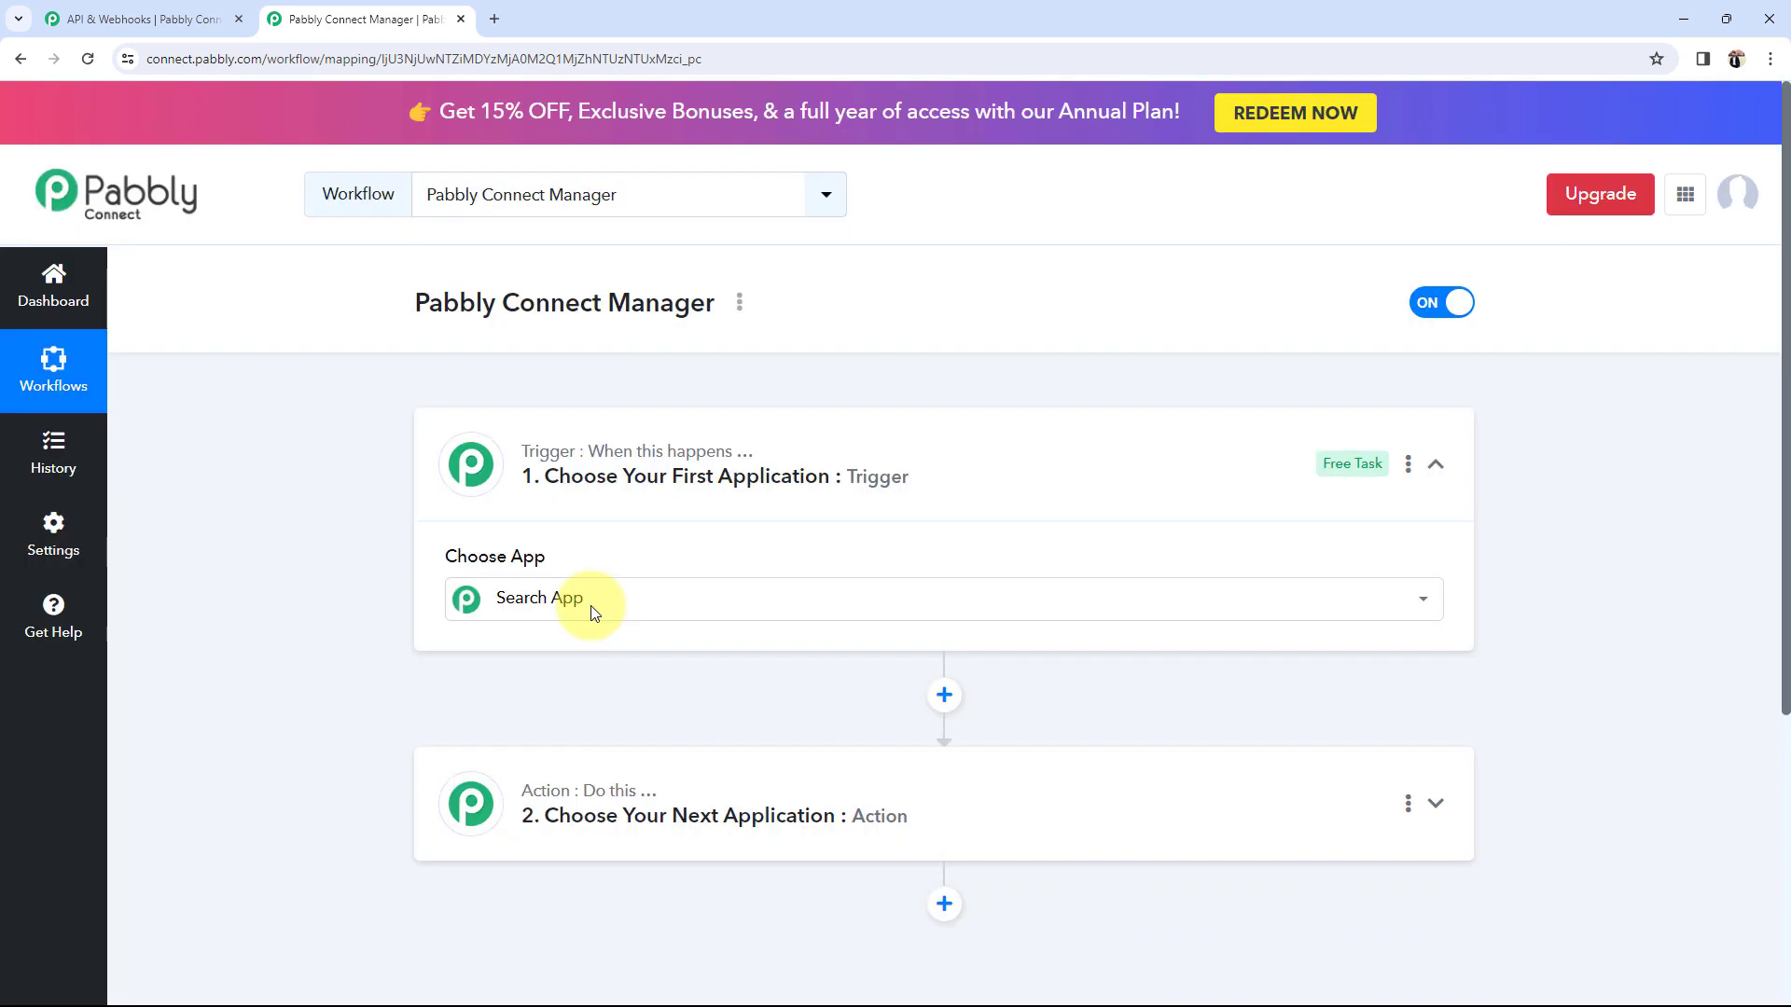
Search the trigger apps for "pabbl" and choose Pabbly Connect Manager as the workflow's trigger application
{"action": "left_click", "coordinate": [608, 604]}
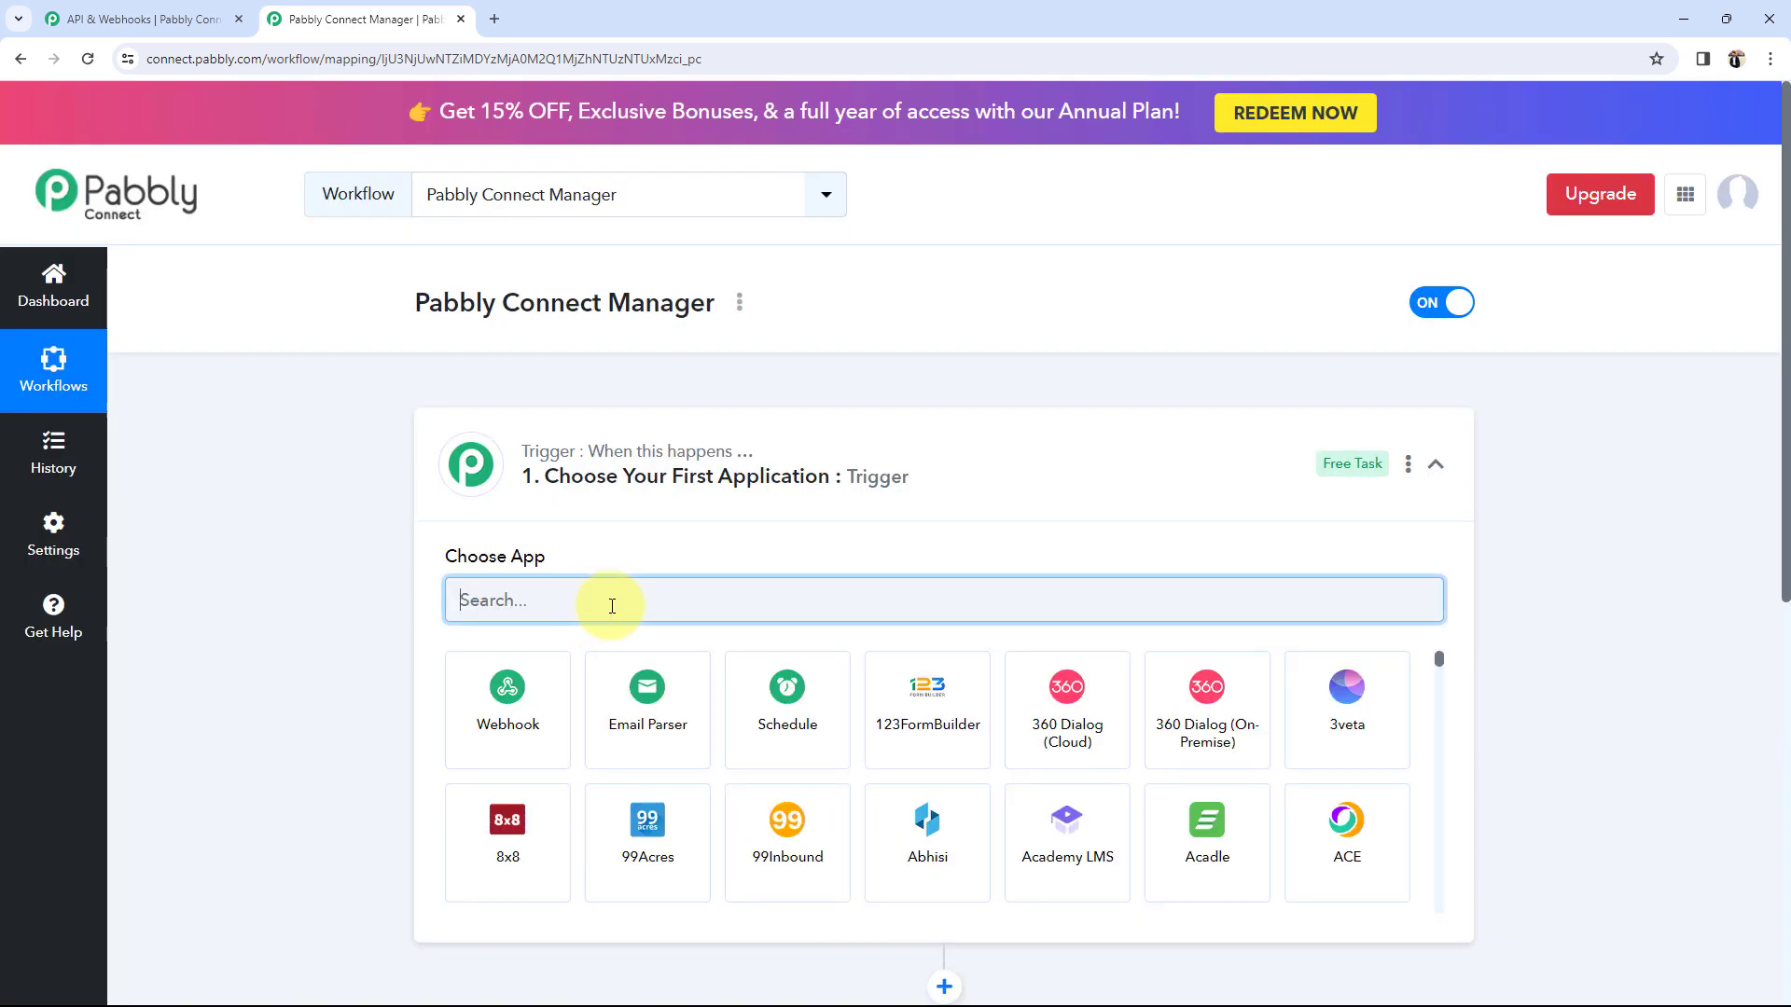
{"action": "left_click", "coordinate": [927, 463]}
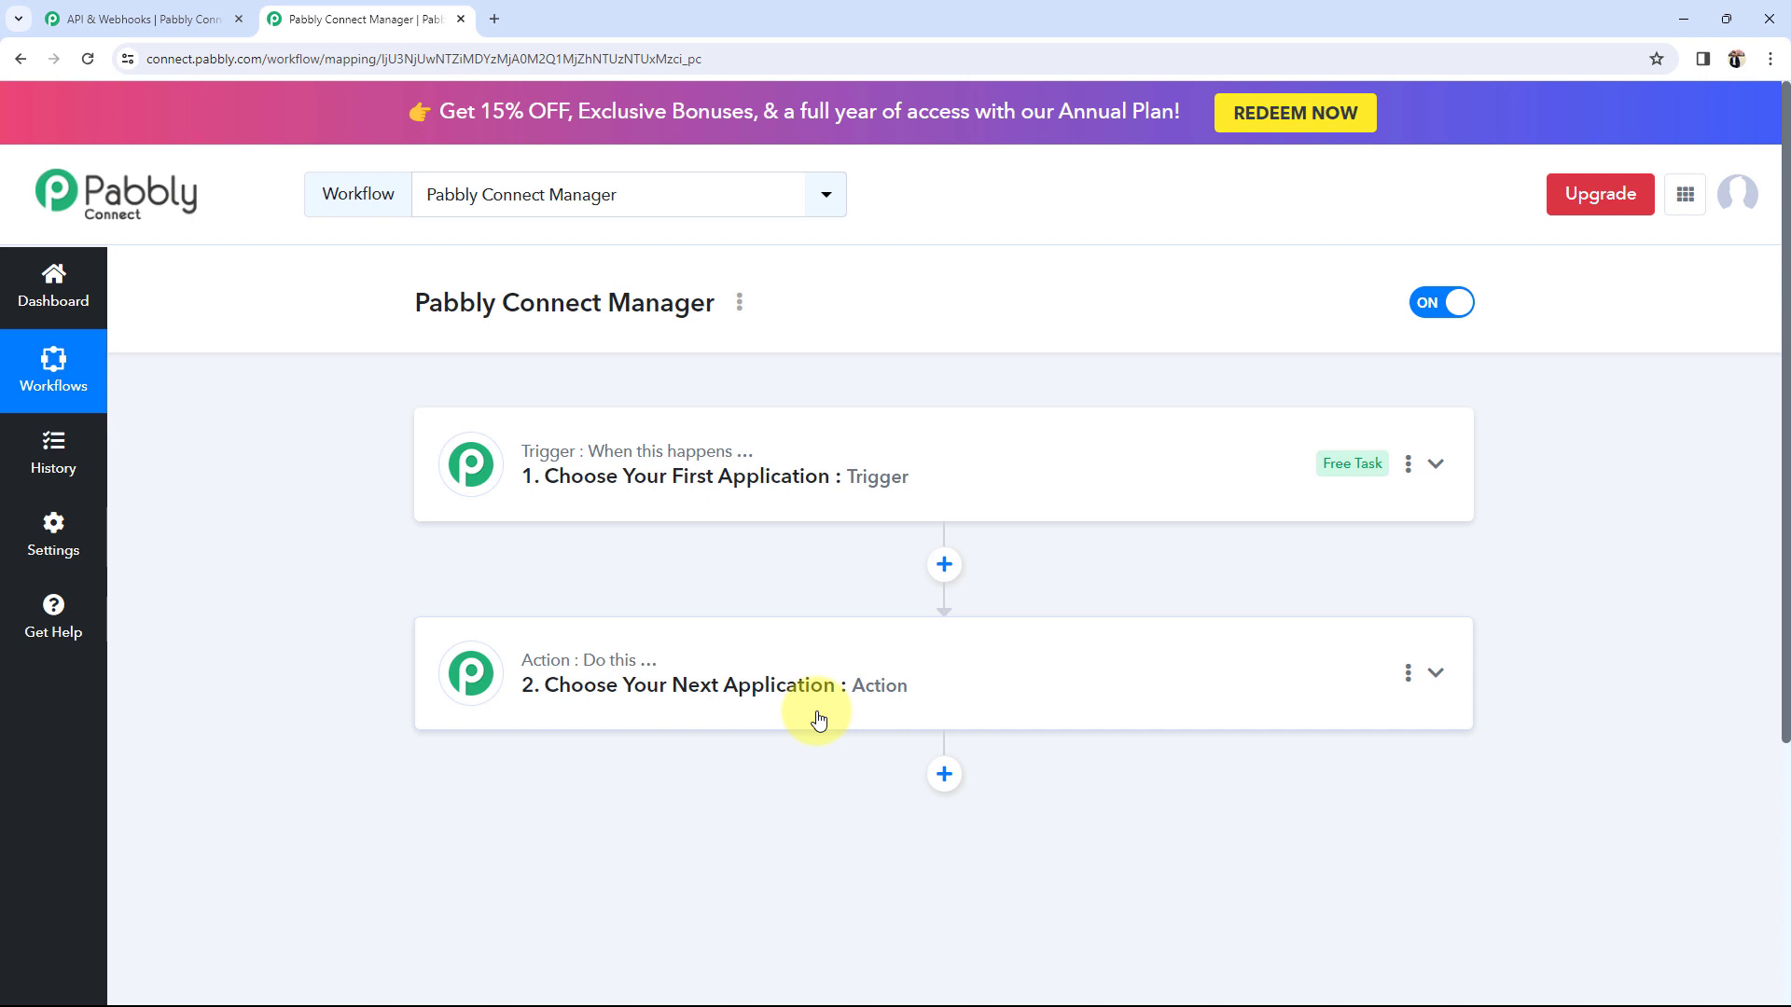
{"action": "left_click", "coordinate": [603, 472]}
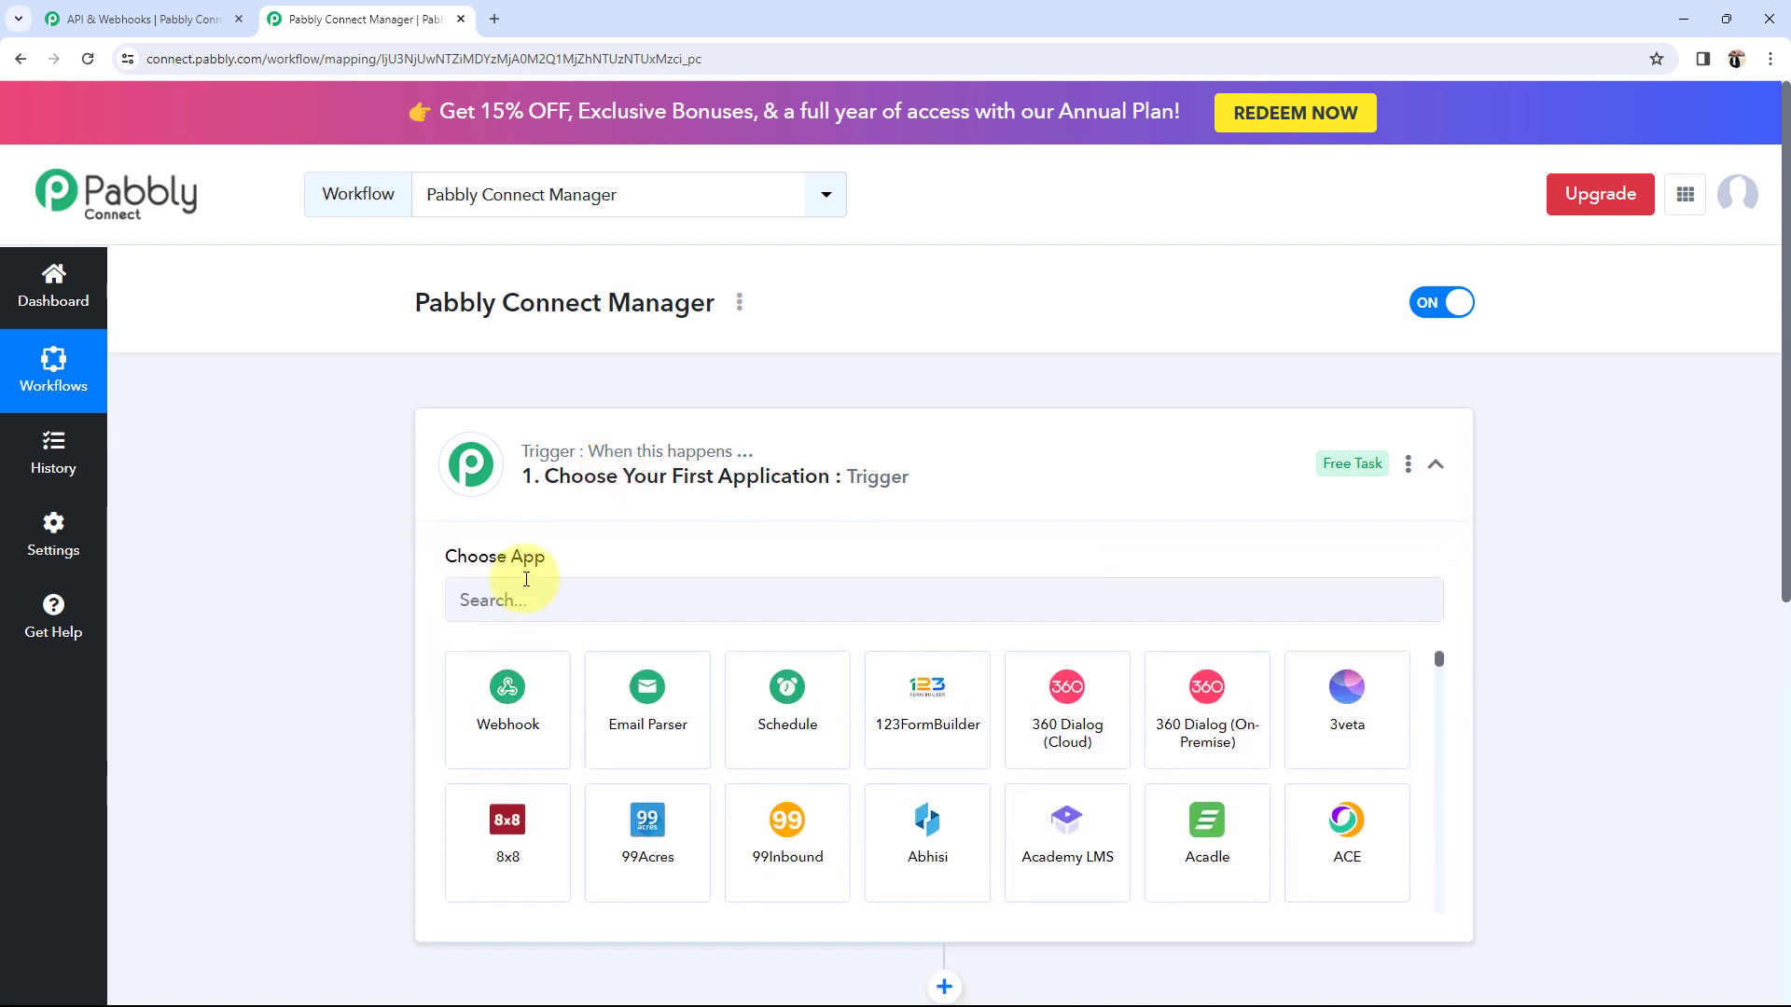
{"action": "left_click", "coordinate": [519, 606]}
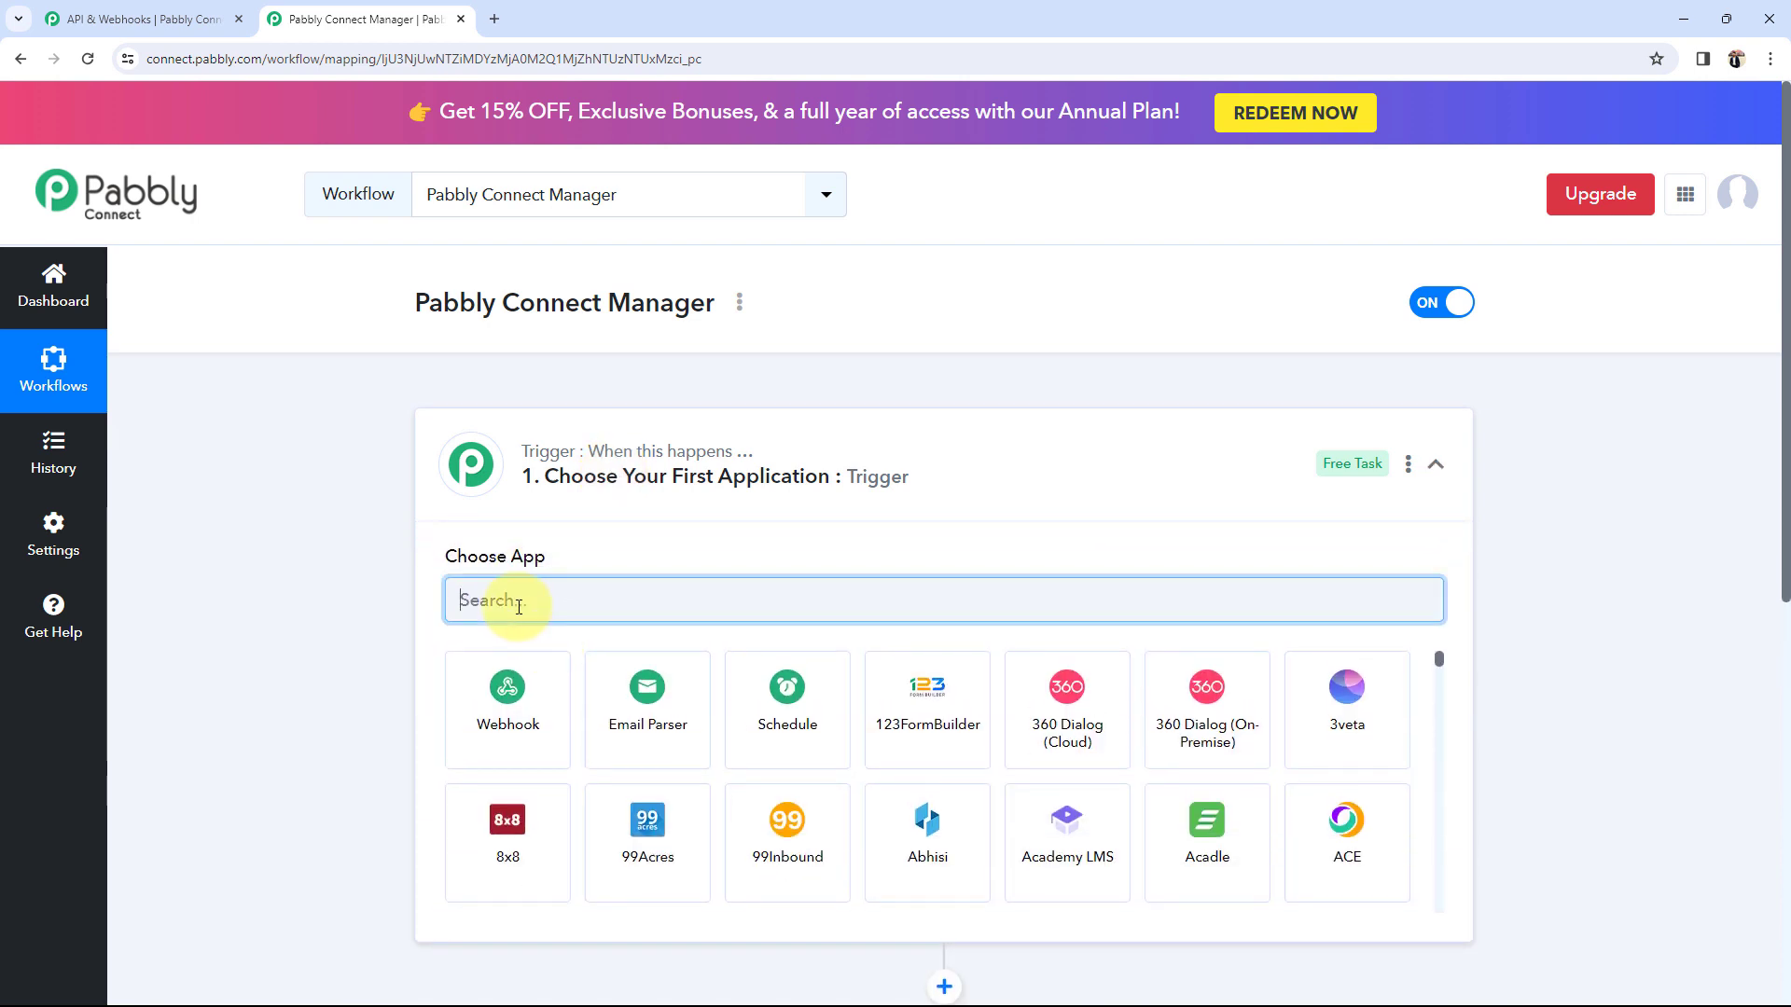
{"action": "type", "text": "pabbl"}
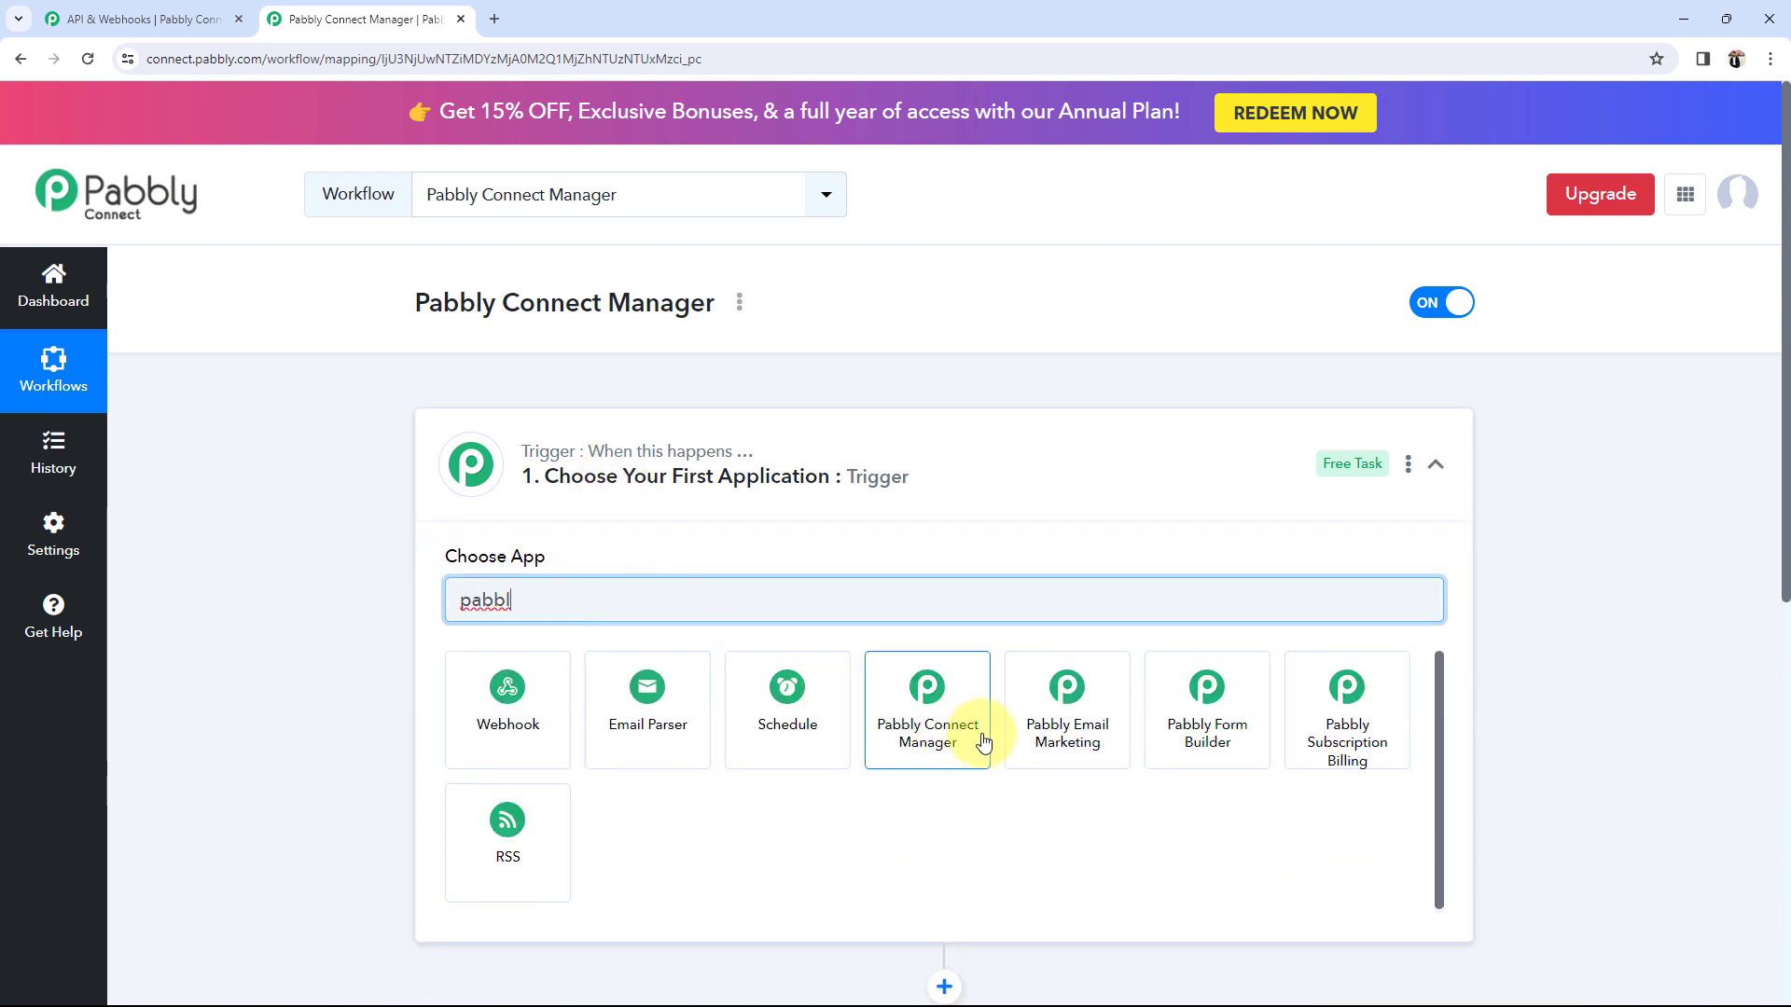
{"action": "left_click", "coordinate": [936, 724]}
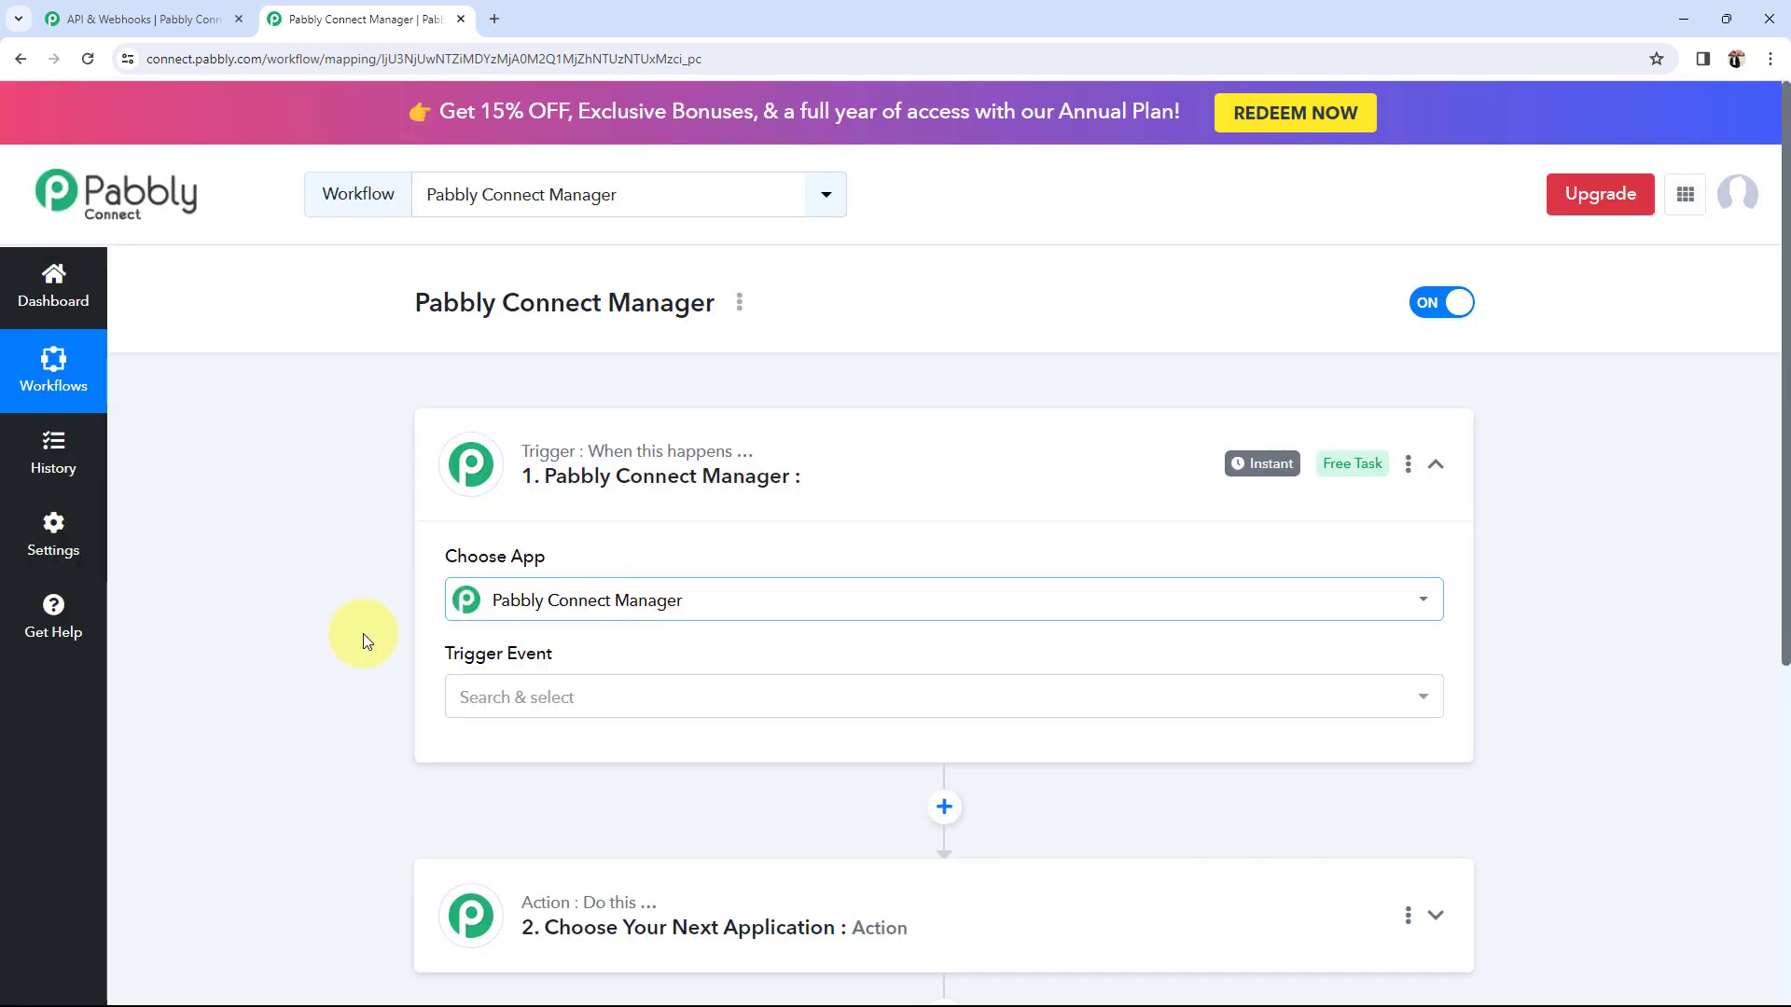
Set the trigger event of the Pabbly Connect Manager step to New Workflow Error
{"action": "left_click", "coordinate": [557, 711]}
{"action": "scroll", "coordinate": [576, 828], "scroll_direction": "down", "scroll_amount": 1}
{"action": "scroll", "coordinate": [560, 829], "scroll_direction": "down", "scroll_amount": 1}
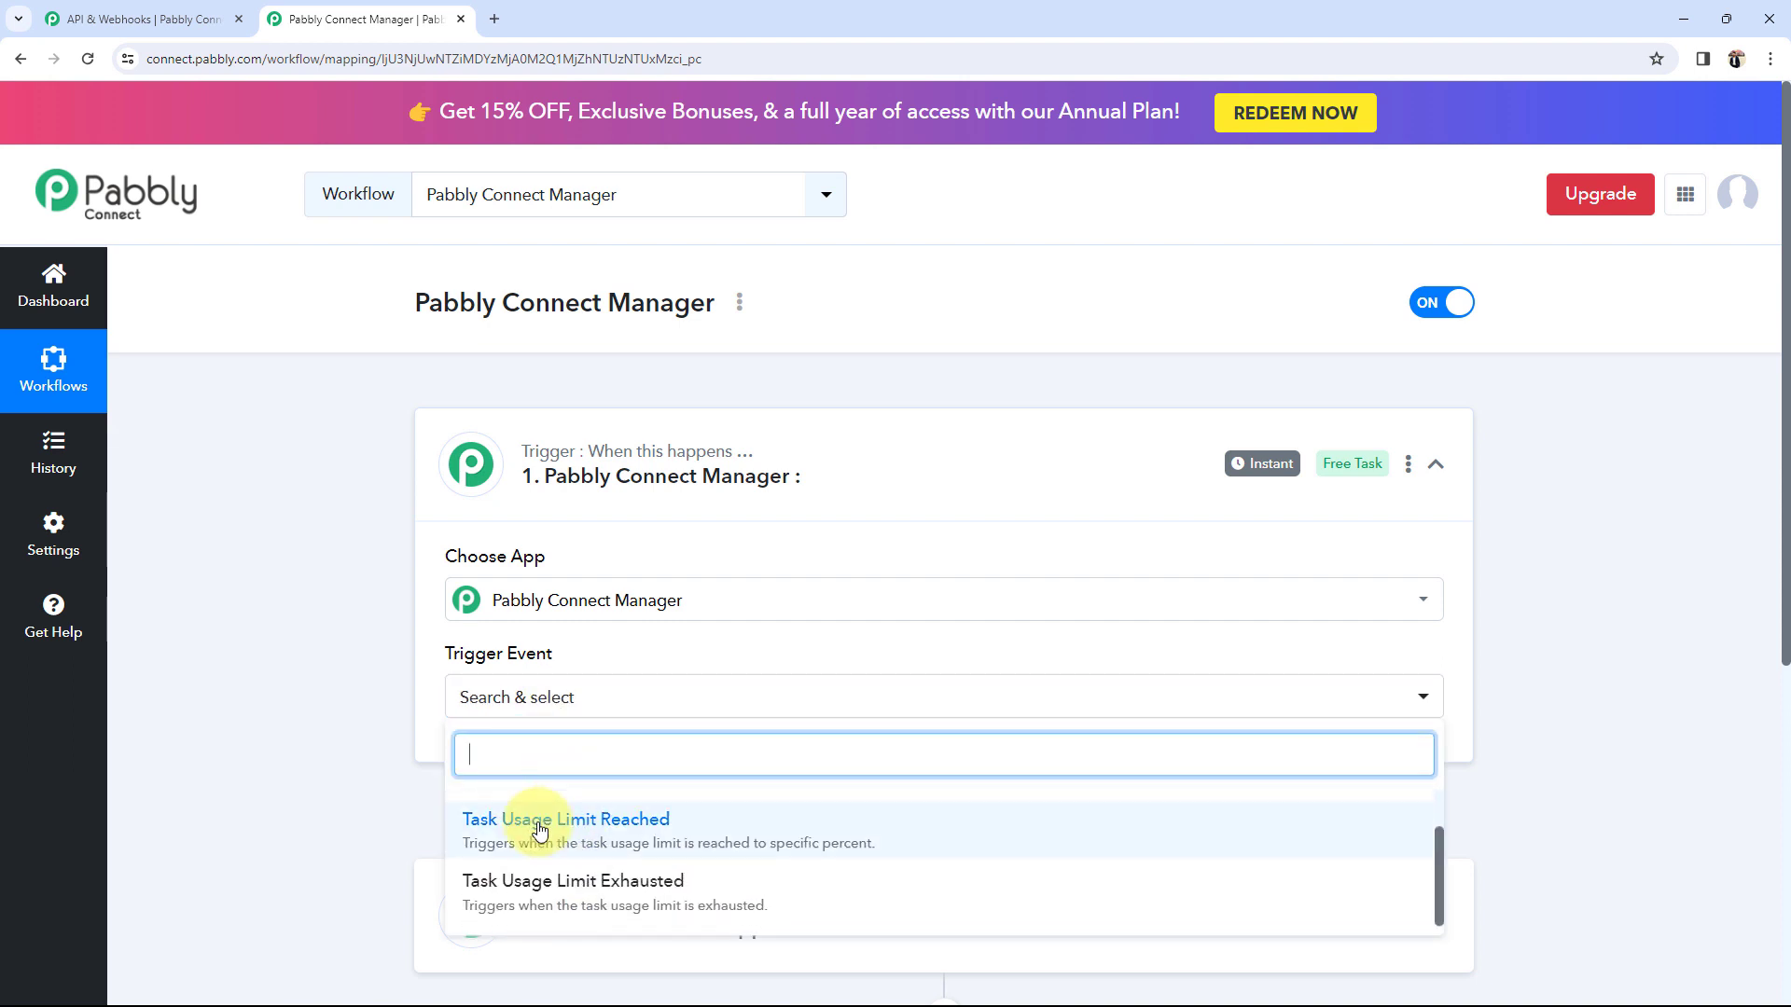
{"action": "scroll", "coordinate": [540, 829], "scroll_direction": "down", "scroll_amount": 2}
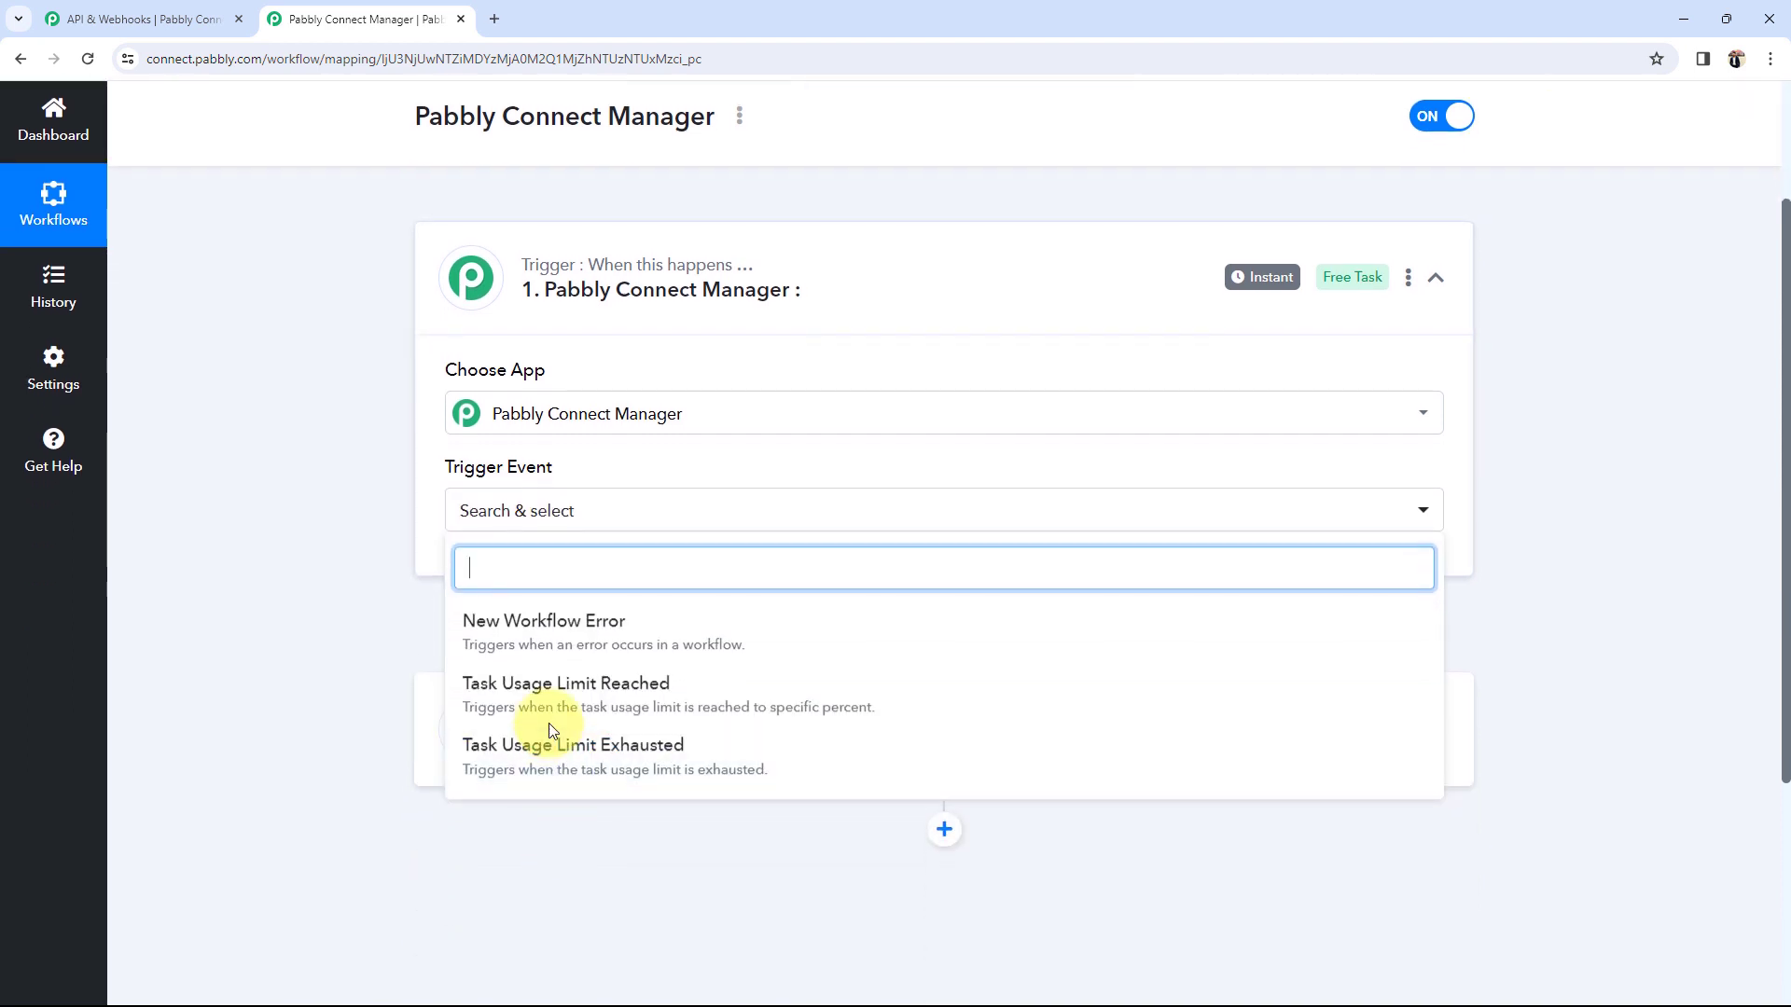
{"action": "scroll", "coordinate": [550, 732], "scroll_direction": "up", "scroll_amount": 2}
{"action": "scroll", "coordinate": [311, 827], "scroll_direction": "down", "scroll_amount": 1}
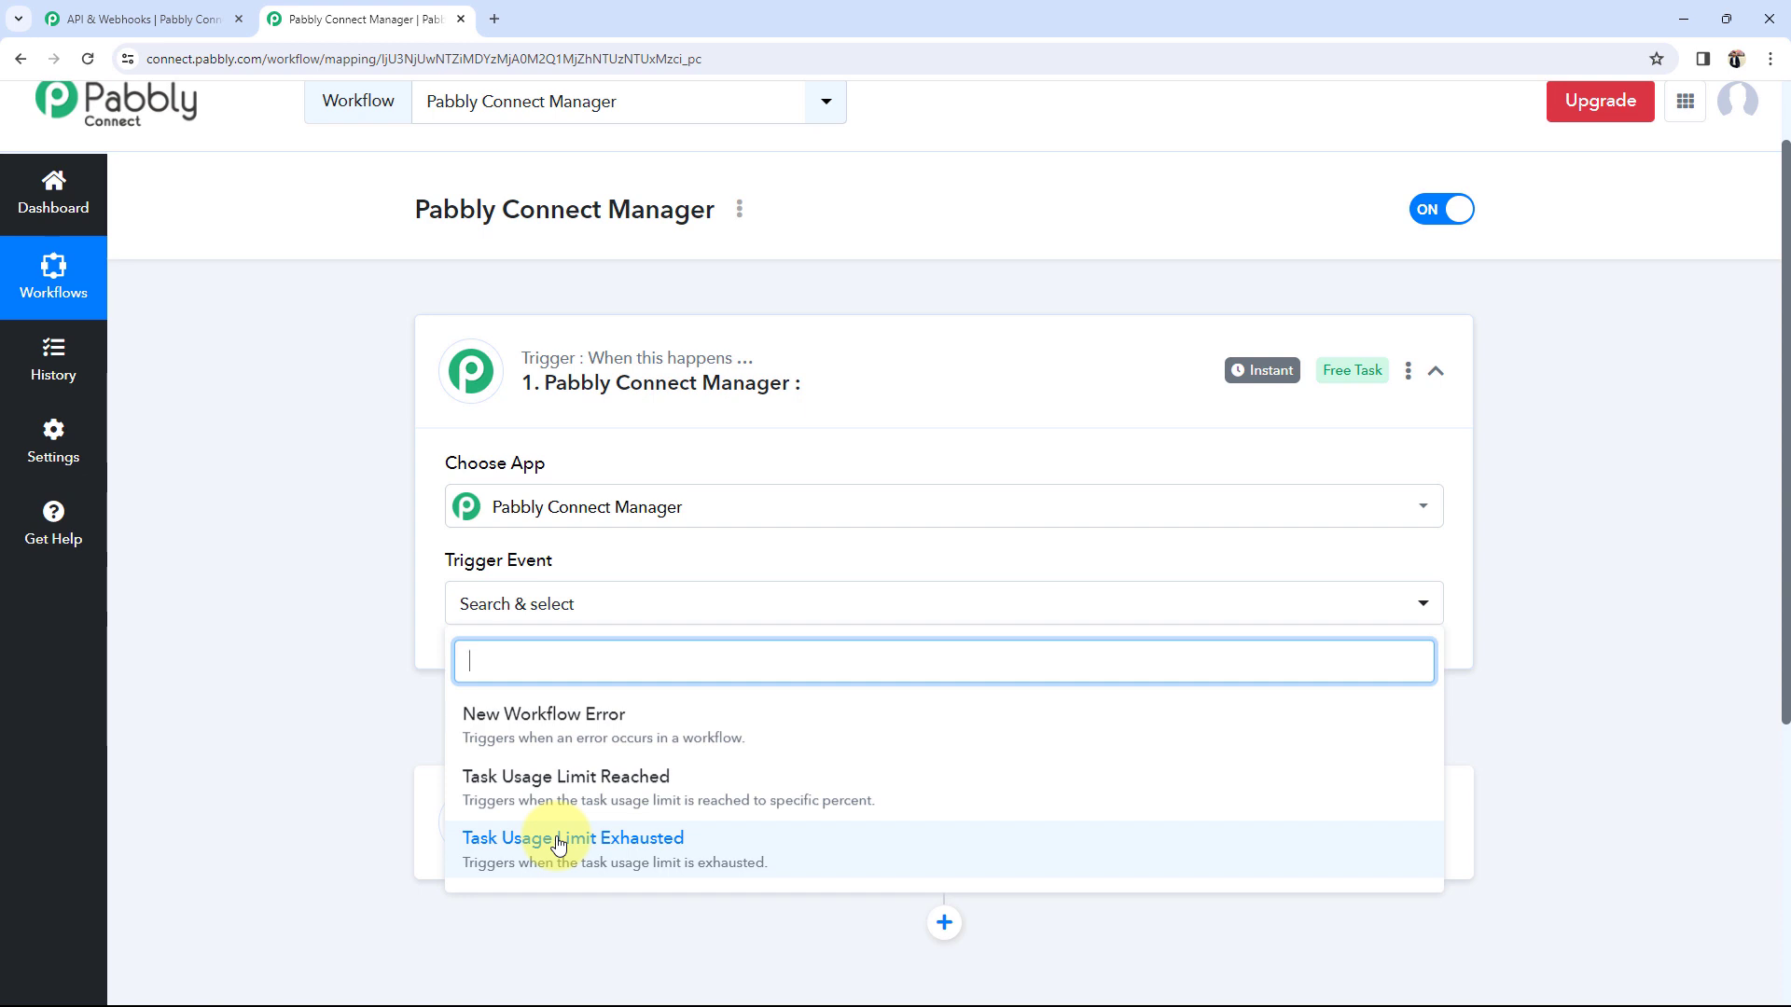
{"action": "left_click", "coordinate": [517, 728]}
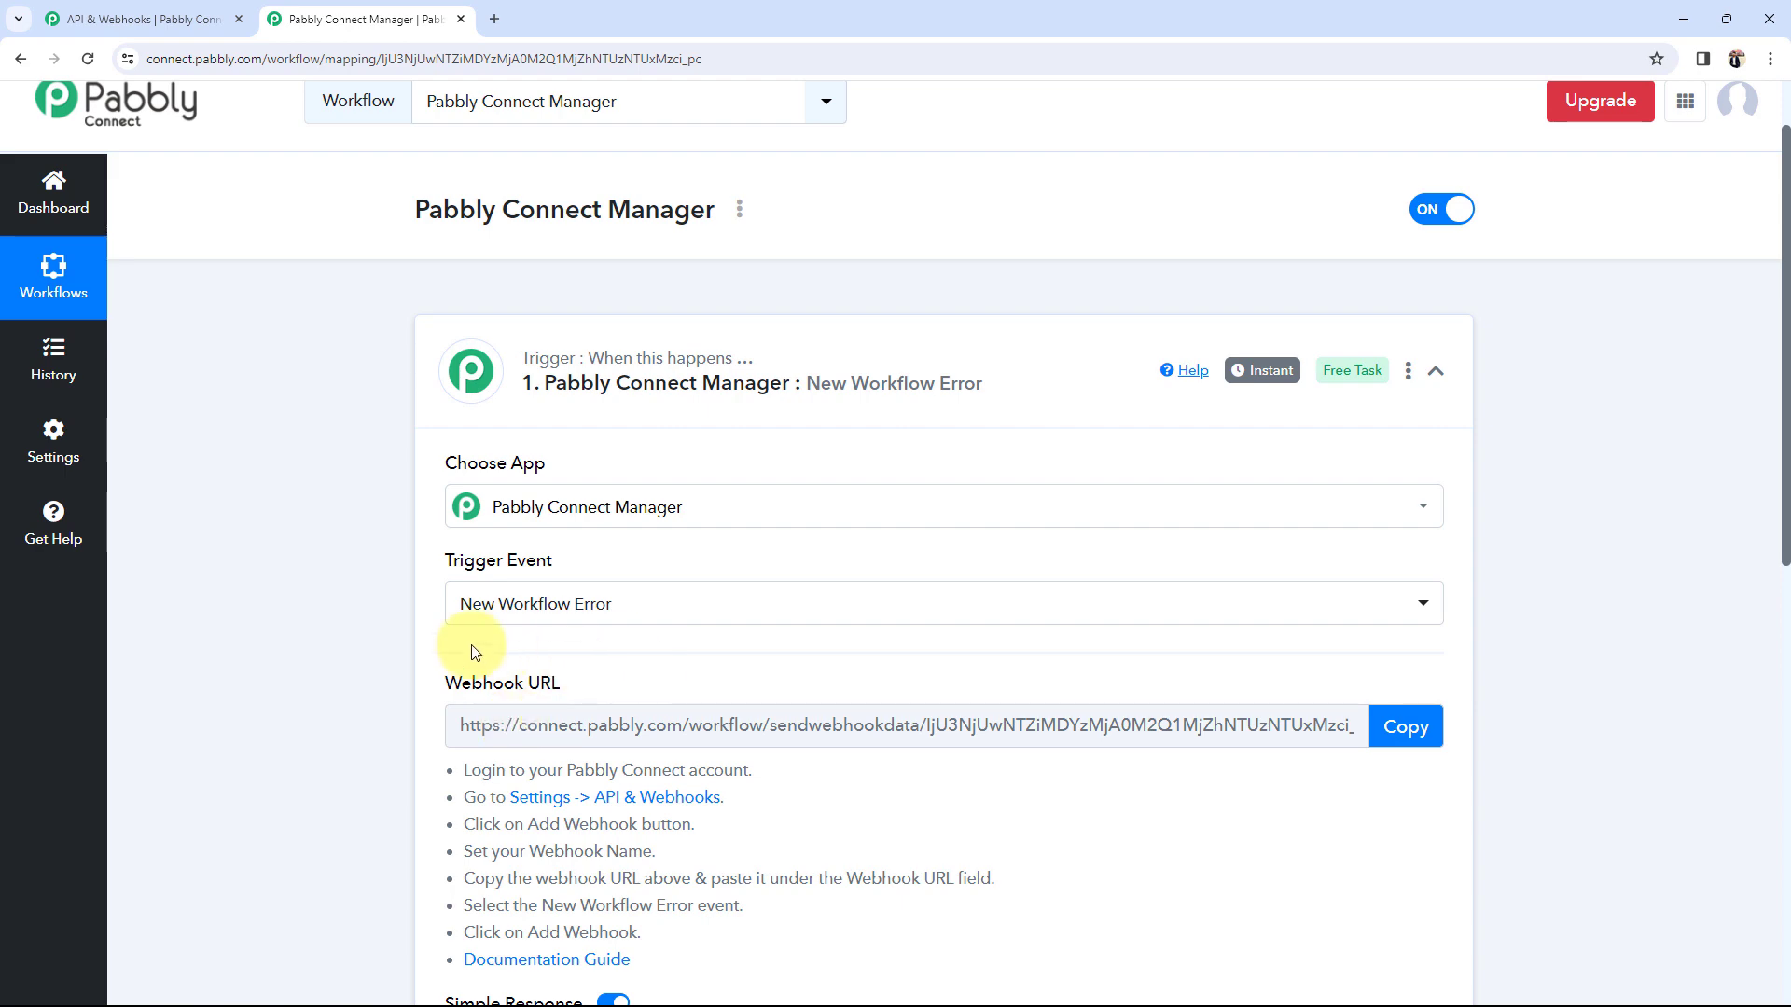
Review the trigger's webhook setup instructions and copy its webhook URL
{"action": "scroll", "coordinate": [373, 647], "scroll_direction": "down", "scroll_amount": 3}
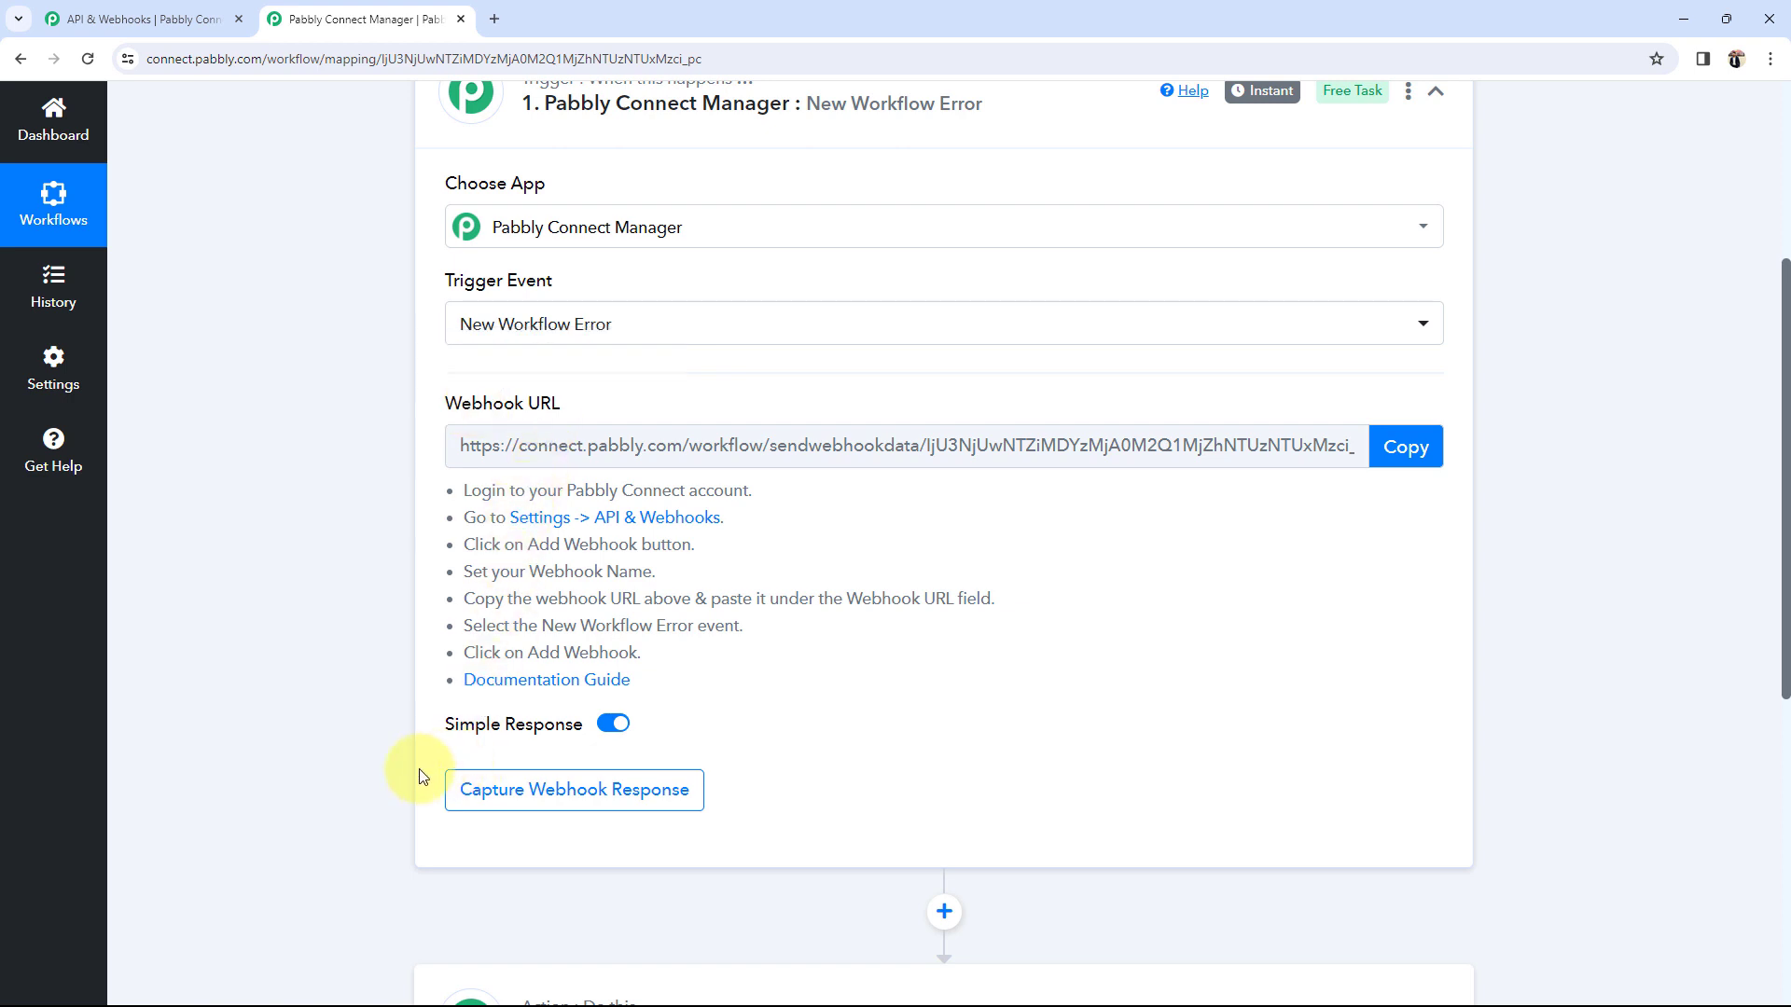
{"action": "scroll", "coordinate": [424, 768], "scroll_direction": "down", "scroll_amount": 1}
{"action": "scroll", "coordinate": [502, 726], "scroll_direction": "down", "scroll_amount": 2}
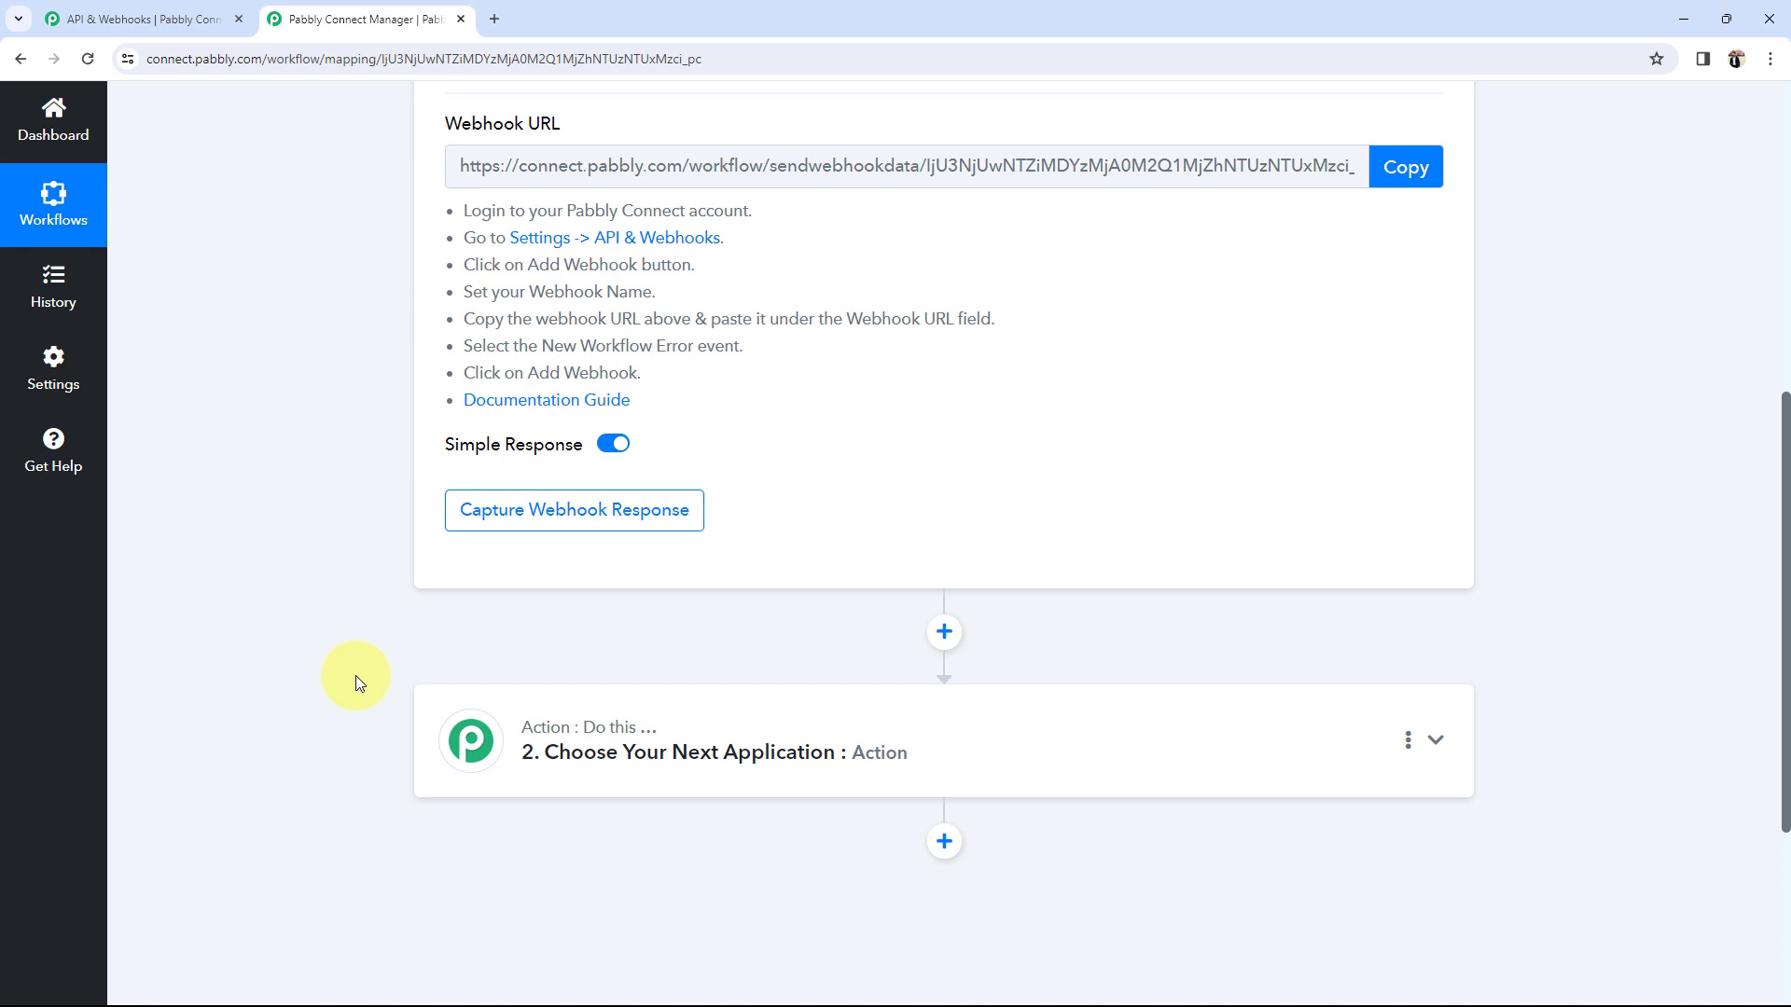
{"action": "scroll", "coordinate": [356, 675], "scroll_direction": "up", "scroll_amount": 4}
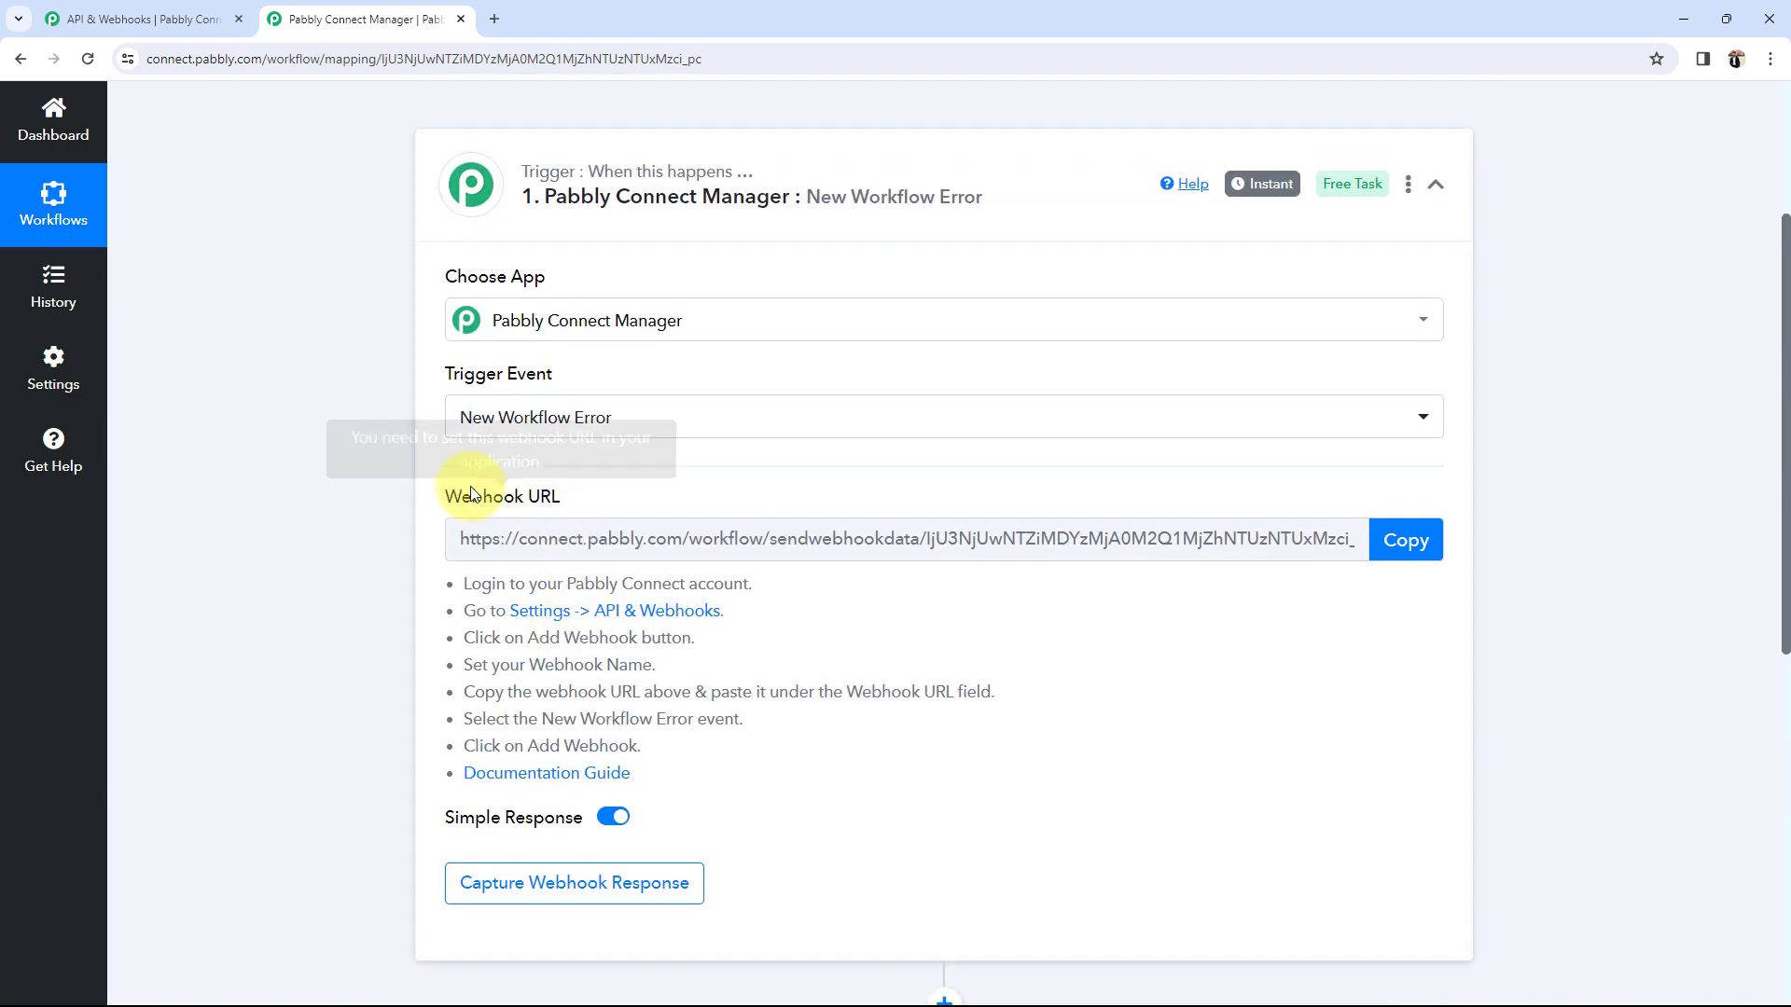
{"action": "left_click", "coordinate": [1424, 540]}
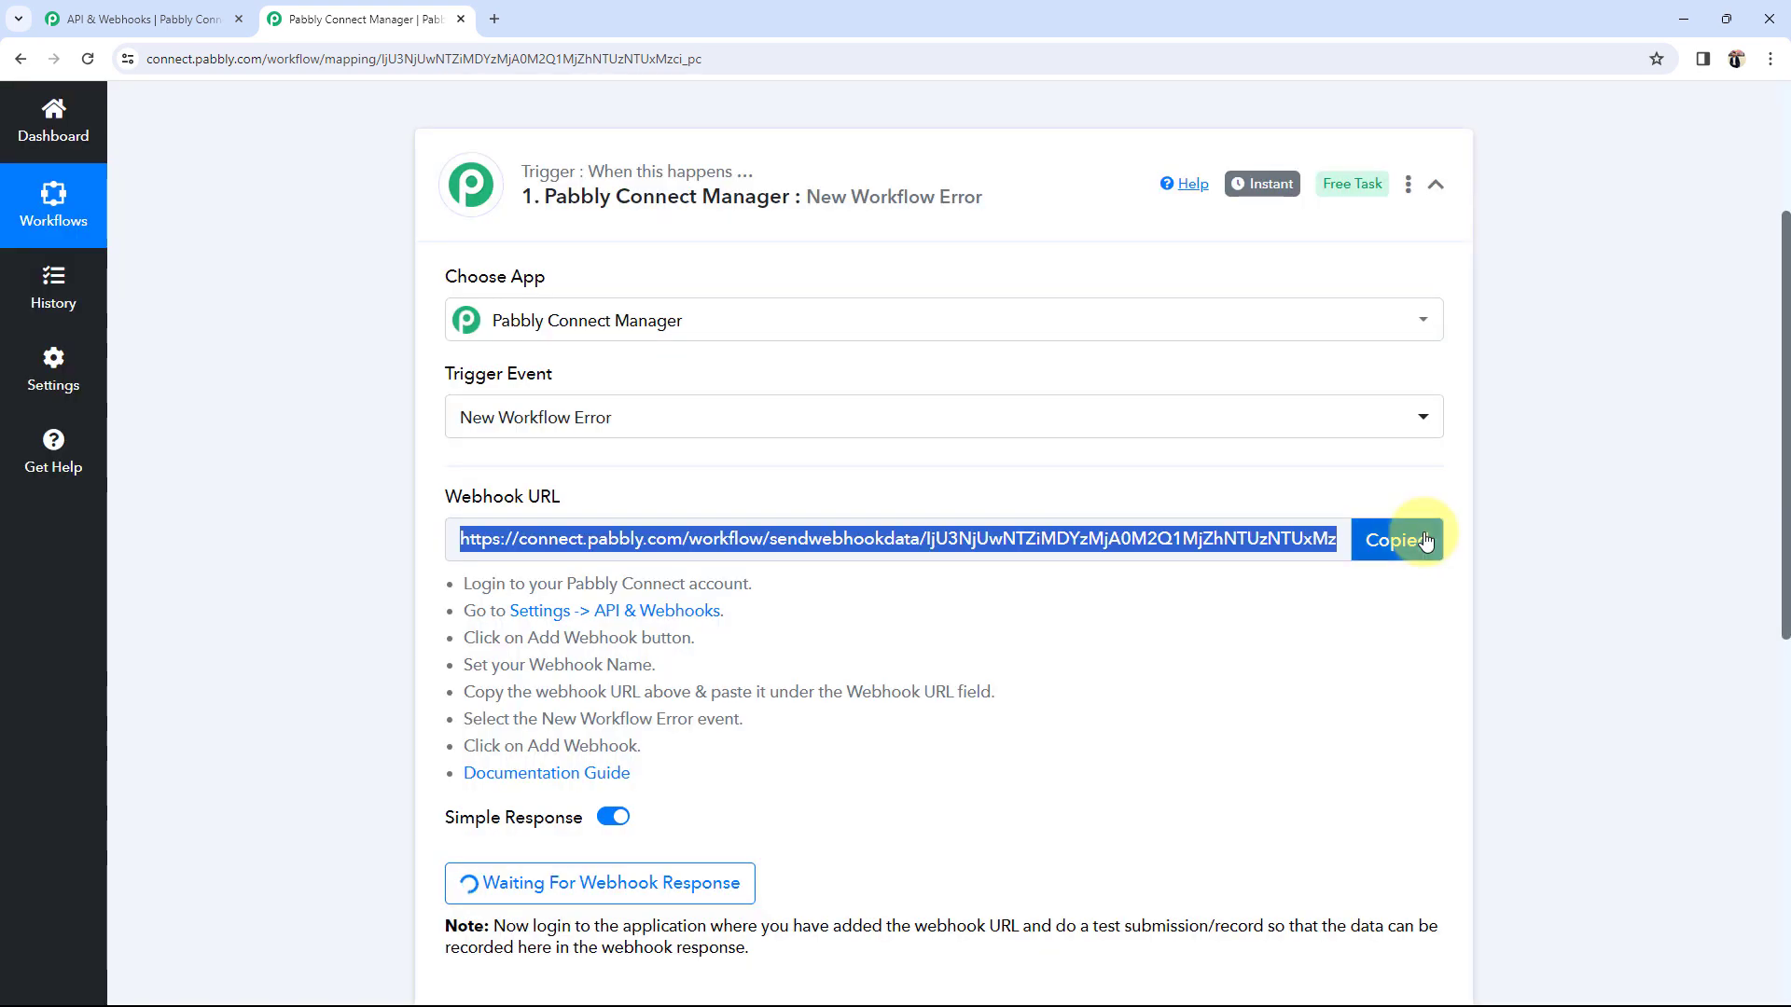
Open the API & Webhooks settings of the account and go to the Webhooks section
{"action": "left_click", "coordinate": [11, 373]}
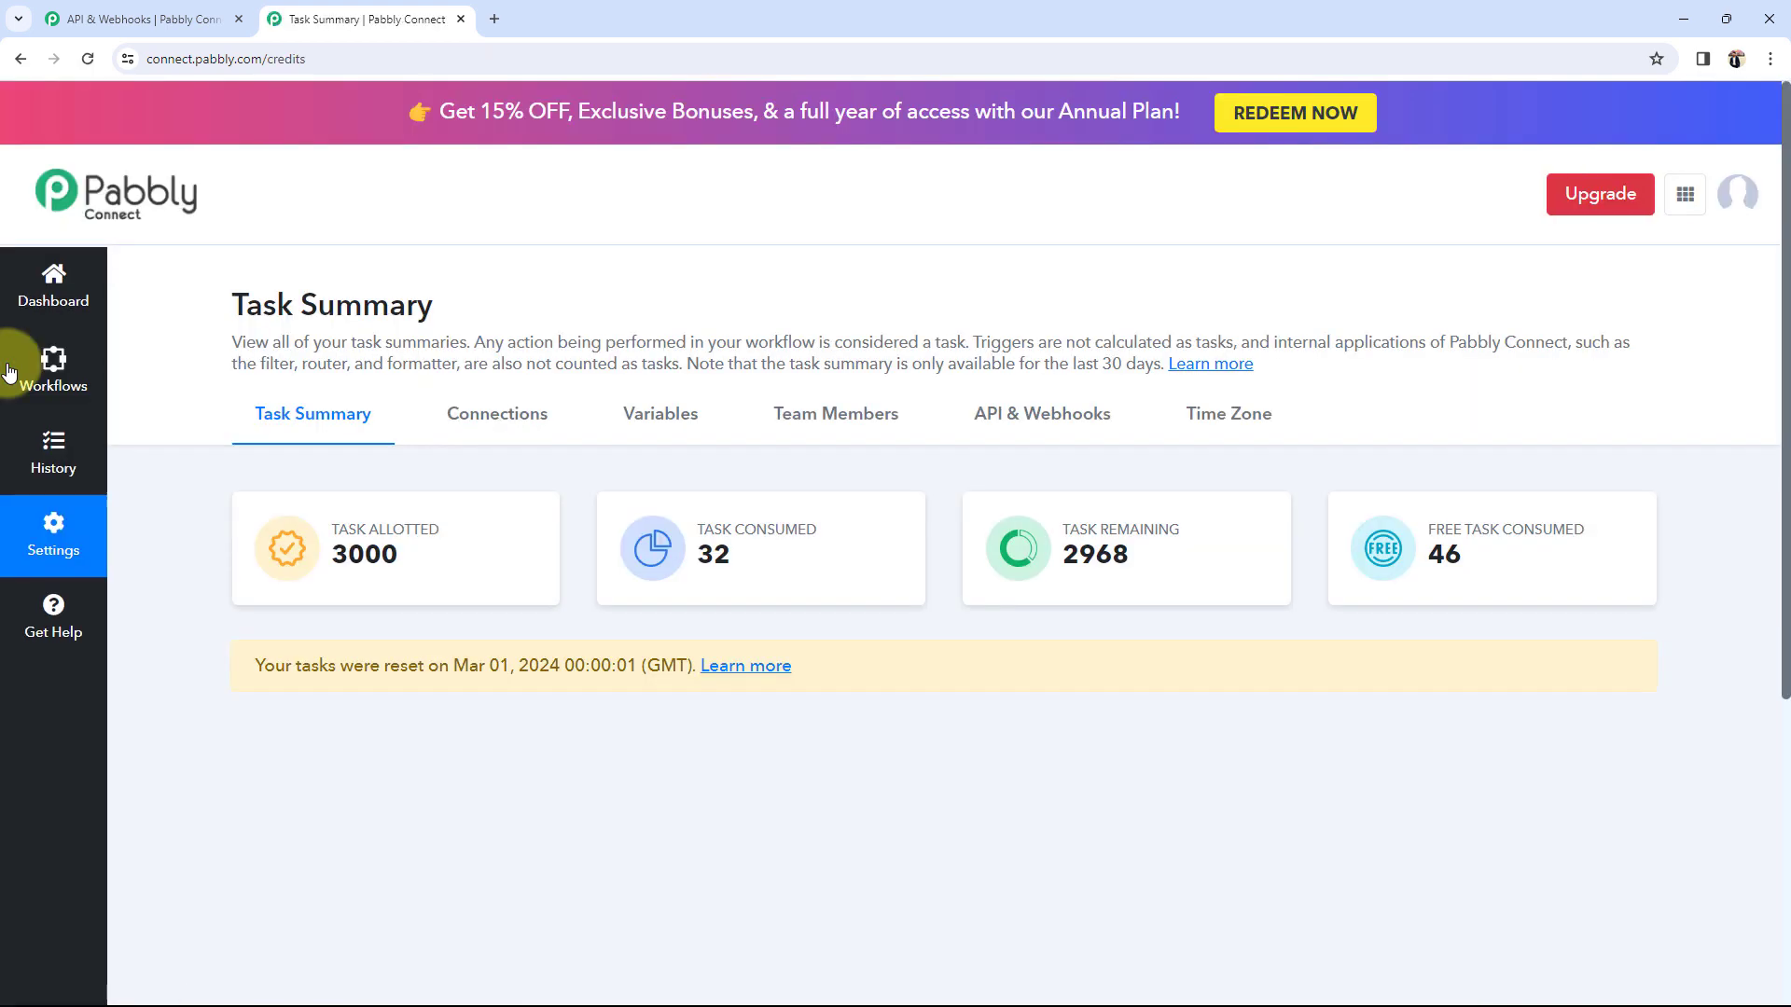
{"action": "left_click", "coordinate": [1012, 420]}
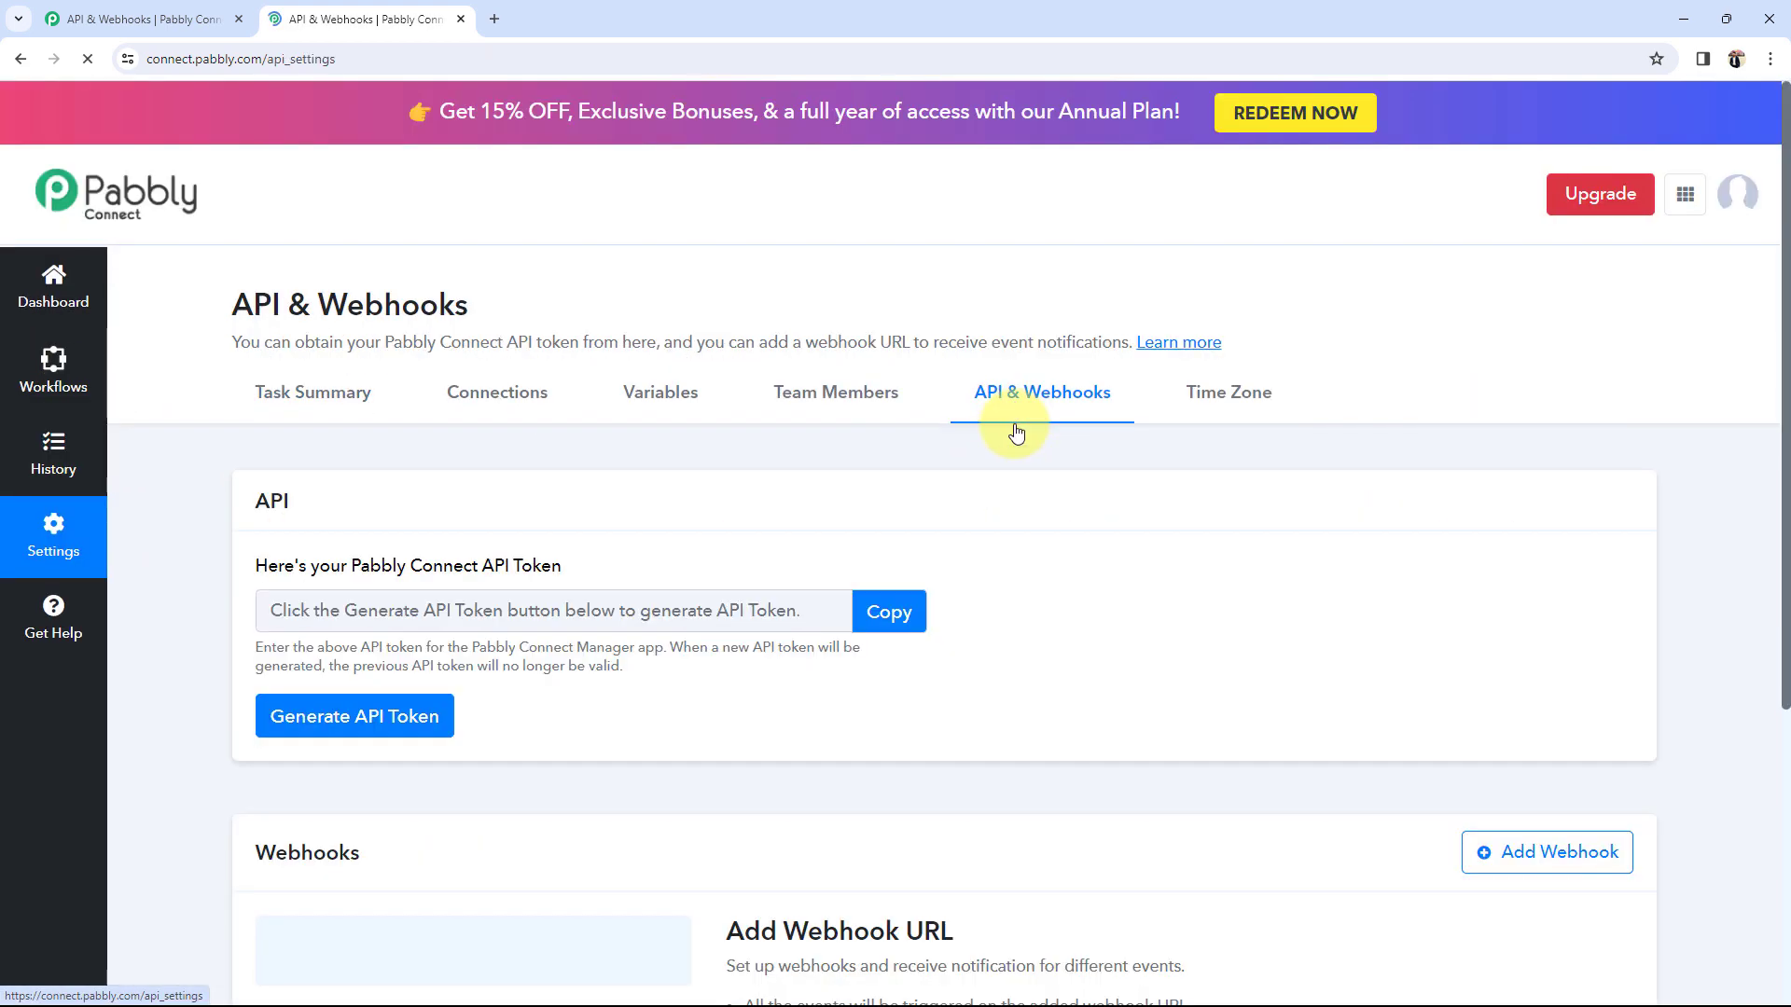
{"action": "scroll", "coordinate": [881, 671], "scroll_direction": "down", "scroll_amount": 1}
{"action": "scroll", "coordinate": [882, 671], "scroll_direction": "down", "scroll_amount": 2}
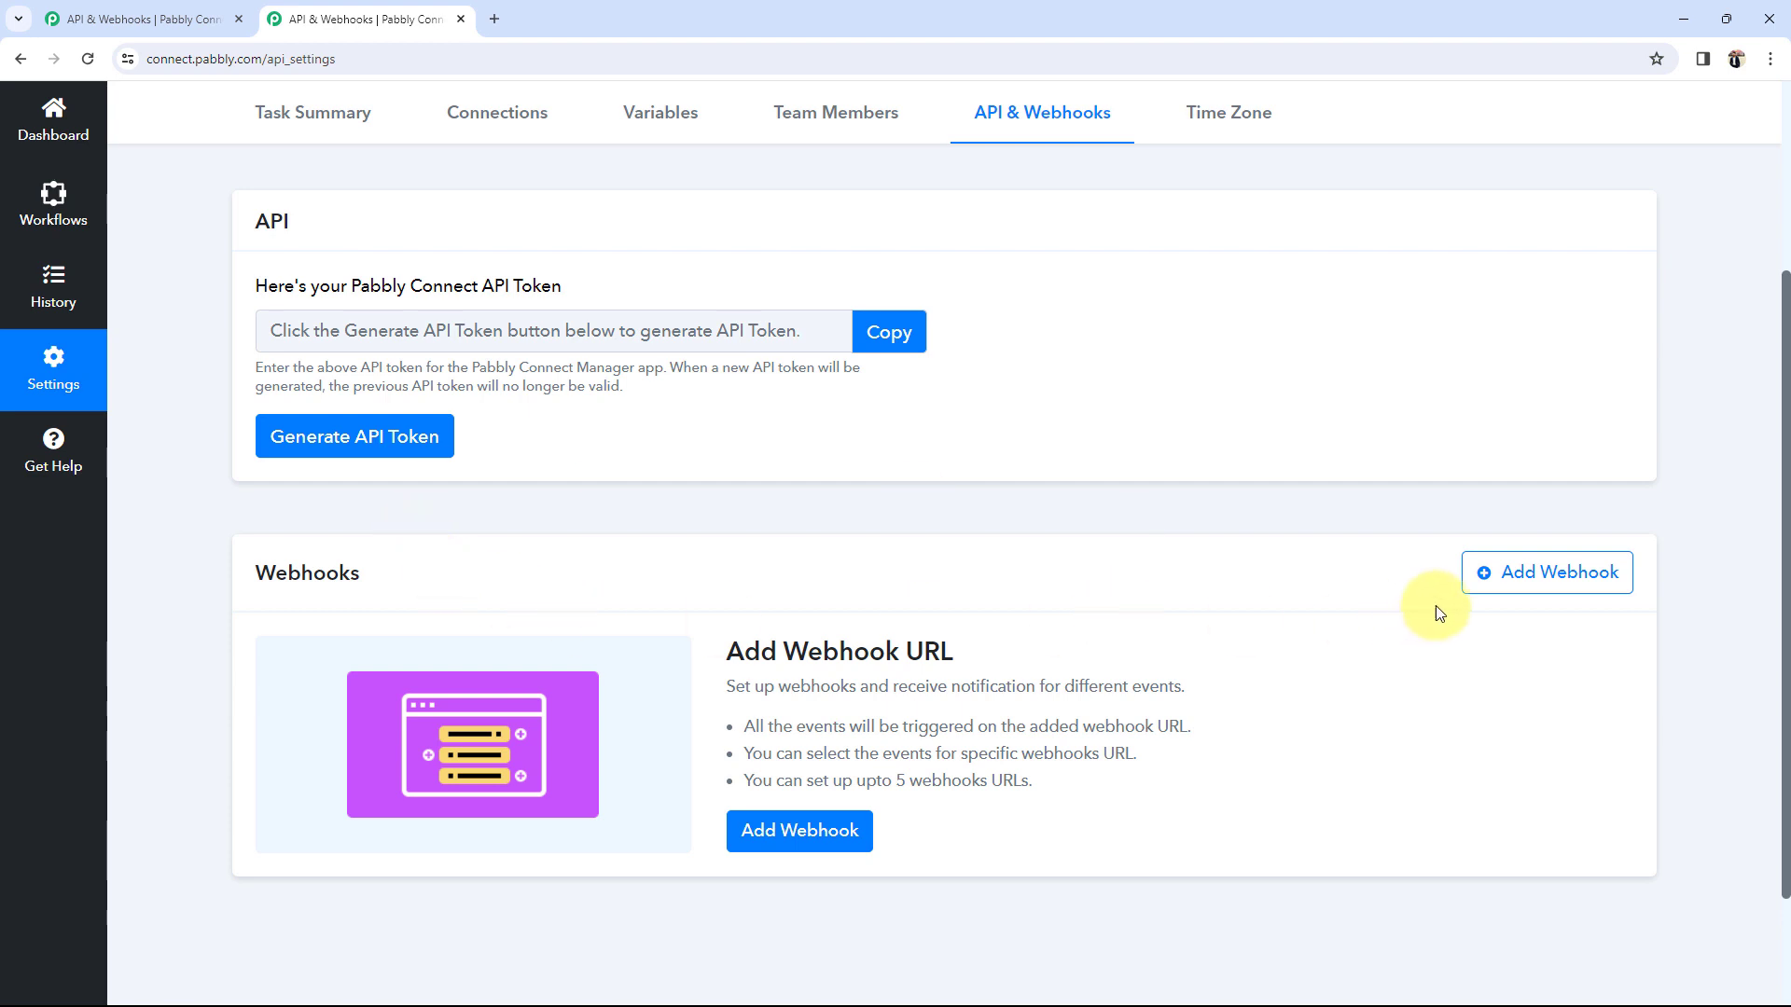
Add a webhook named "Test" with the copied webhook URL and the New Workflow Error event
{"action": "left_click", "coordinate": [1527, 588]}
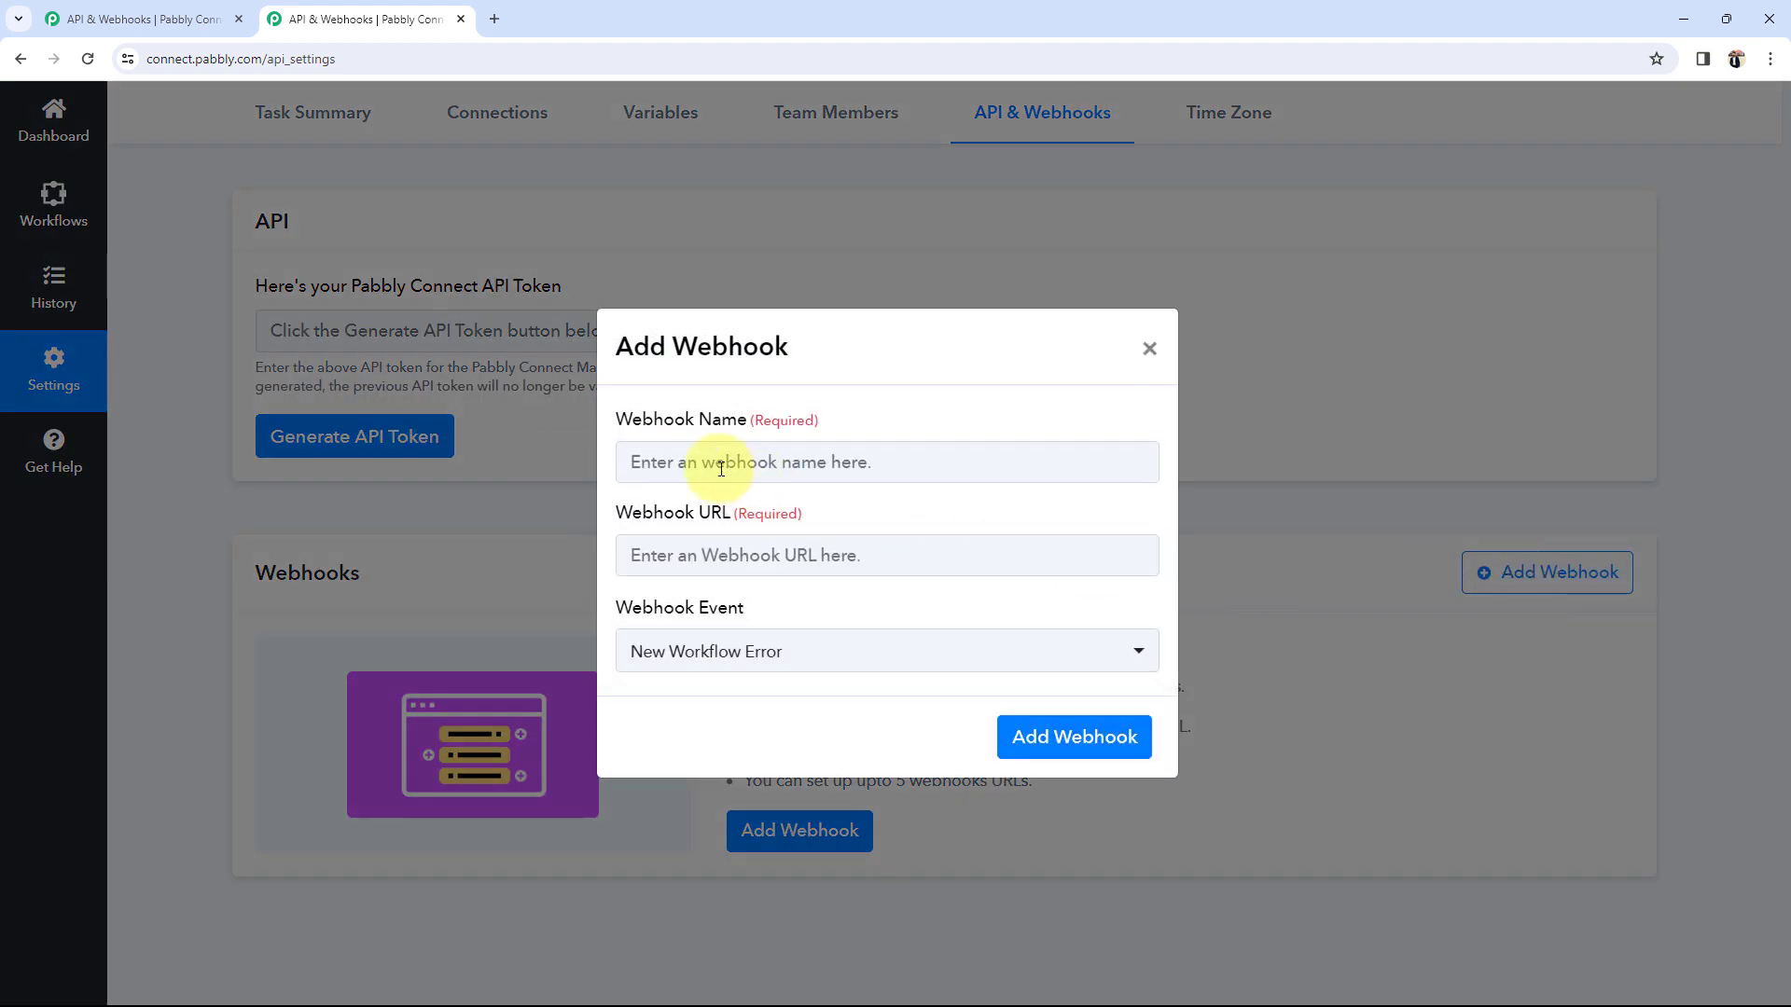
{"action": "left_click", "coordinate": [720, 467]}
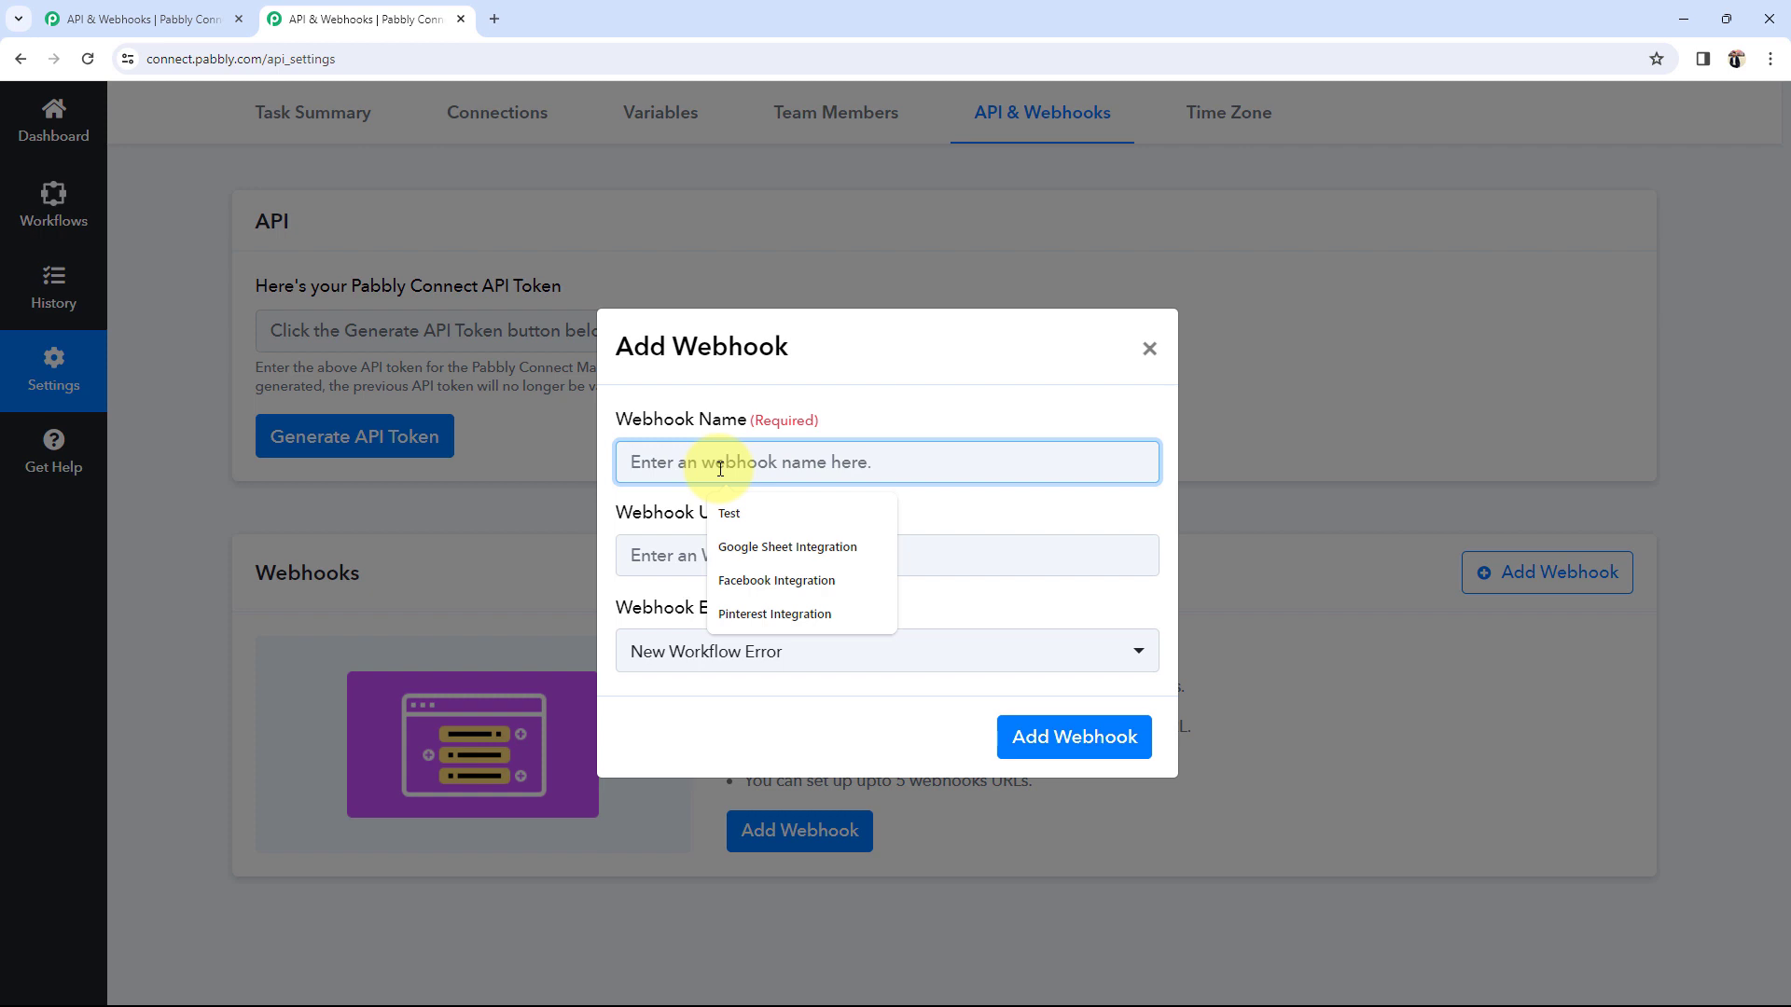
{"action": "left_click", "coordinate": [729, 513]}
{"action": "left_click", "coordinate": [650, 552]}
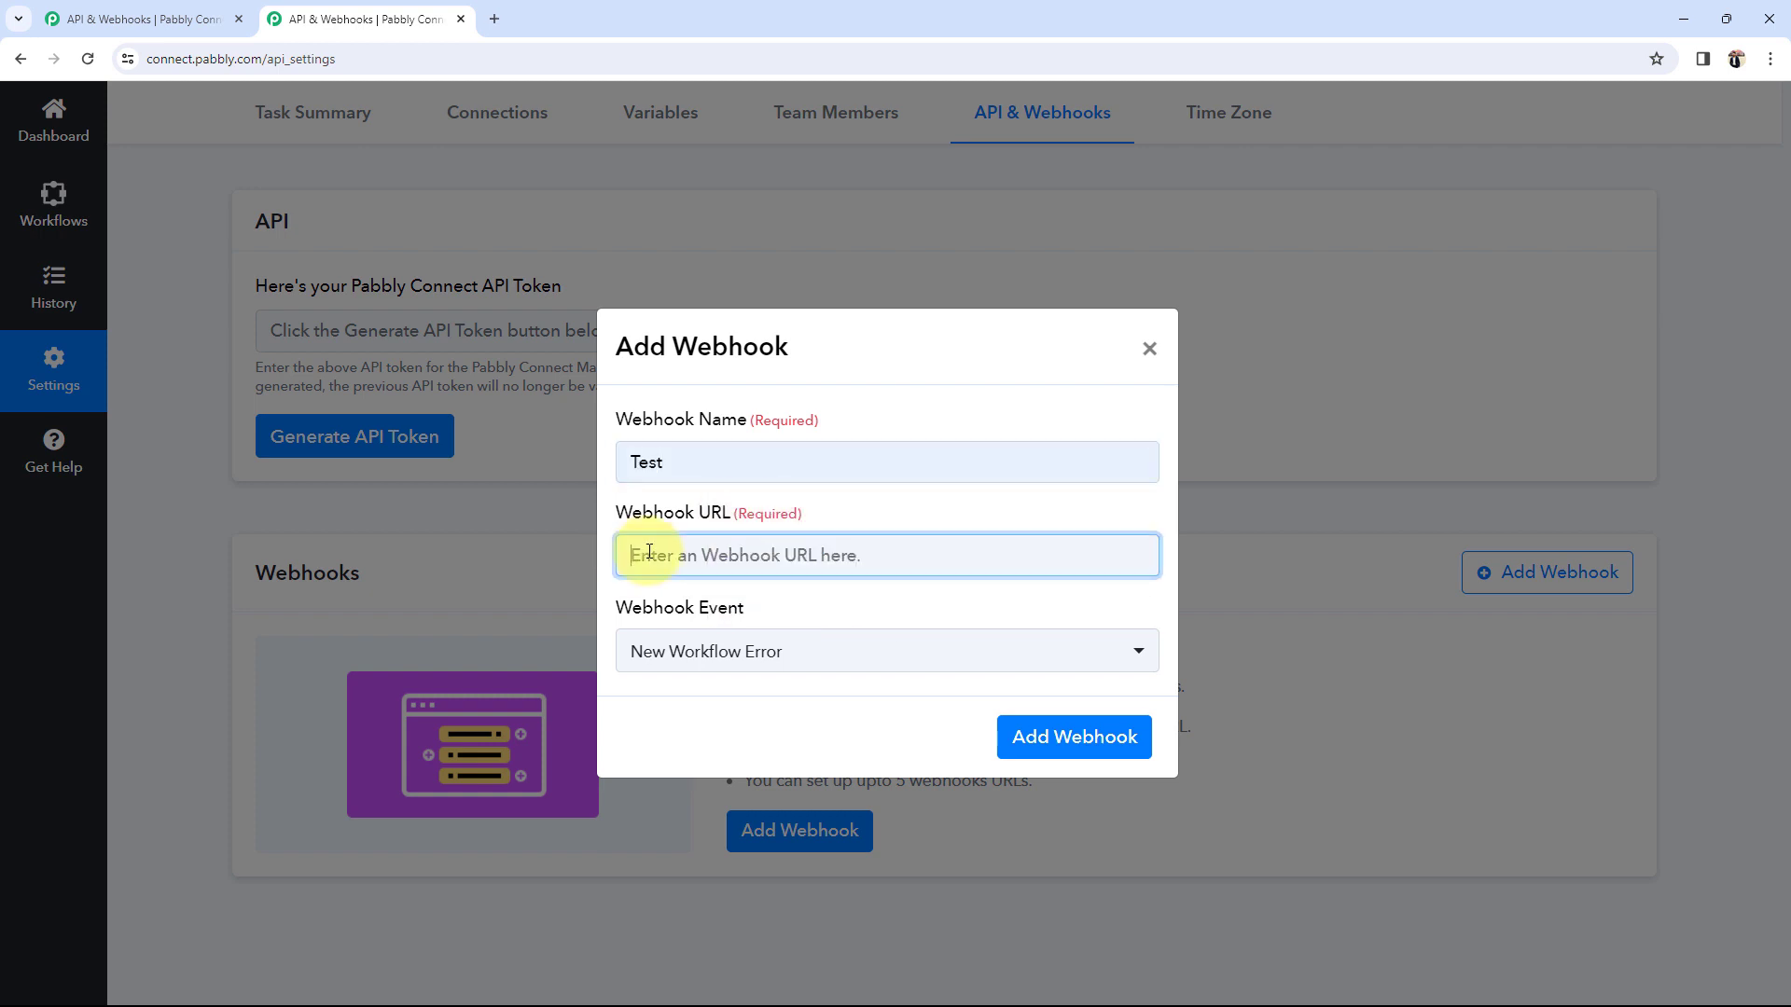
{"action": "key", "text": "ctrl+v"}
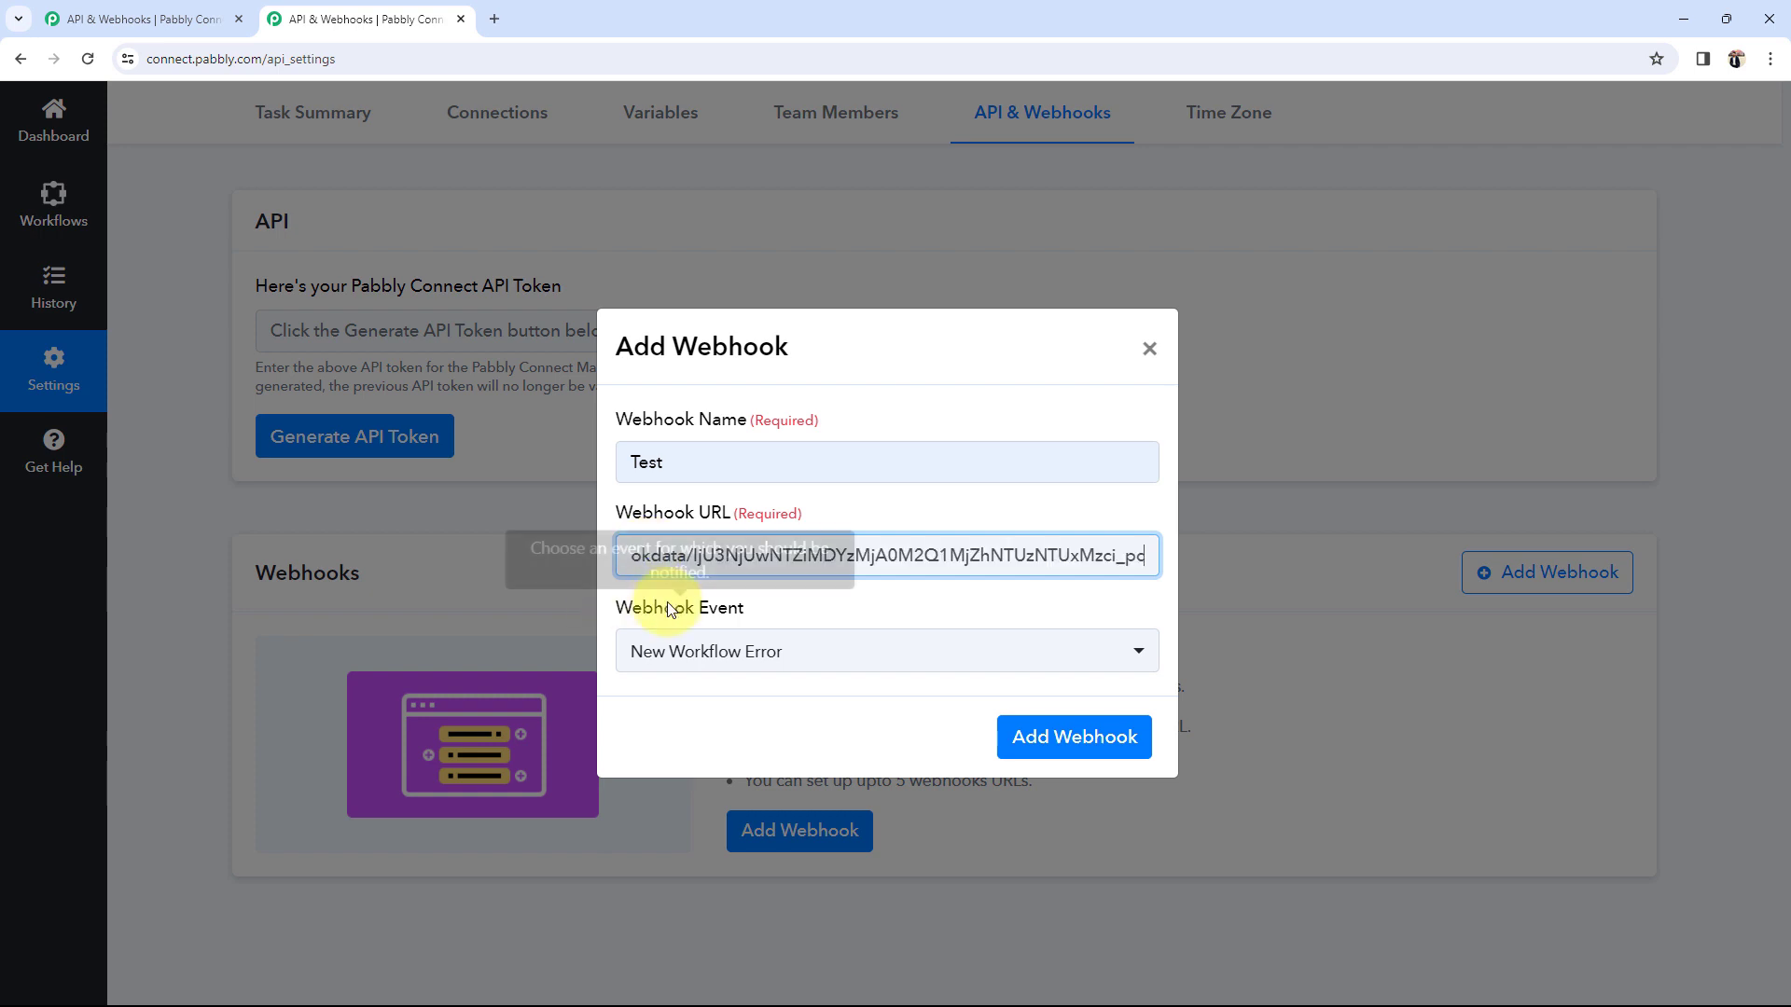
{"action": "left_click", "coordinate": [784, 612]}
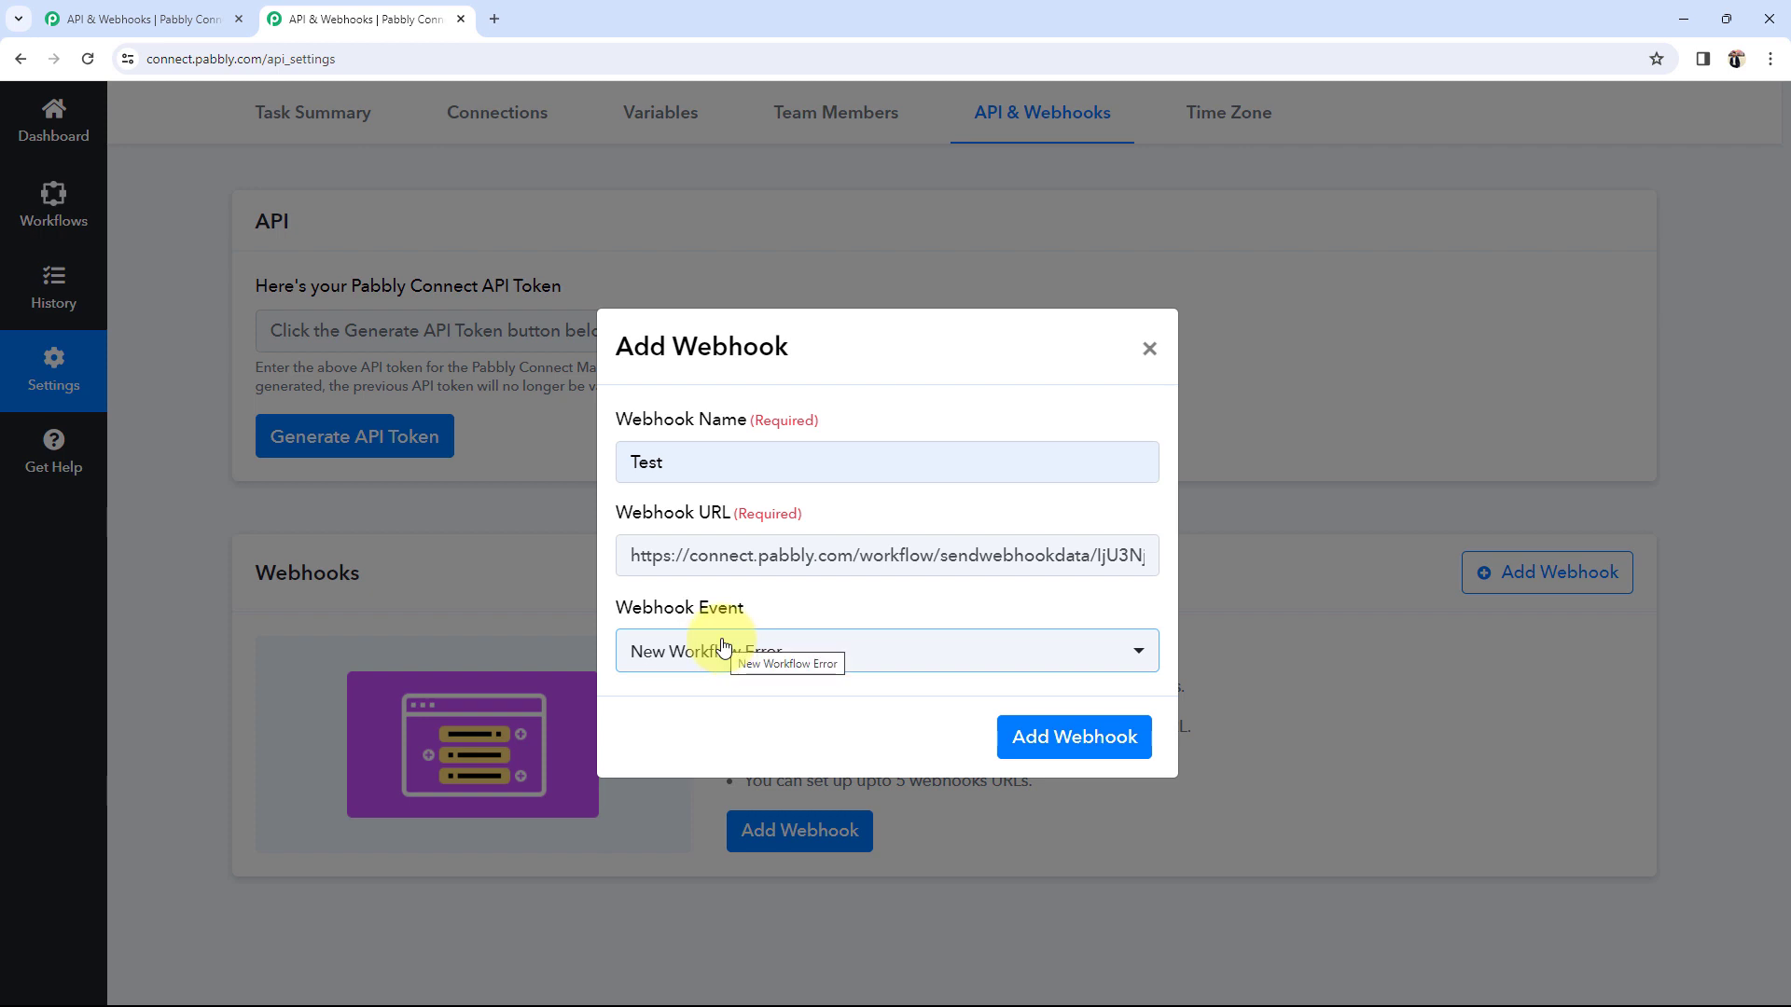
{"action": "left_click", "coordinate": [724, 646]}
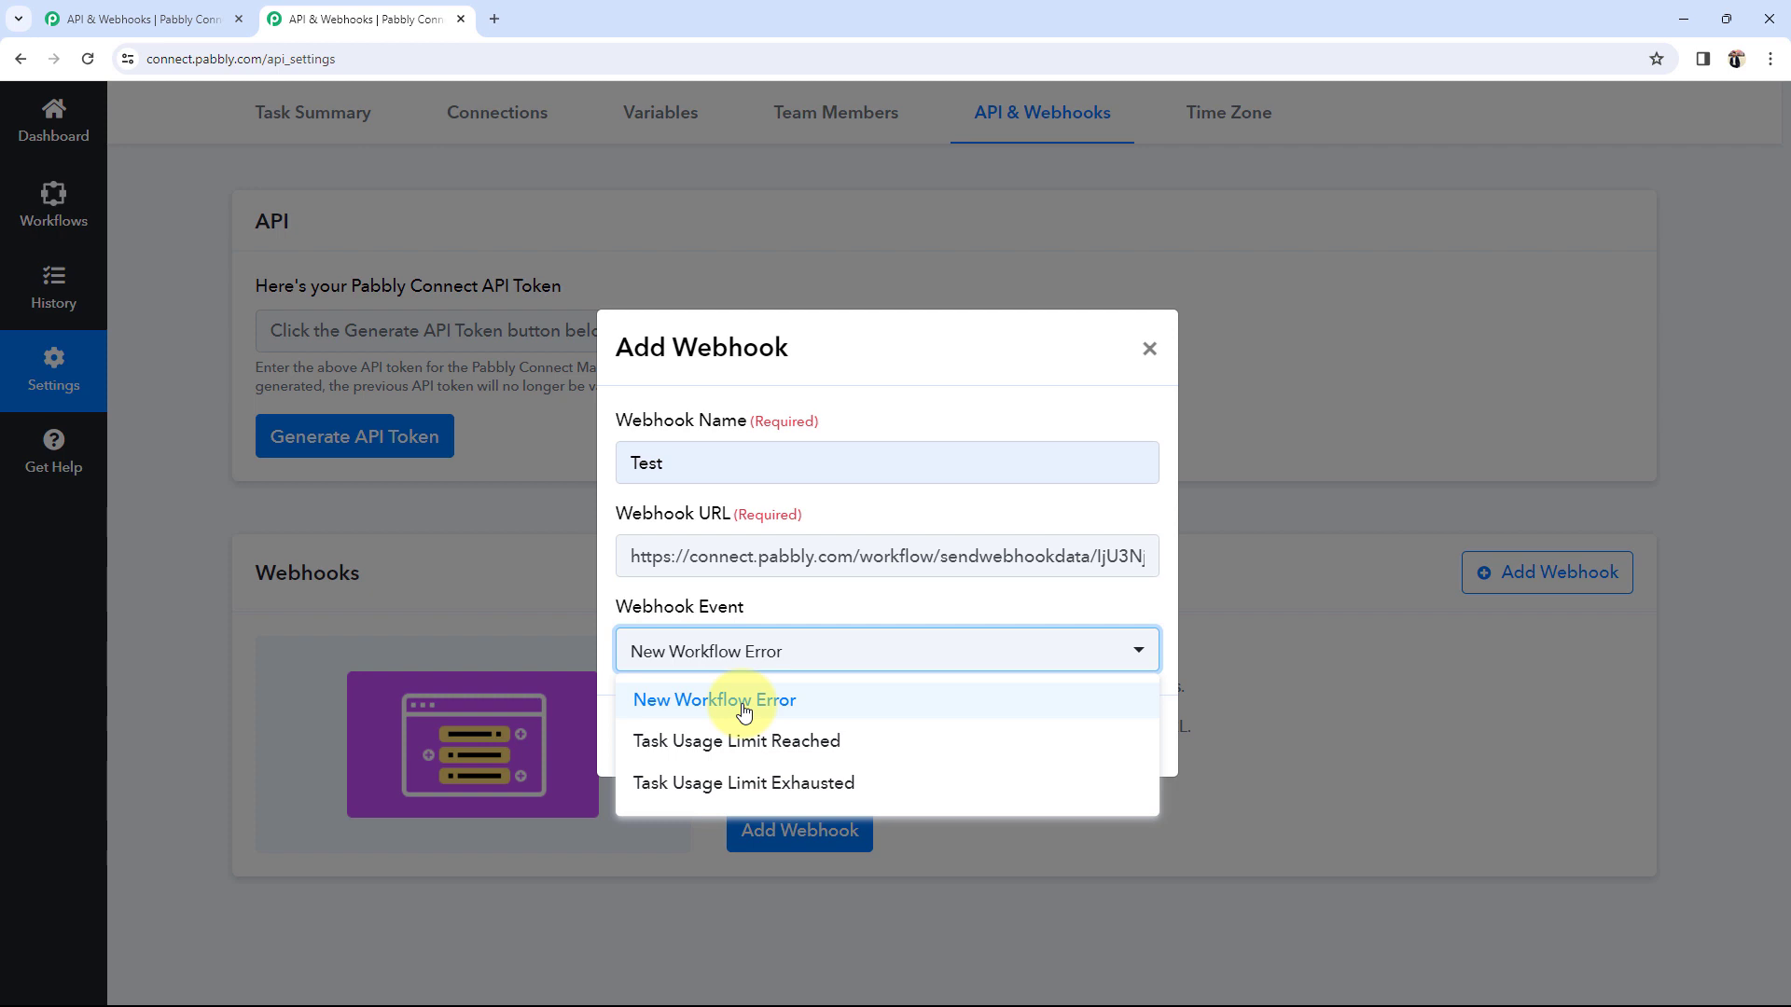
{"action": "left_click", "coordinate": [690, 699]}
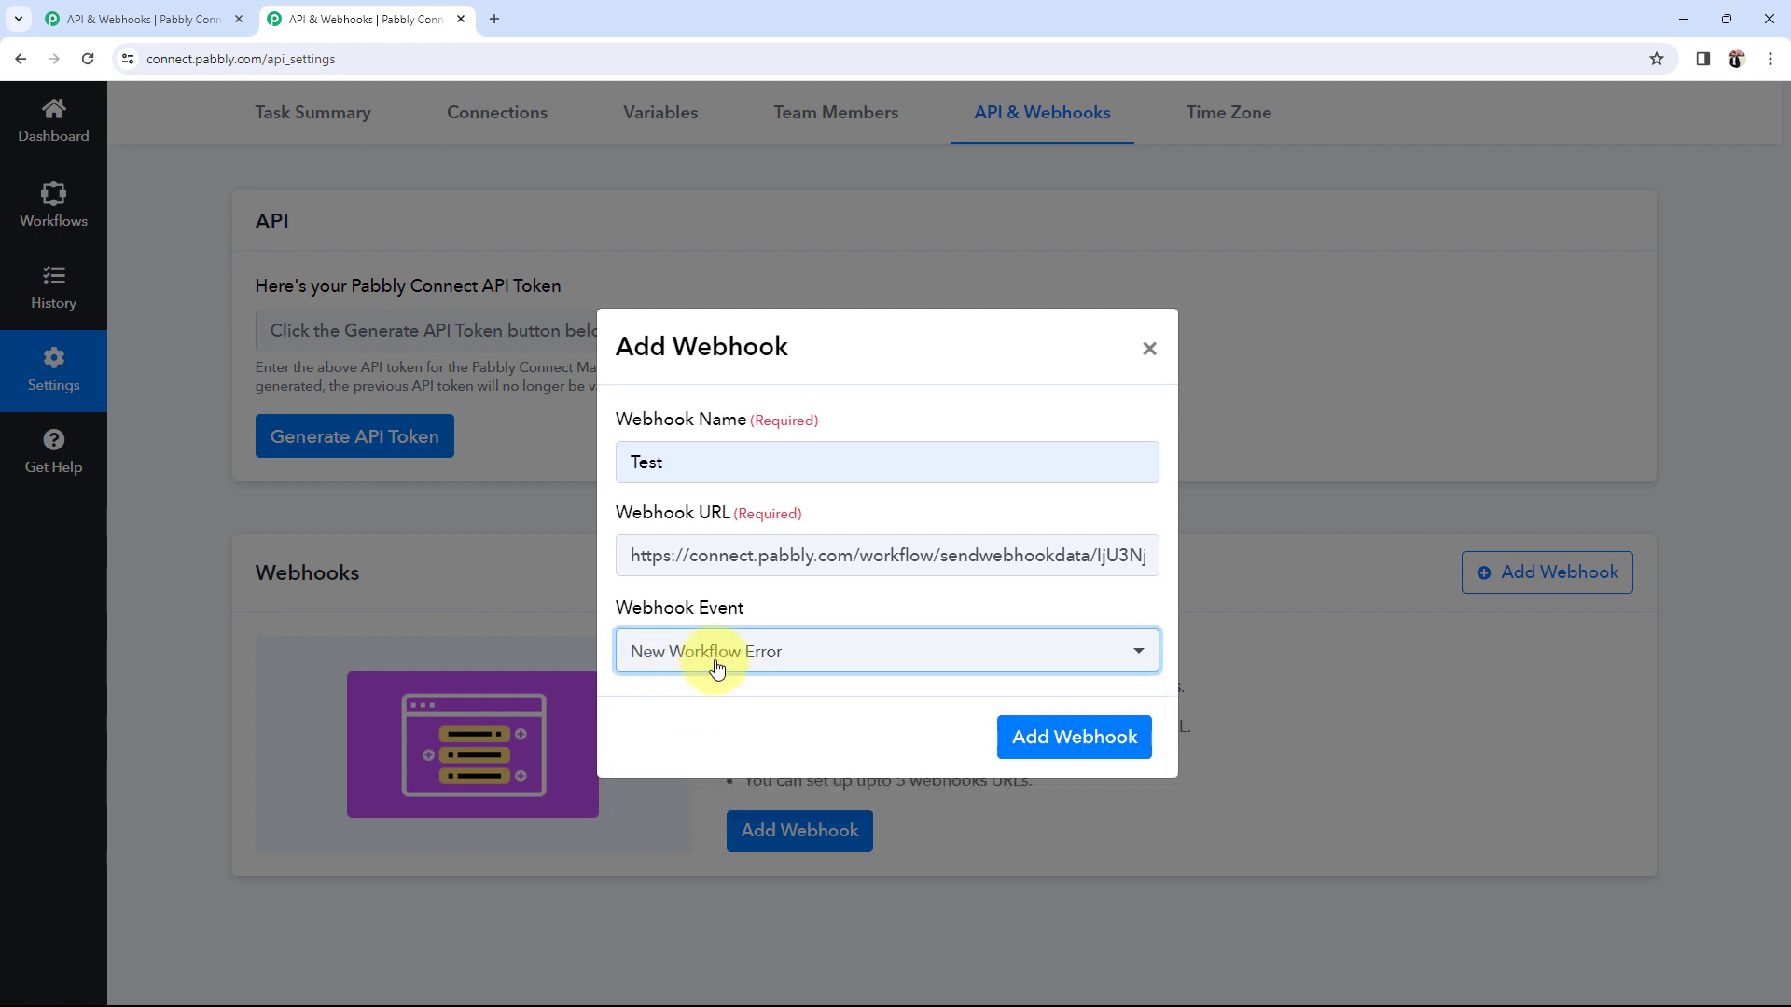
{"action": "left_click", "coordinate": [1147, 743]}
{"action": "left_click", "coordinate": [874, 656]}
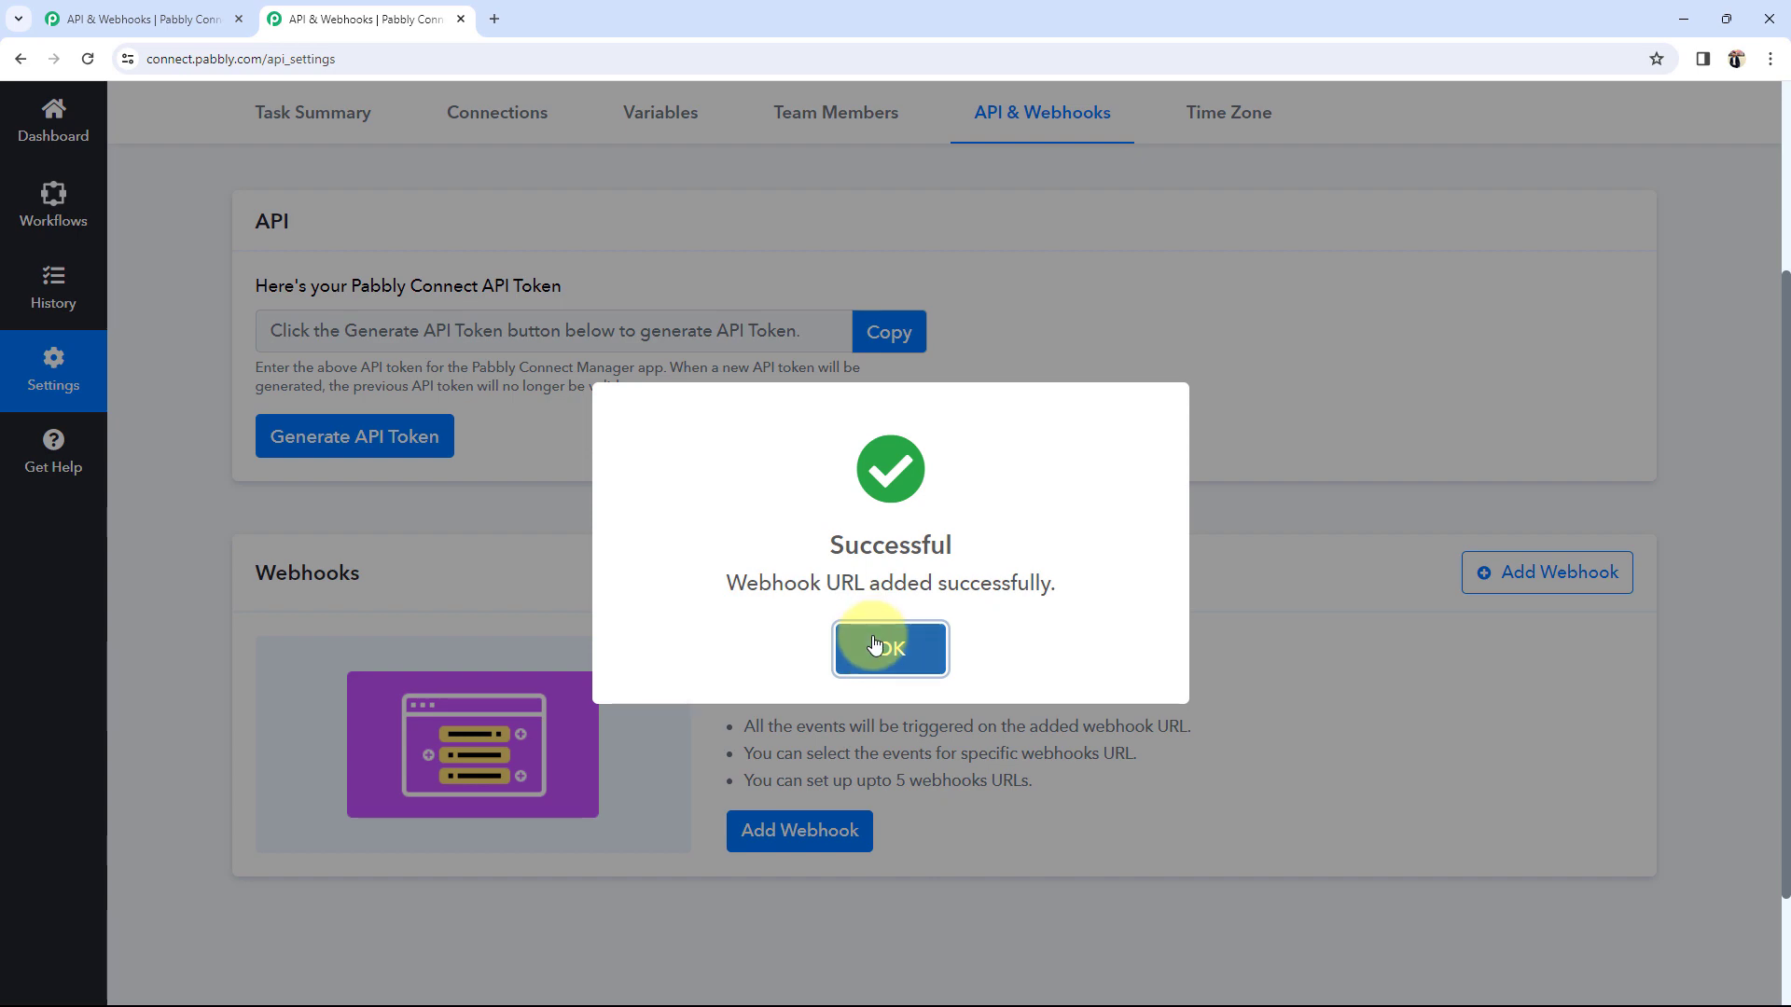
Mark the Test webhook as active and check its status in the webhooks list
{"action": "scroll", "coordinate": [431, 629], "scroll_direction": "down", "scroll_amount": 4}
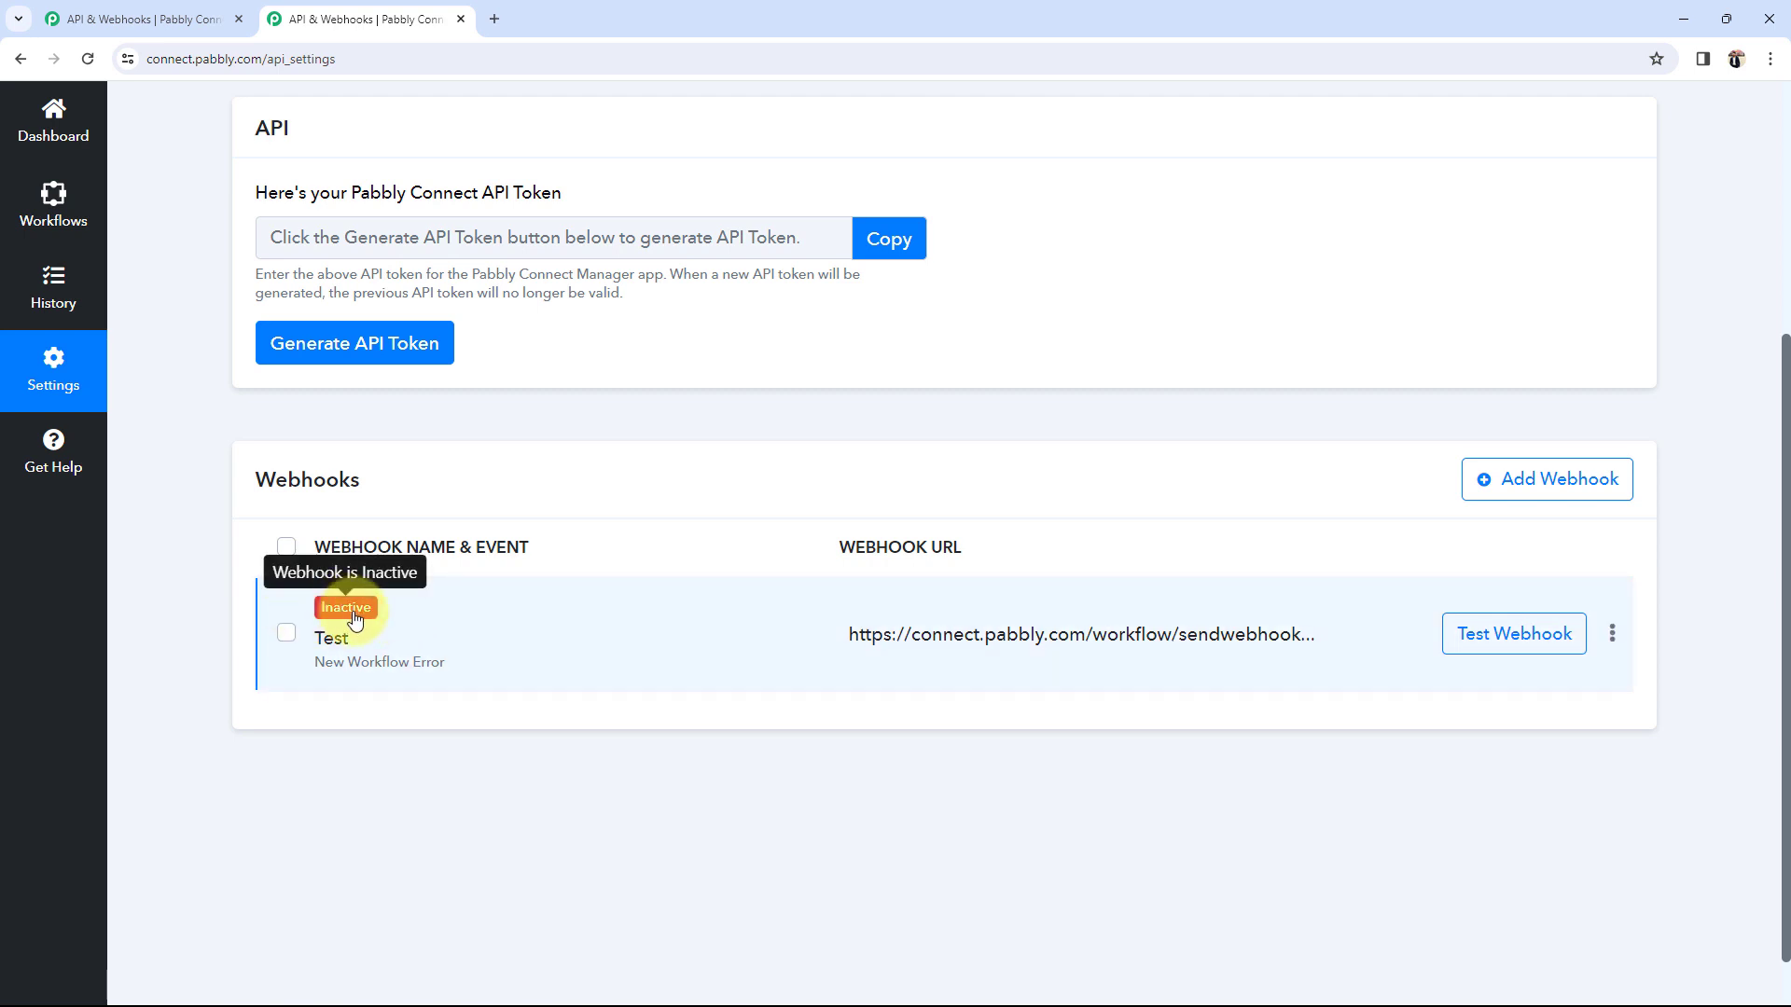
{"action": "left_click", "coordinate": [1613, 646]}
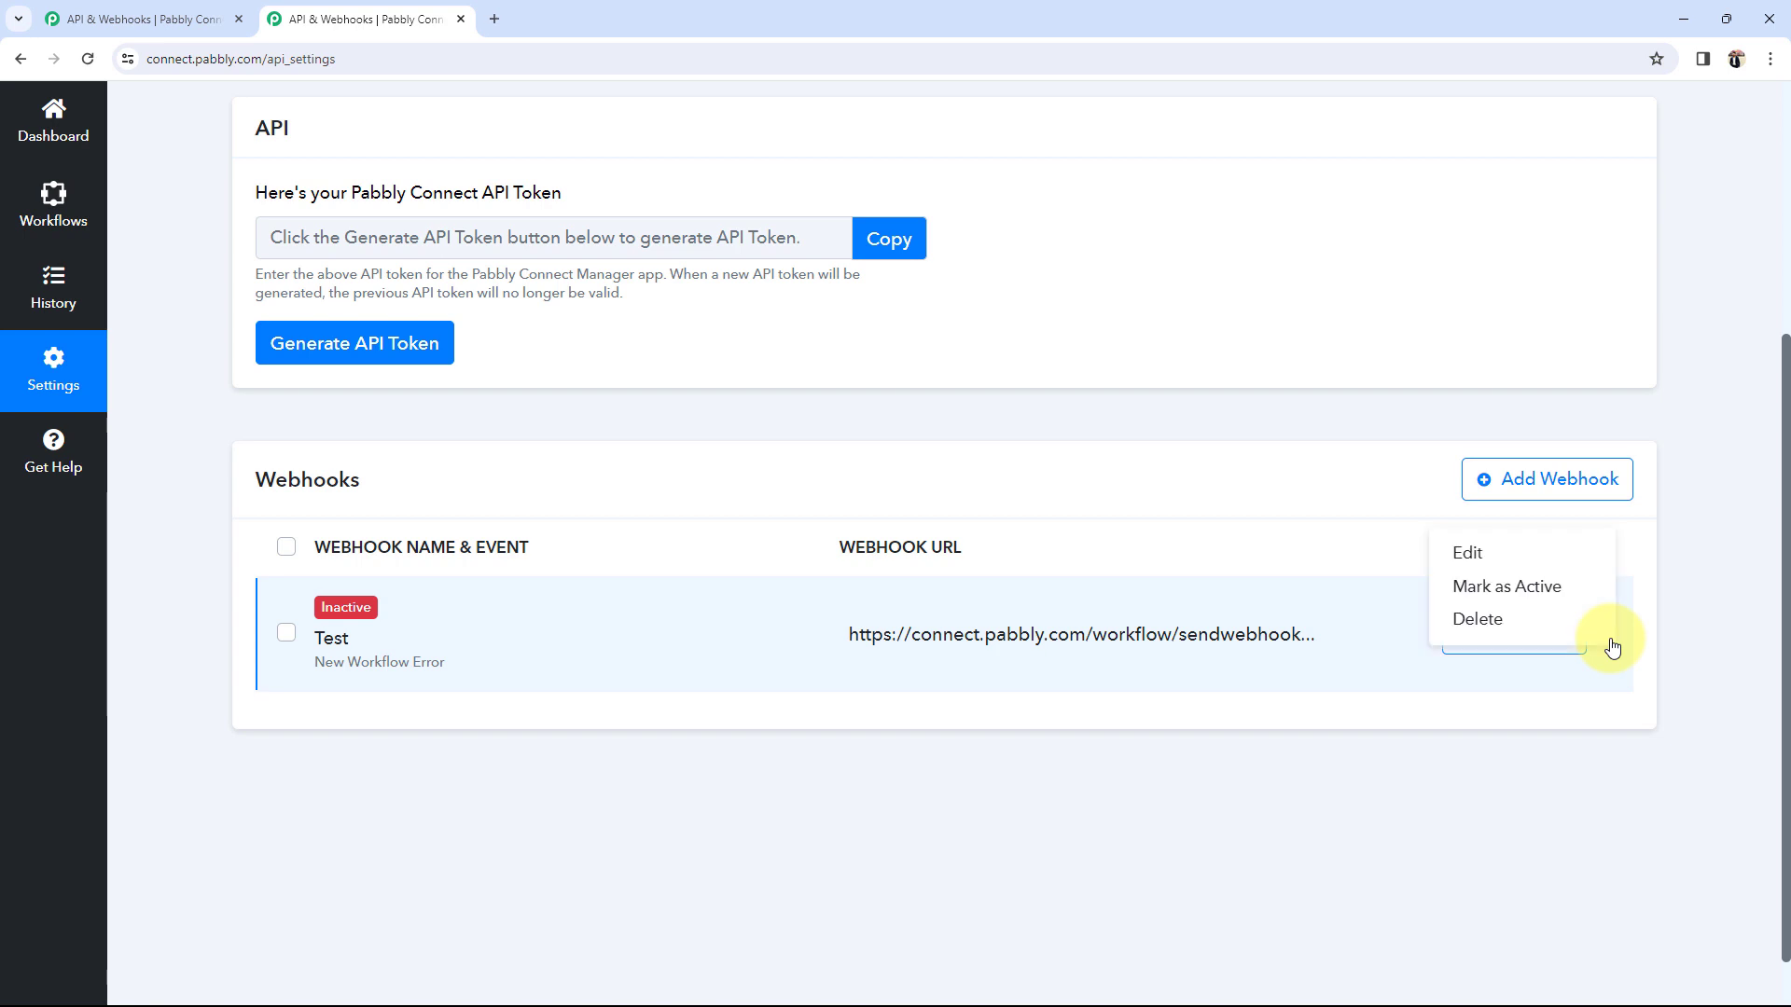
{"action": "left_click", "coordinate": [1495, 593]}
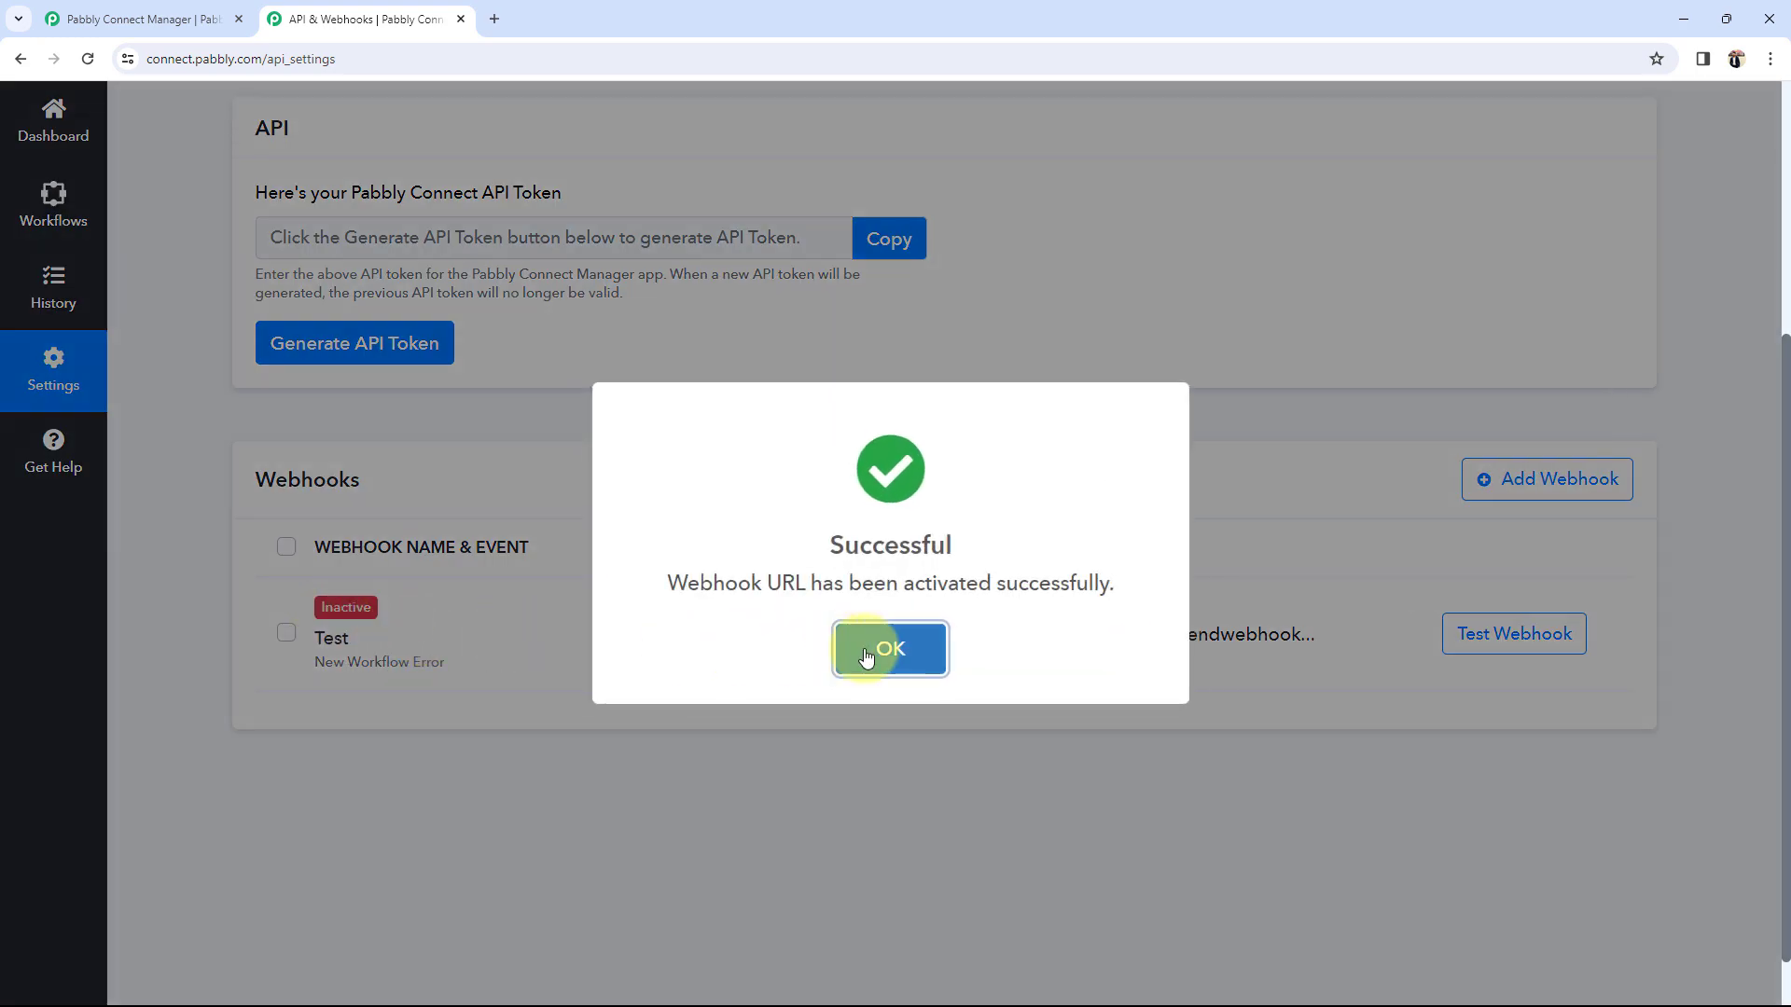
{"action": "left_click", "coordinate": [866, 658]}
{"action": "scroll", "coordinate": [559, 719], "scroll_direction": "up", "scroll_amount": 4}
{"action": "scroll", "coordinate": [487, 672], "scroll_direction": "down", "scroll_amount": 1}
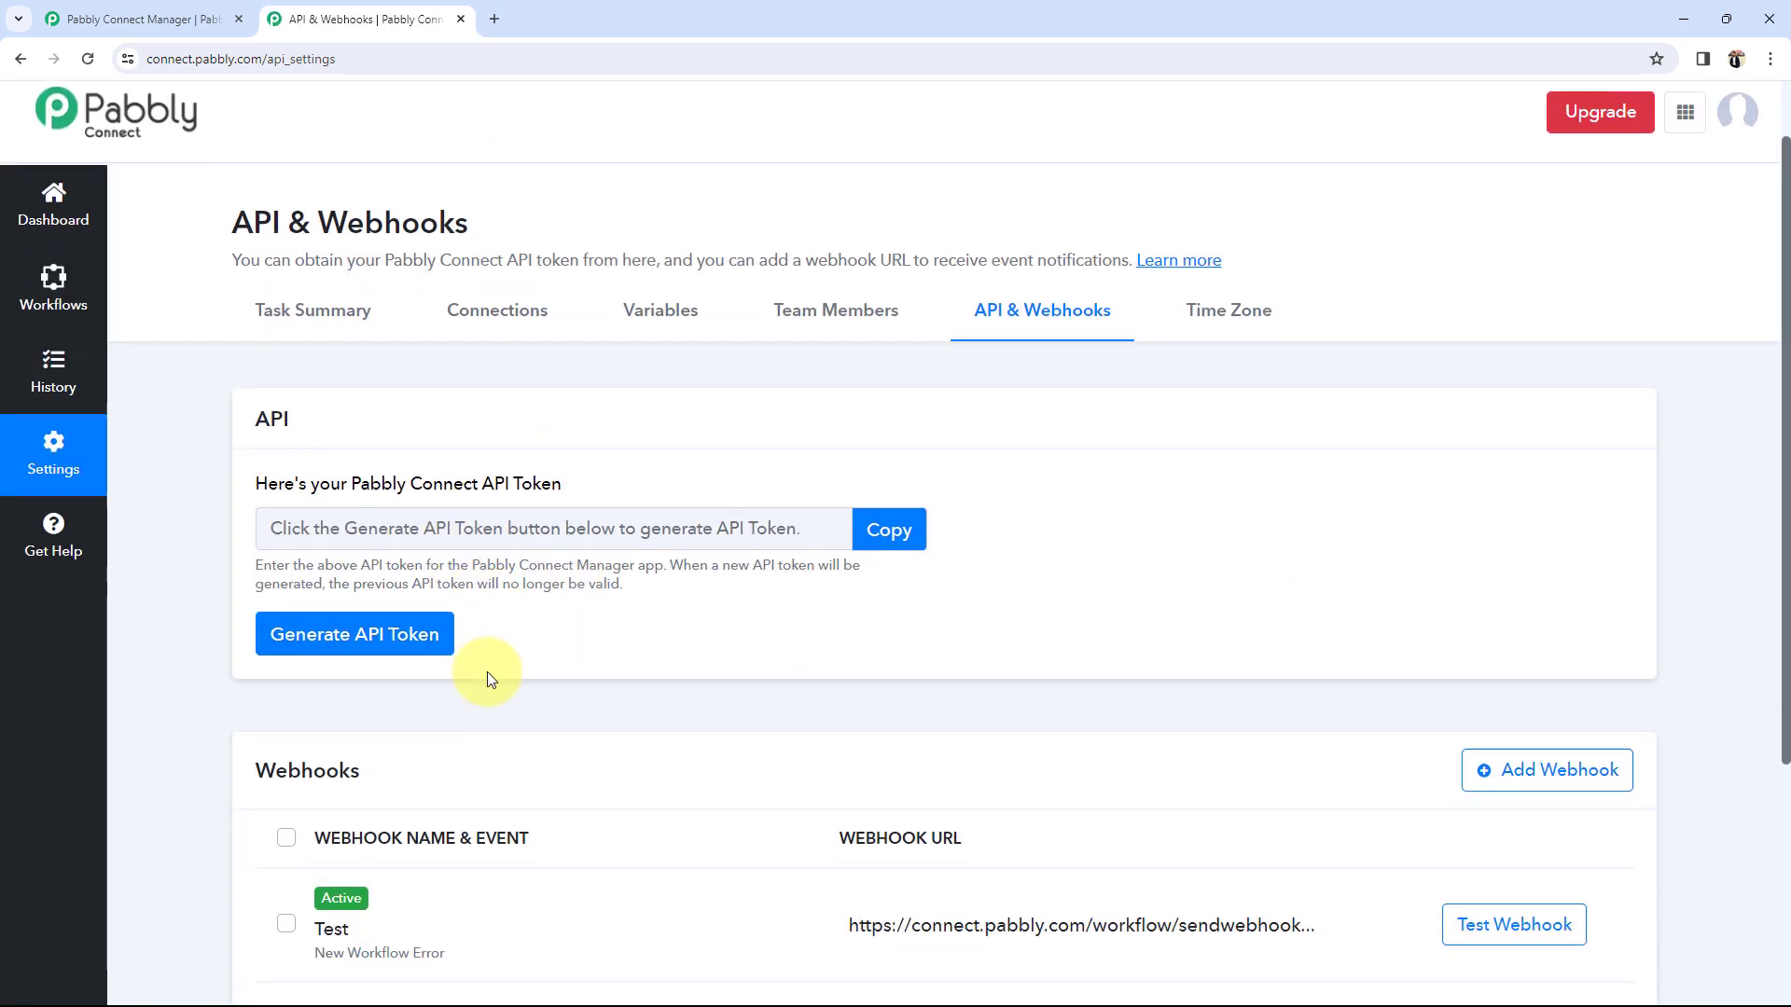
{"action": "scroll", "coordinate": [487, 672], "scroll_direction": "down", "scroll_amount": 2}
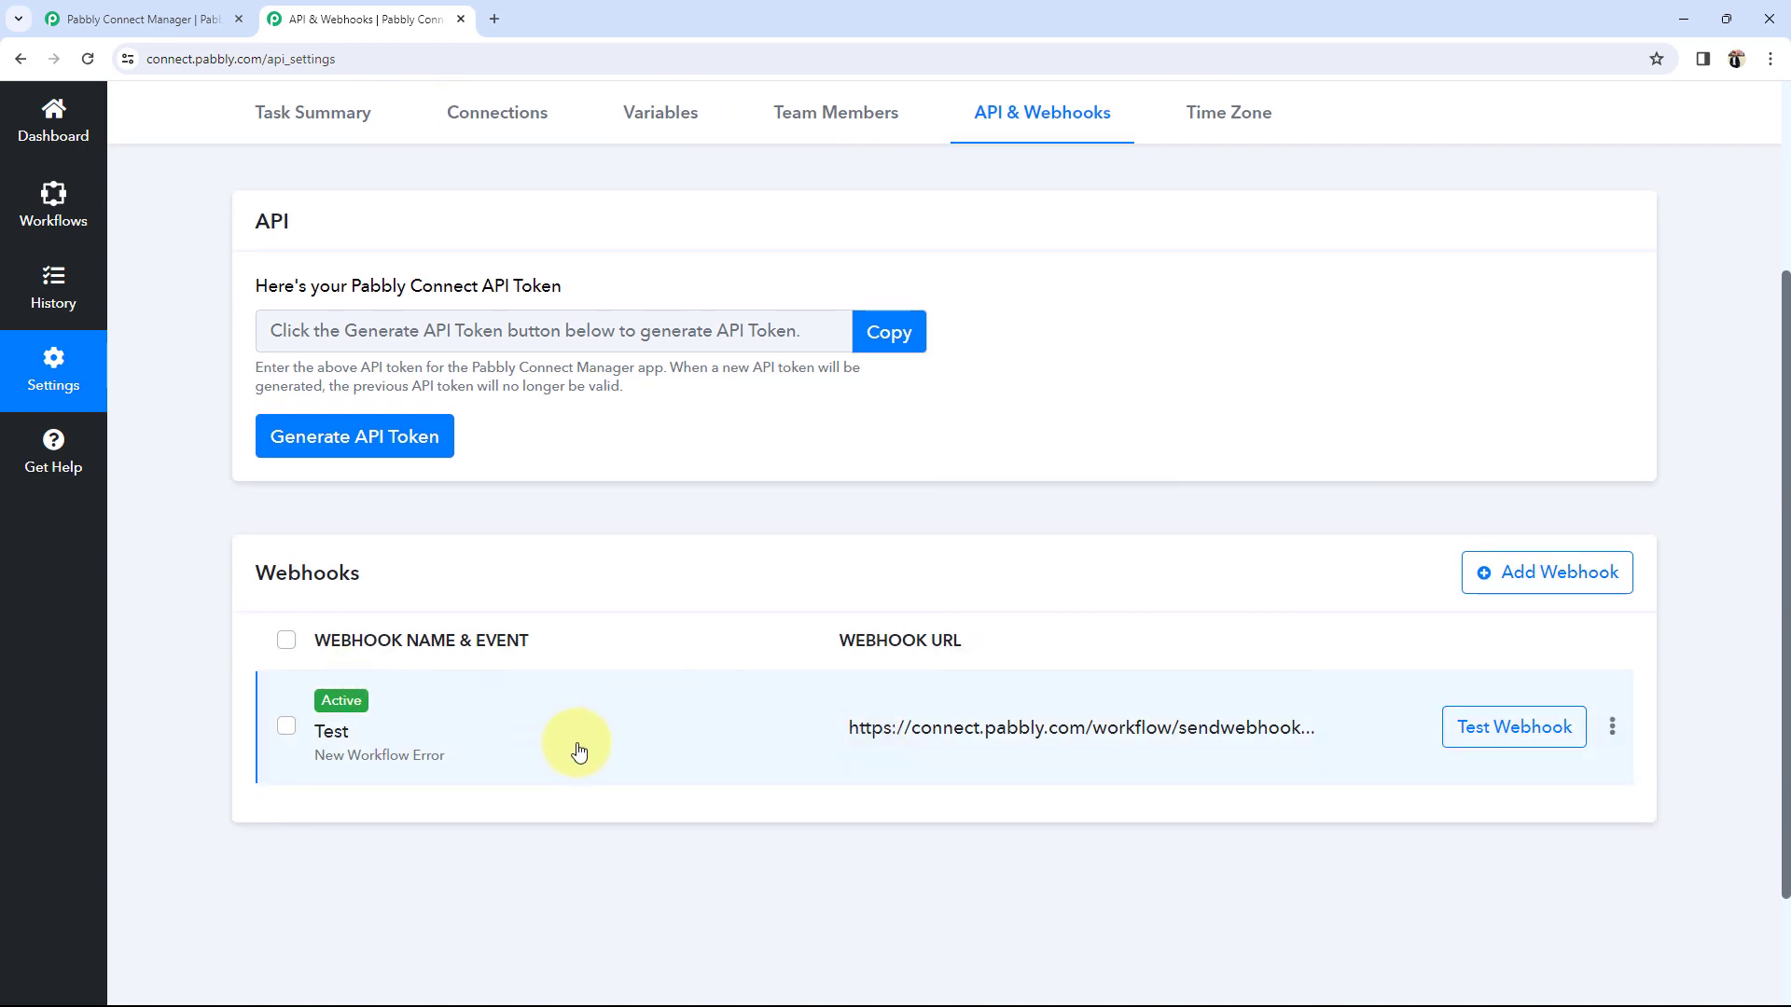
Check the trigger's received webhook response and the sample-data test option of the Test webhook in the API & Webhooks settings
{"action": "left_click", "coordinate": [144, 19]}
{"action": "scroll", "coordinate": [241, 550], "scroll_direction": "down", "scroll_amount": 3}
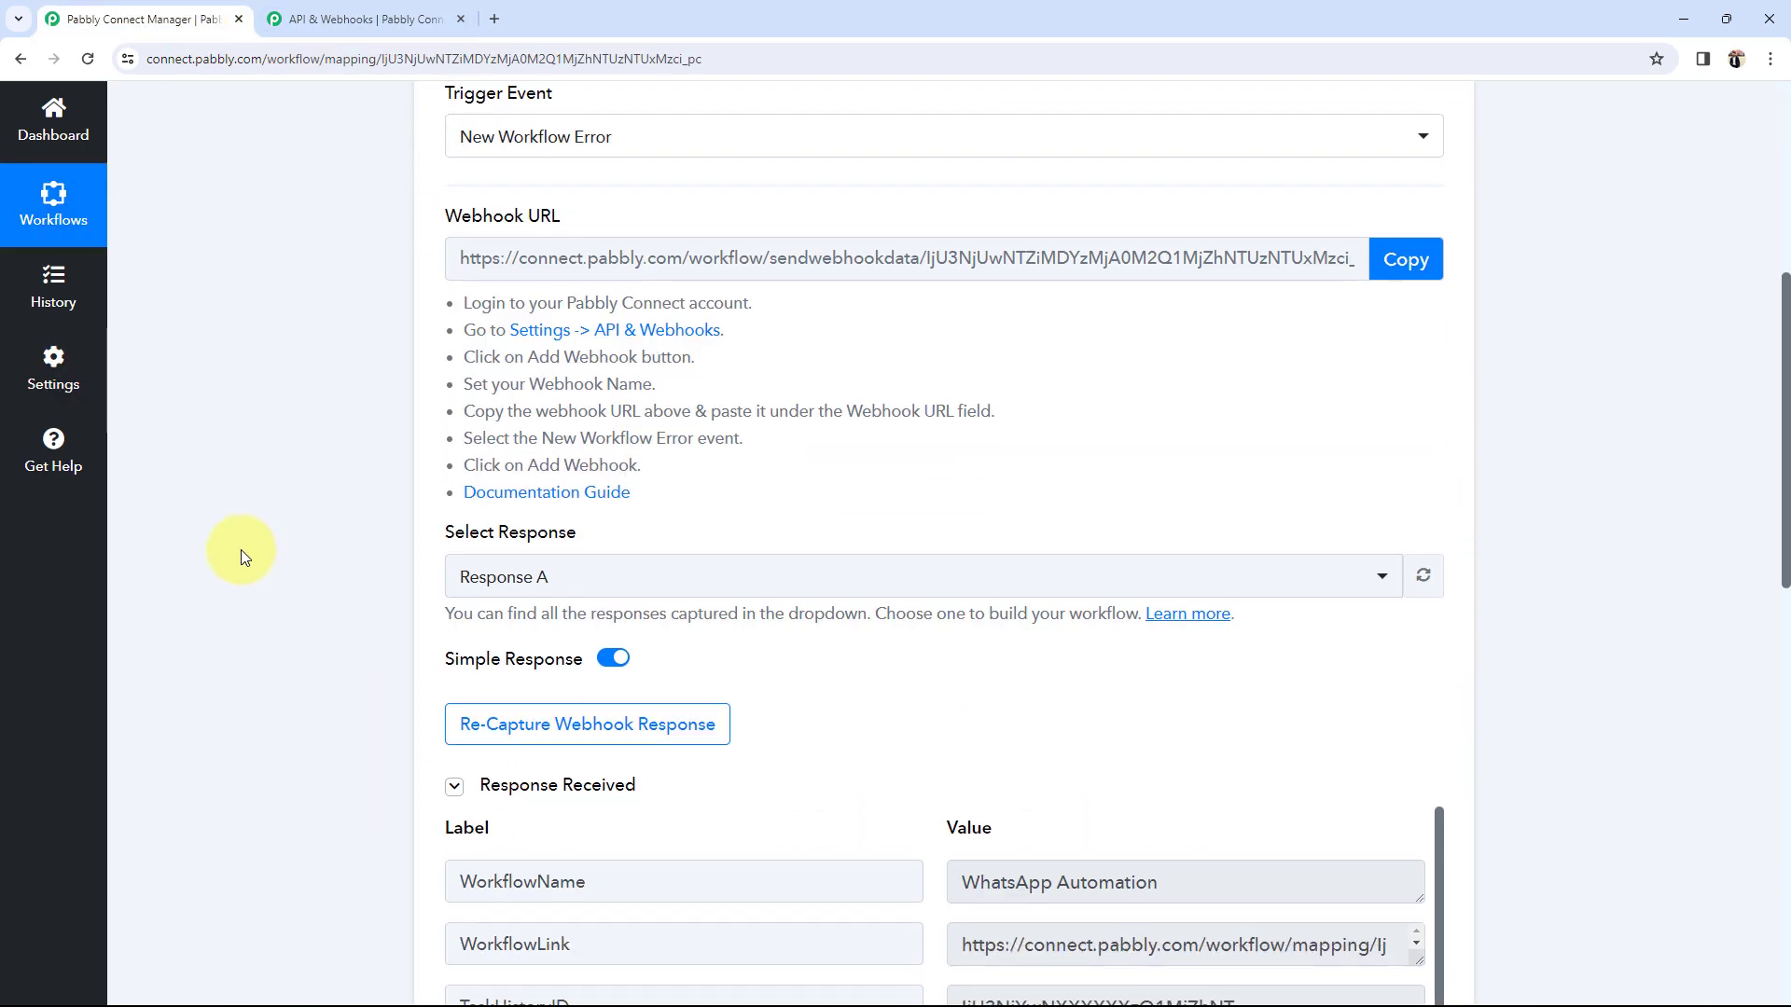
{"action": "scroll", "coordinate": [292, 651], "scroll_direction": "down", "scroll_amount": 5}
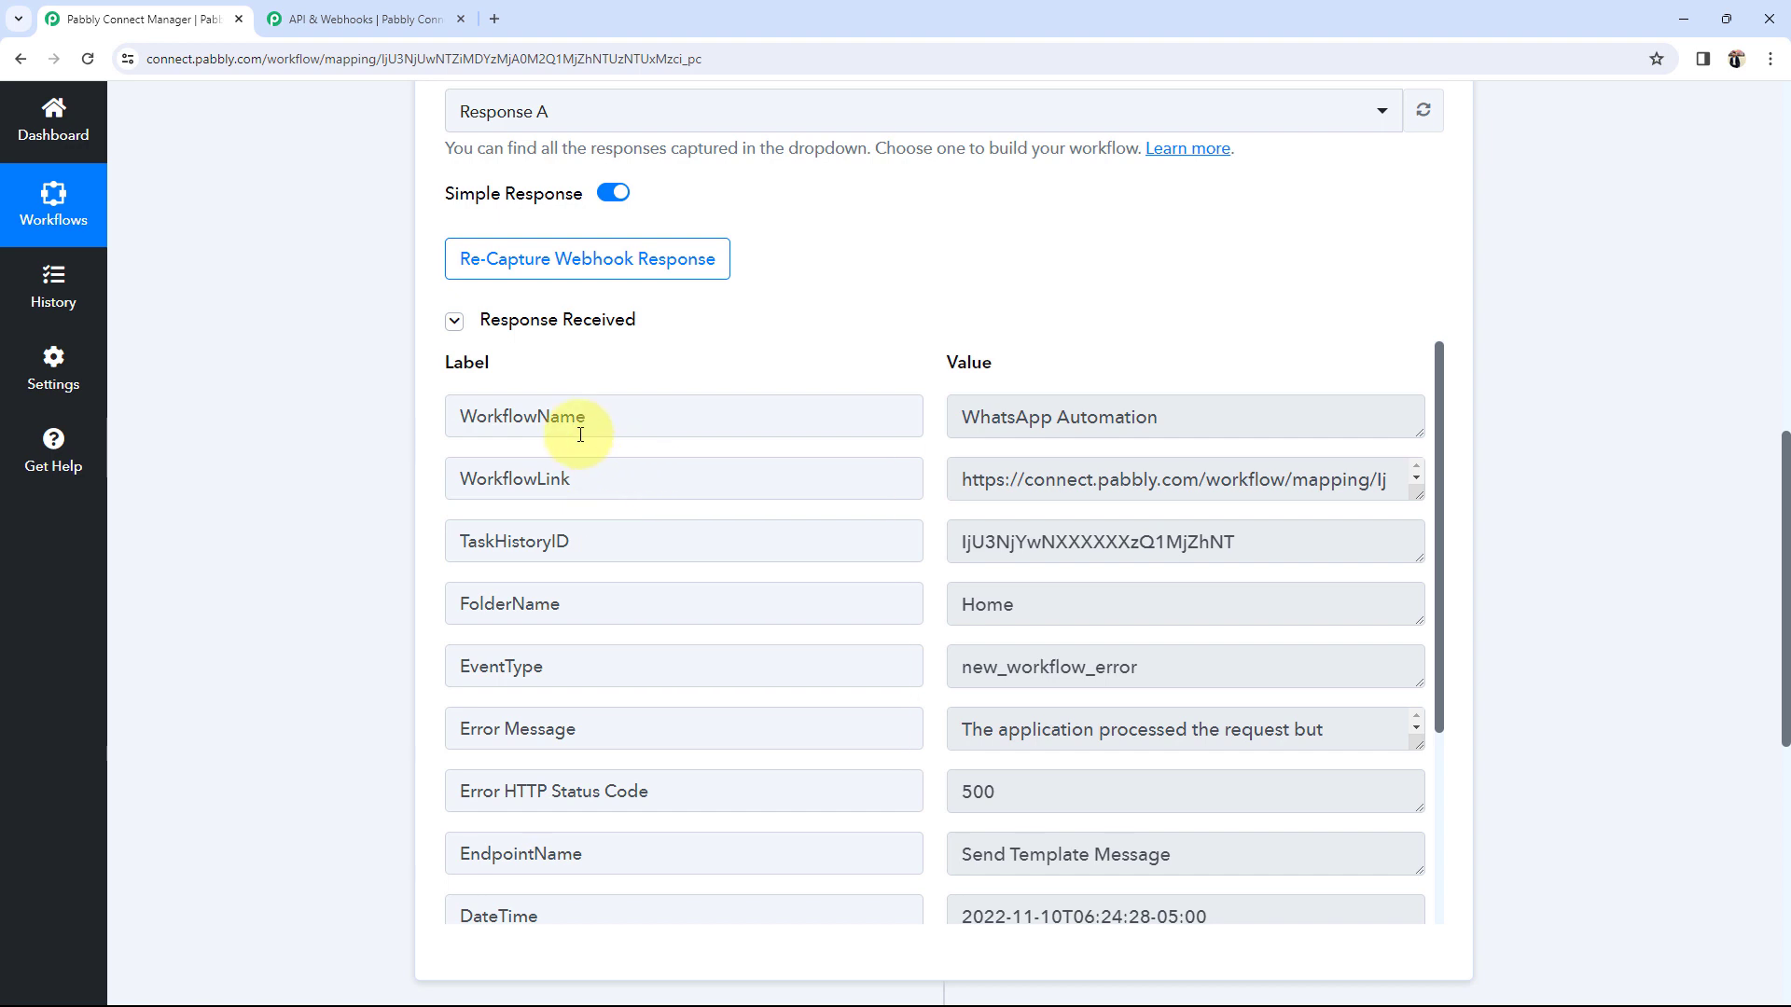
{"action": "left_click", "coordinate": [368, 19]}
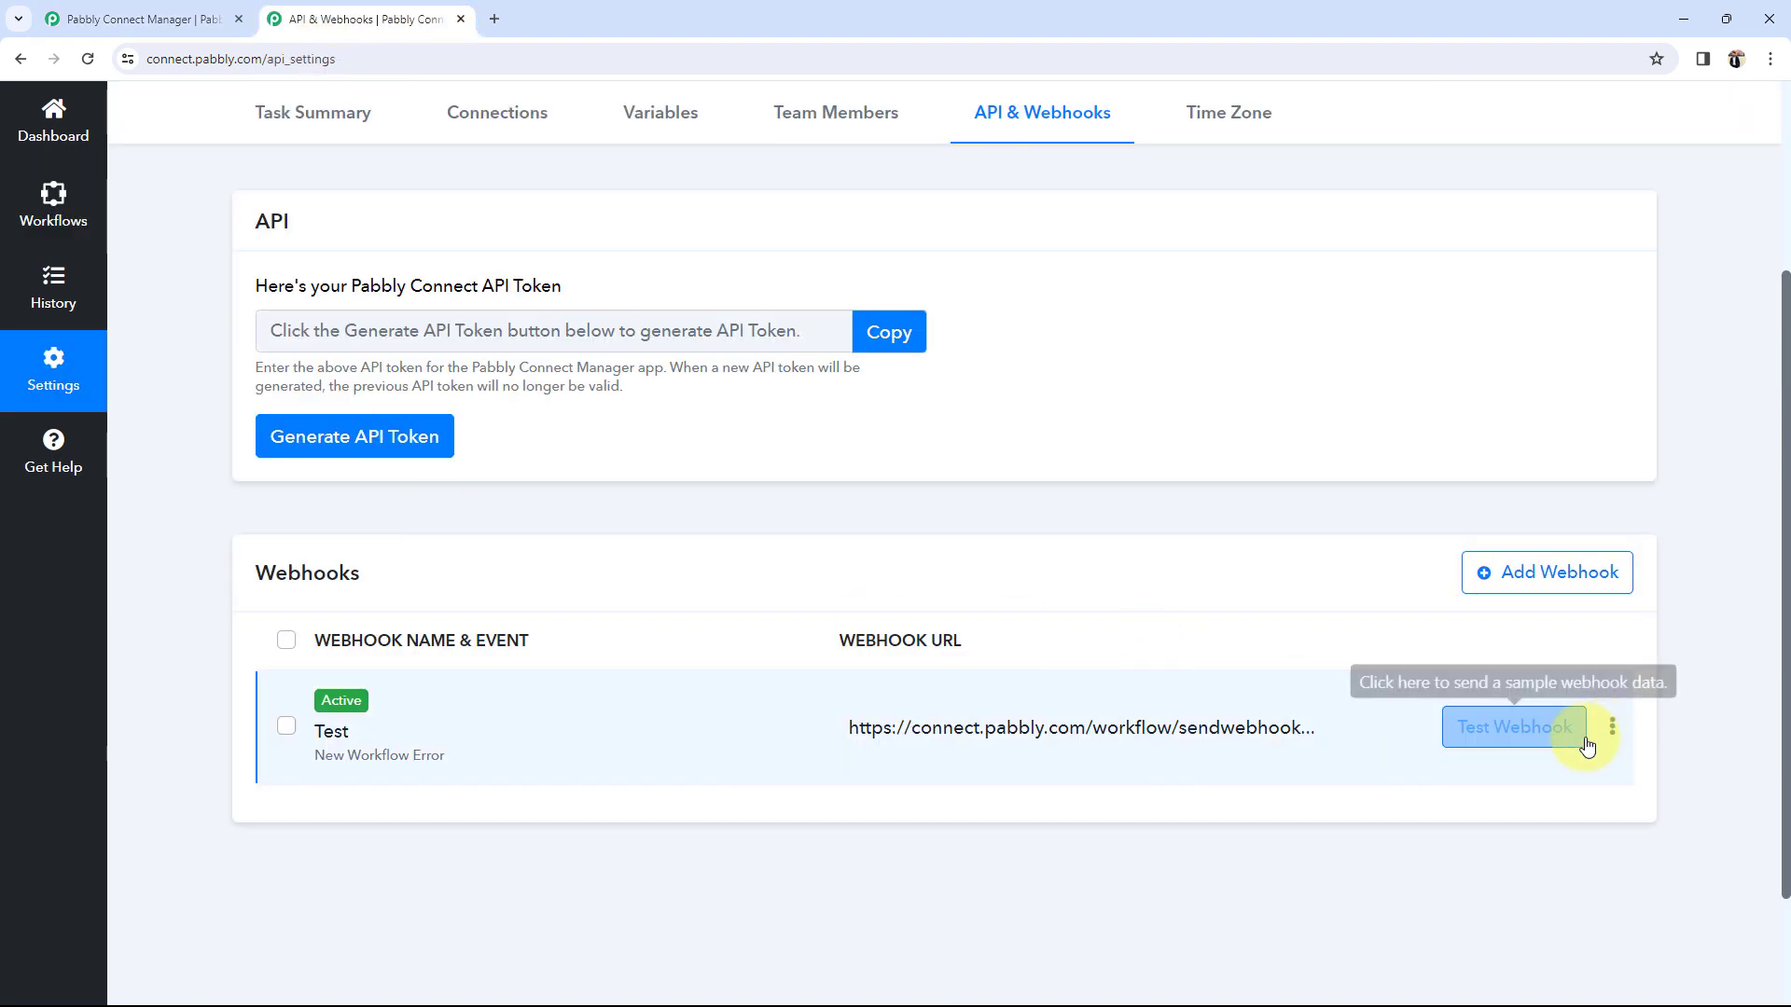
{"action": "left_click", "coordinate": [100, 8]}
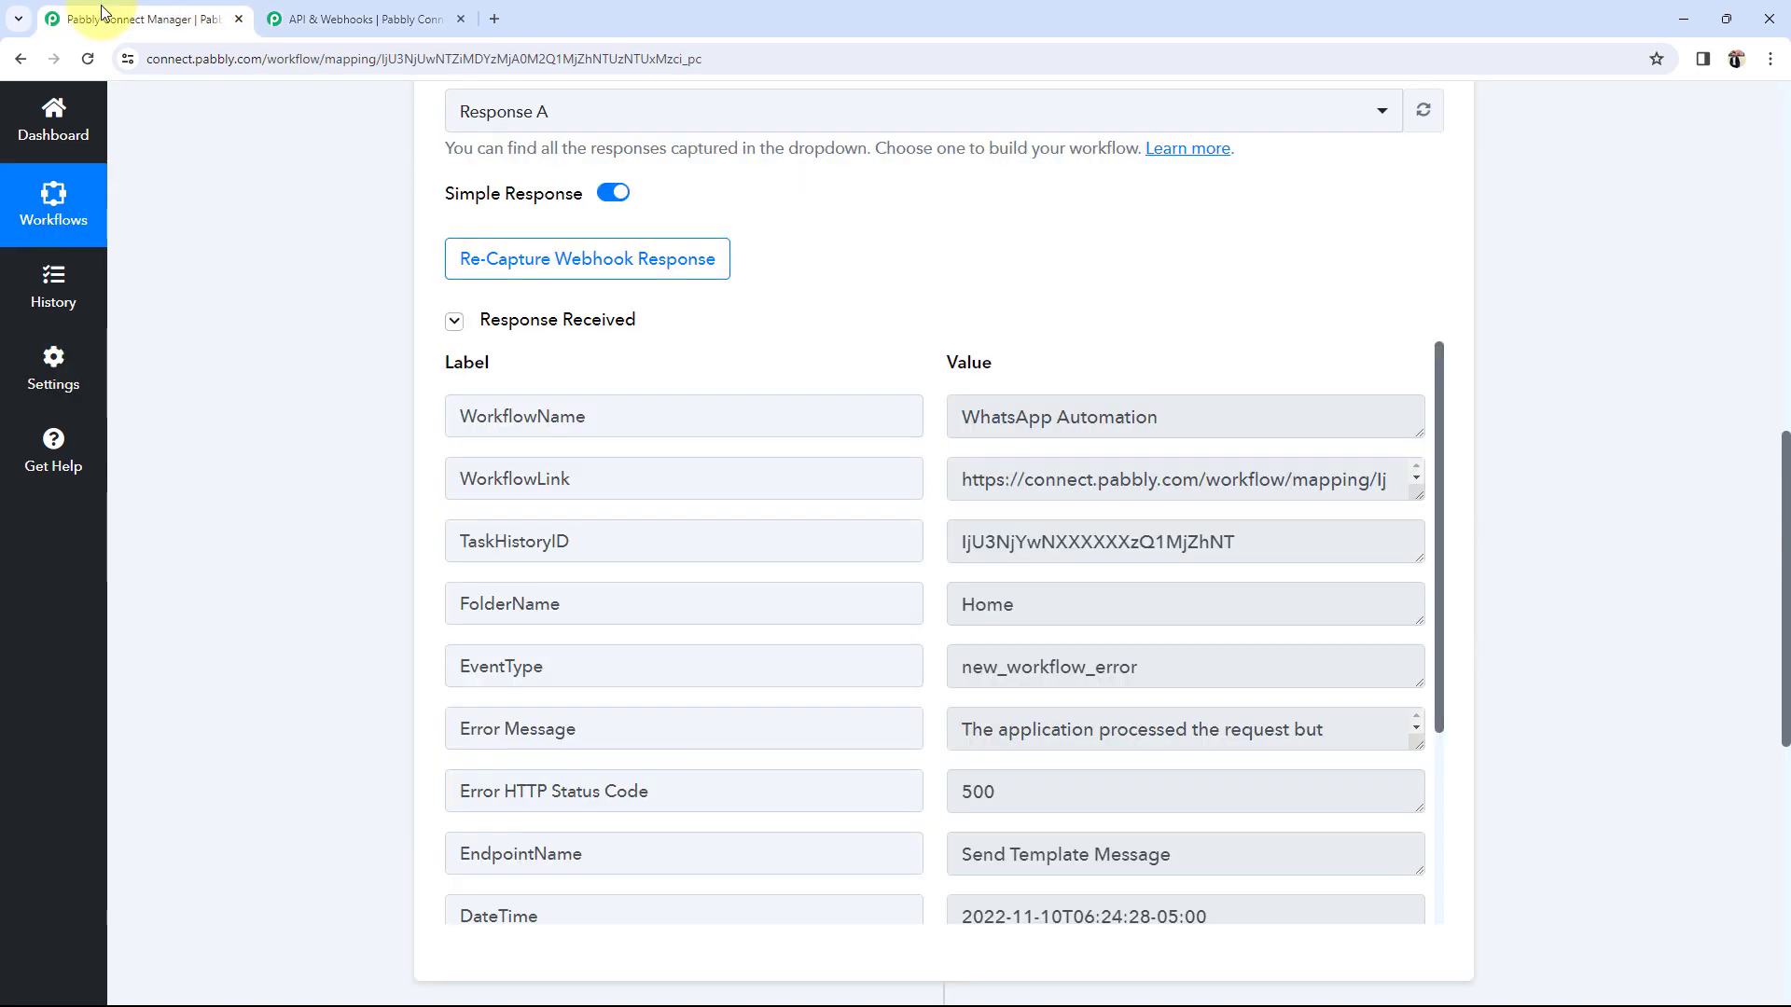
{"action": "scroll", "coordinate": [1004, 576], "scroll_direction": "up", "scroll_amount": 5}
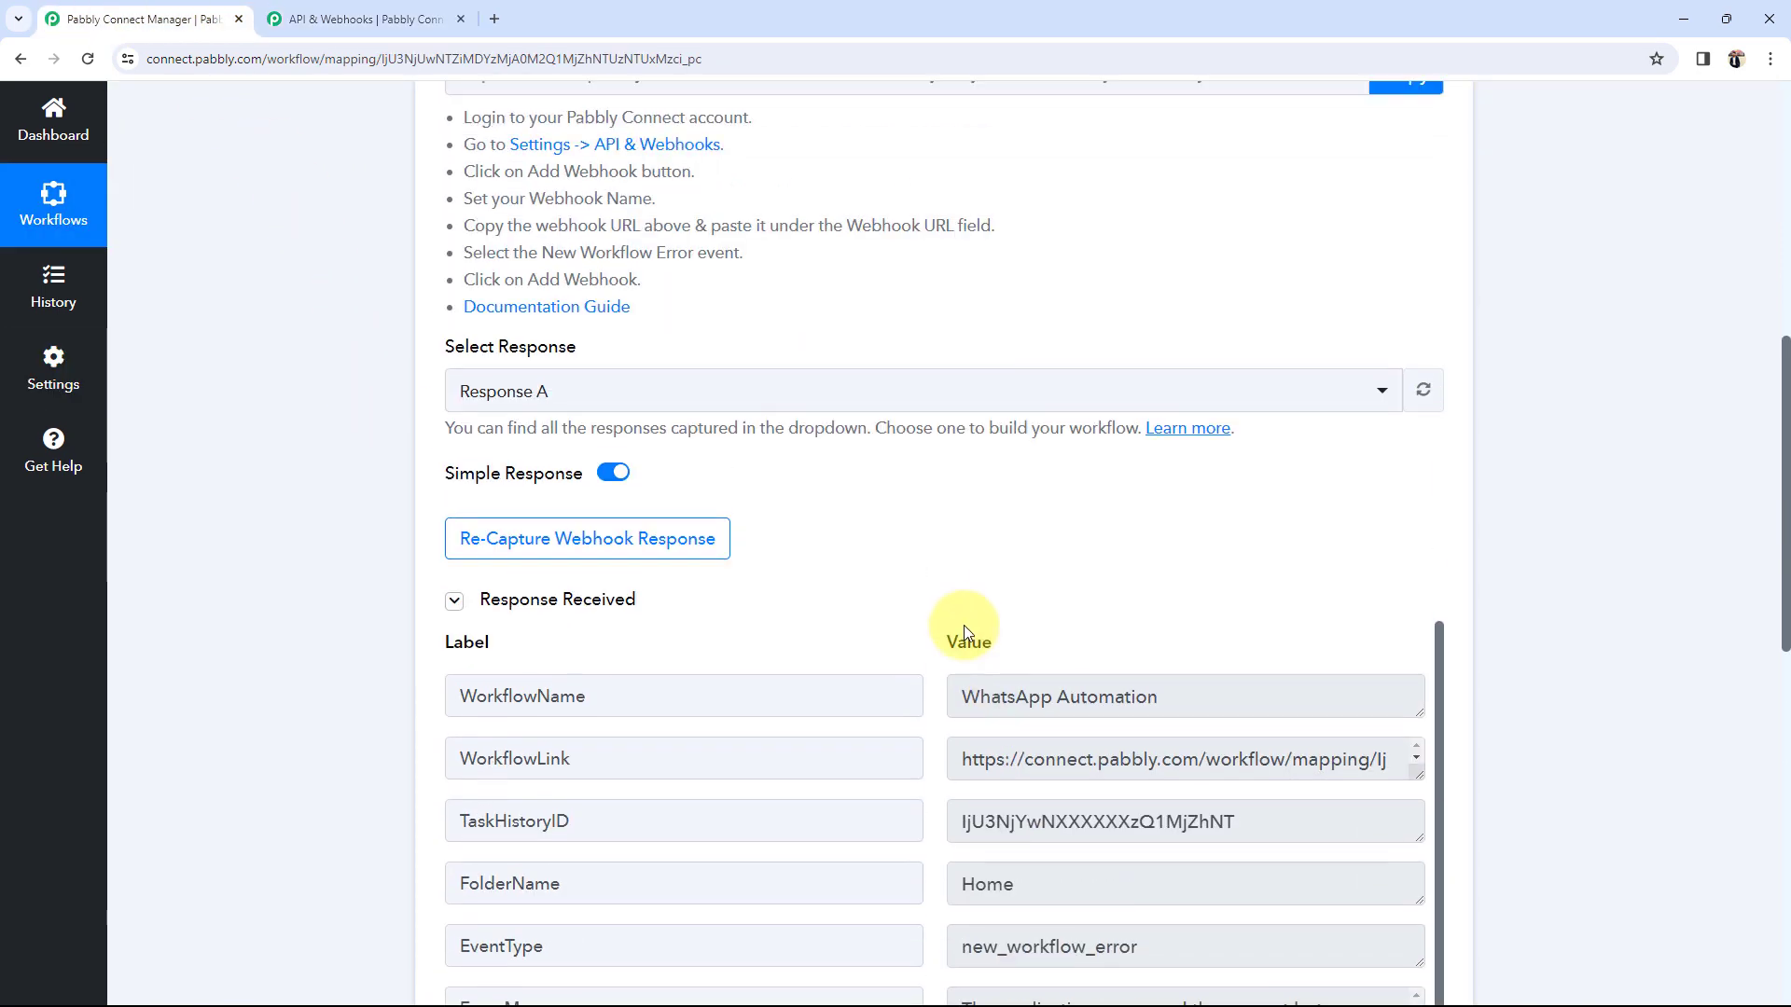
{"action": "scroll", "coordinate": [525, 528], "scroll_direction": "up", "scroll_amount": 2}
Examine the received response's workflow name, link, task history ID, folder, error details, app and account fields
{"action": "scroll", "coordinate": [490, 545], "scroll_direction": "down", "scroll_amount": 8}
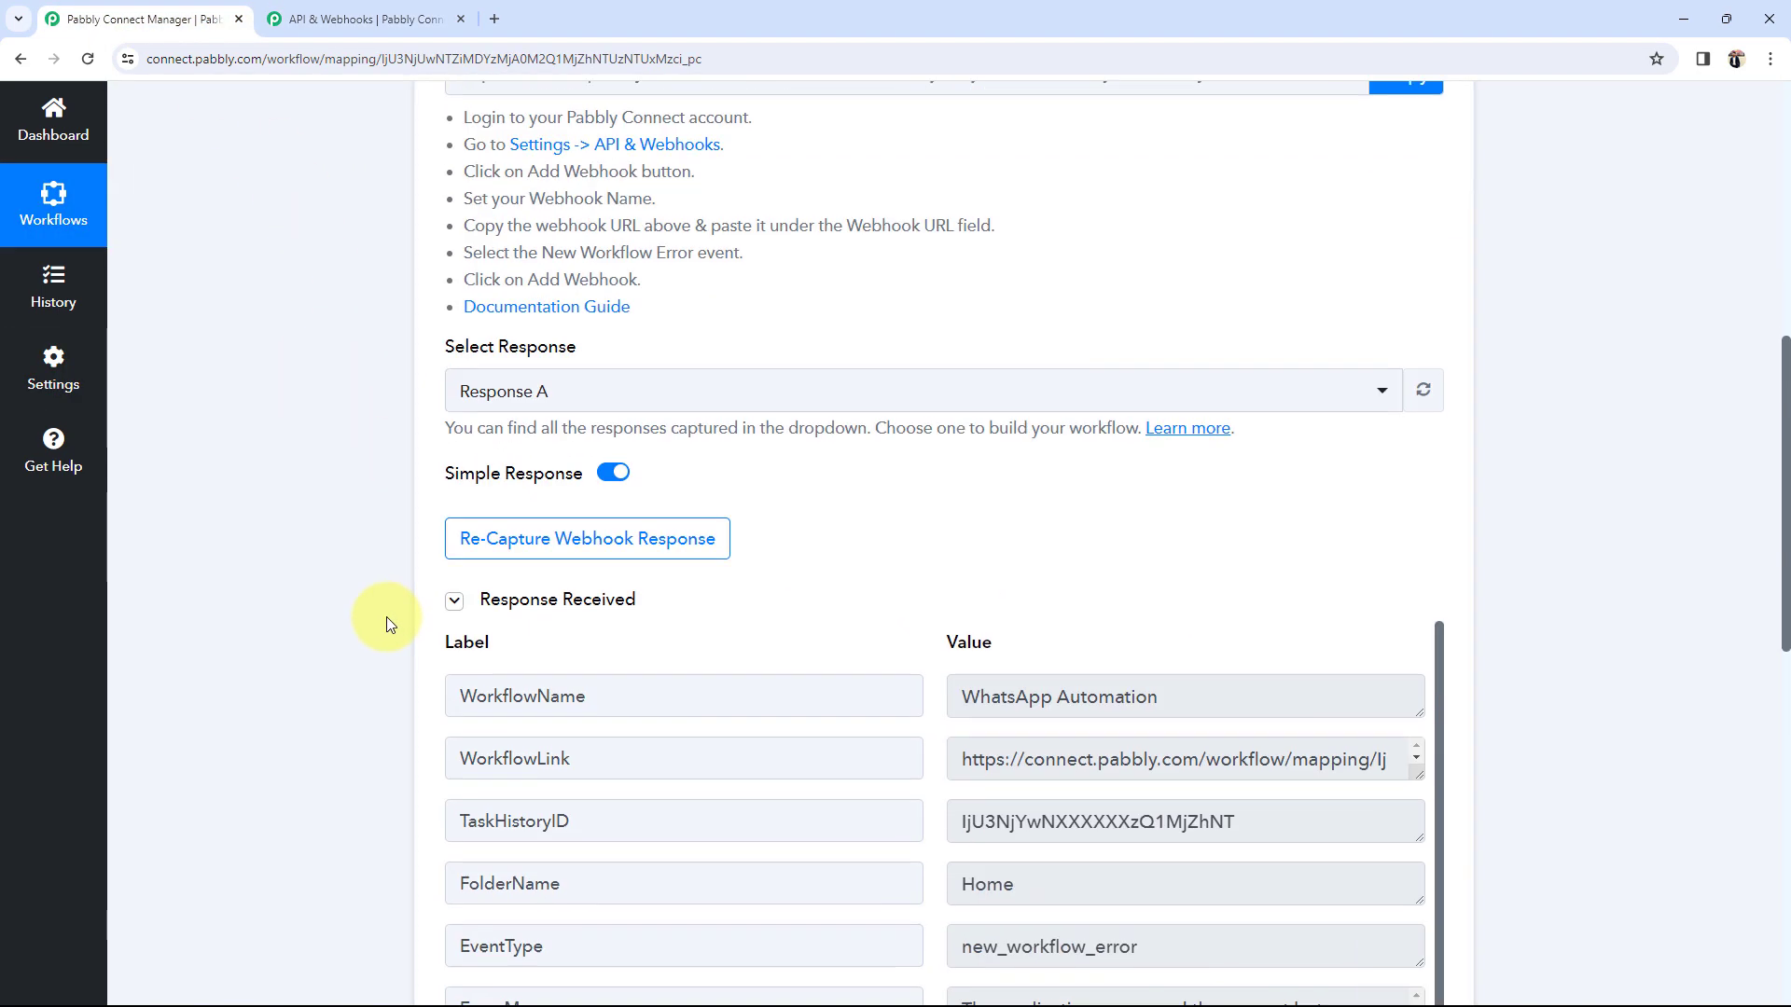
{"action": "left_click_drag", "start_coordinate": [1219, 419], "coordinate": [622, 468]}
{"action": "left_click_drag", "start_coordinate": [966, 479], "coordinate": [1381, 478]}
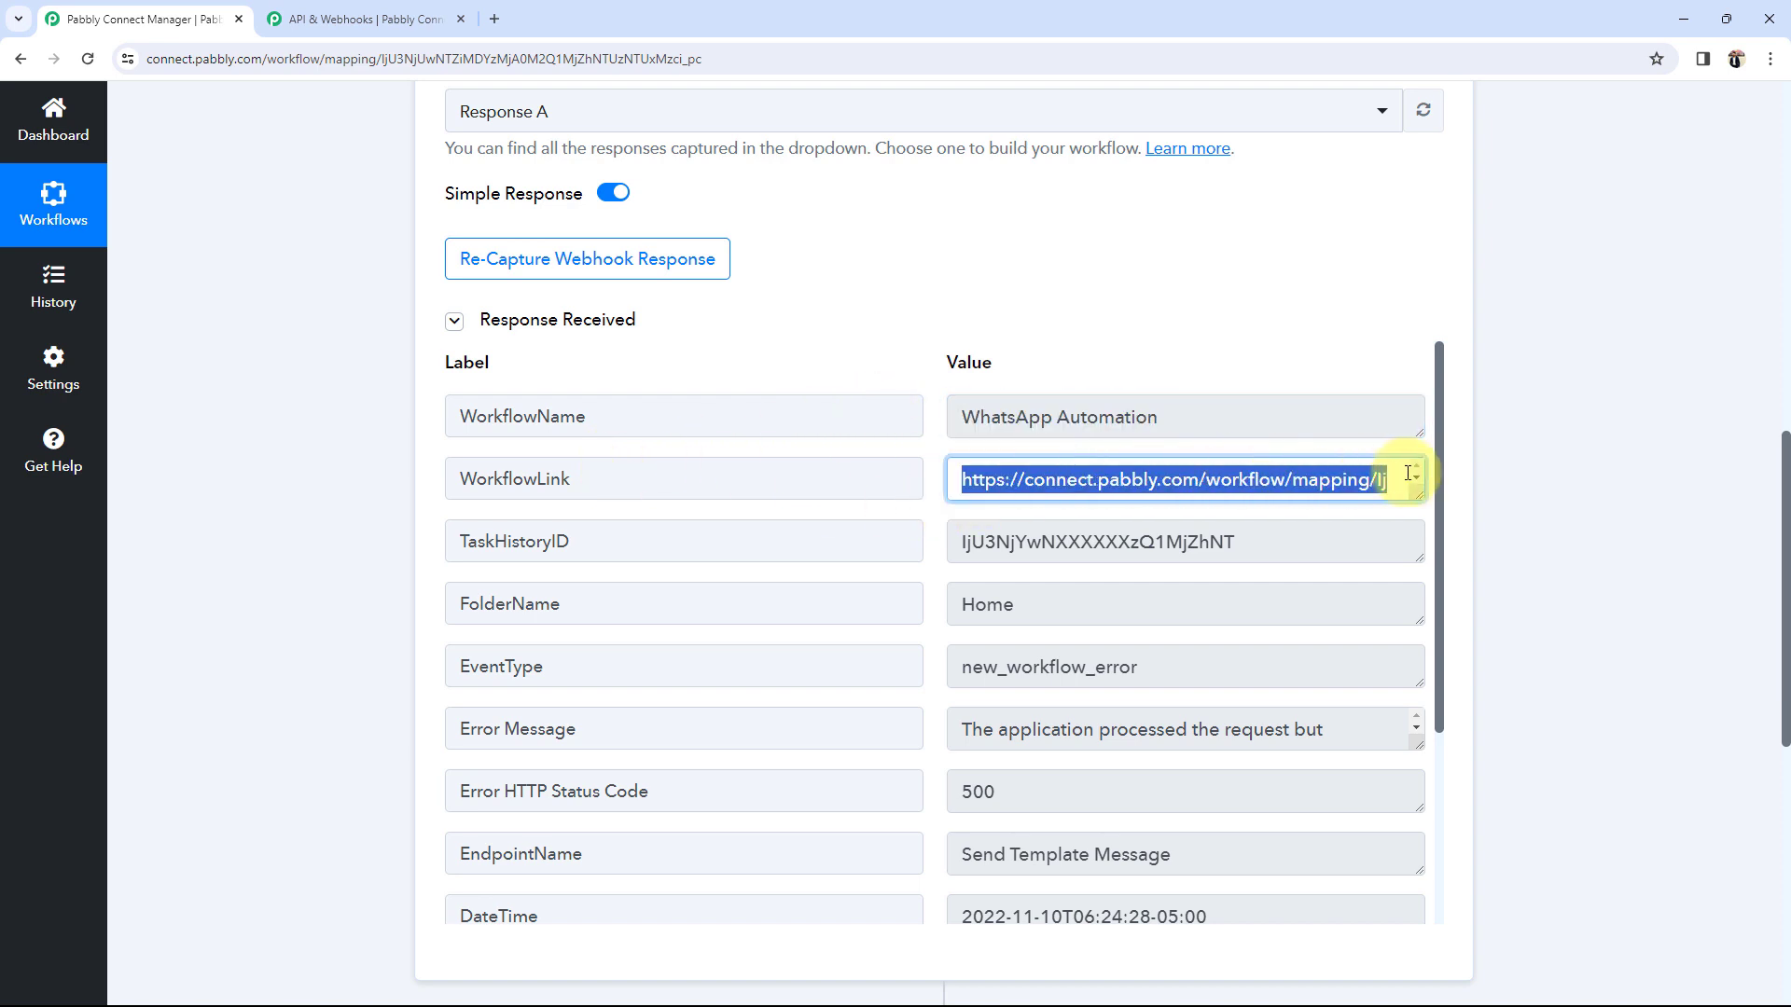
{"action": "left_click_drag", "start_coordinate": [970, 544], "coordinate": [1303, 544]}
{"action": "double_click", "coordinate": [979, 603]}
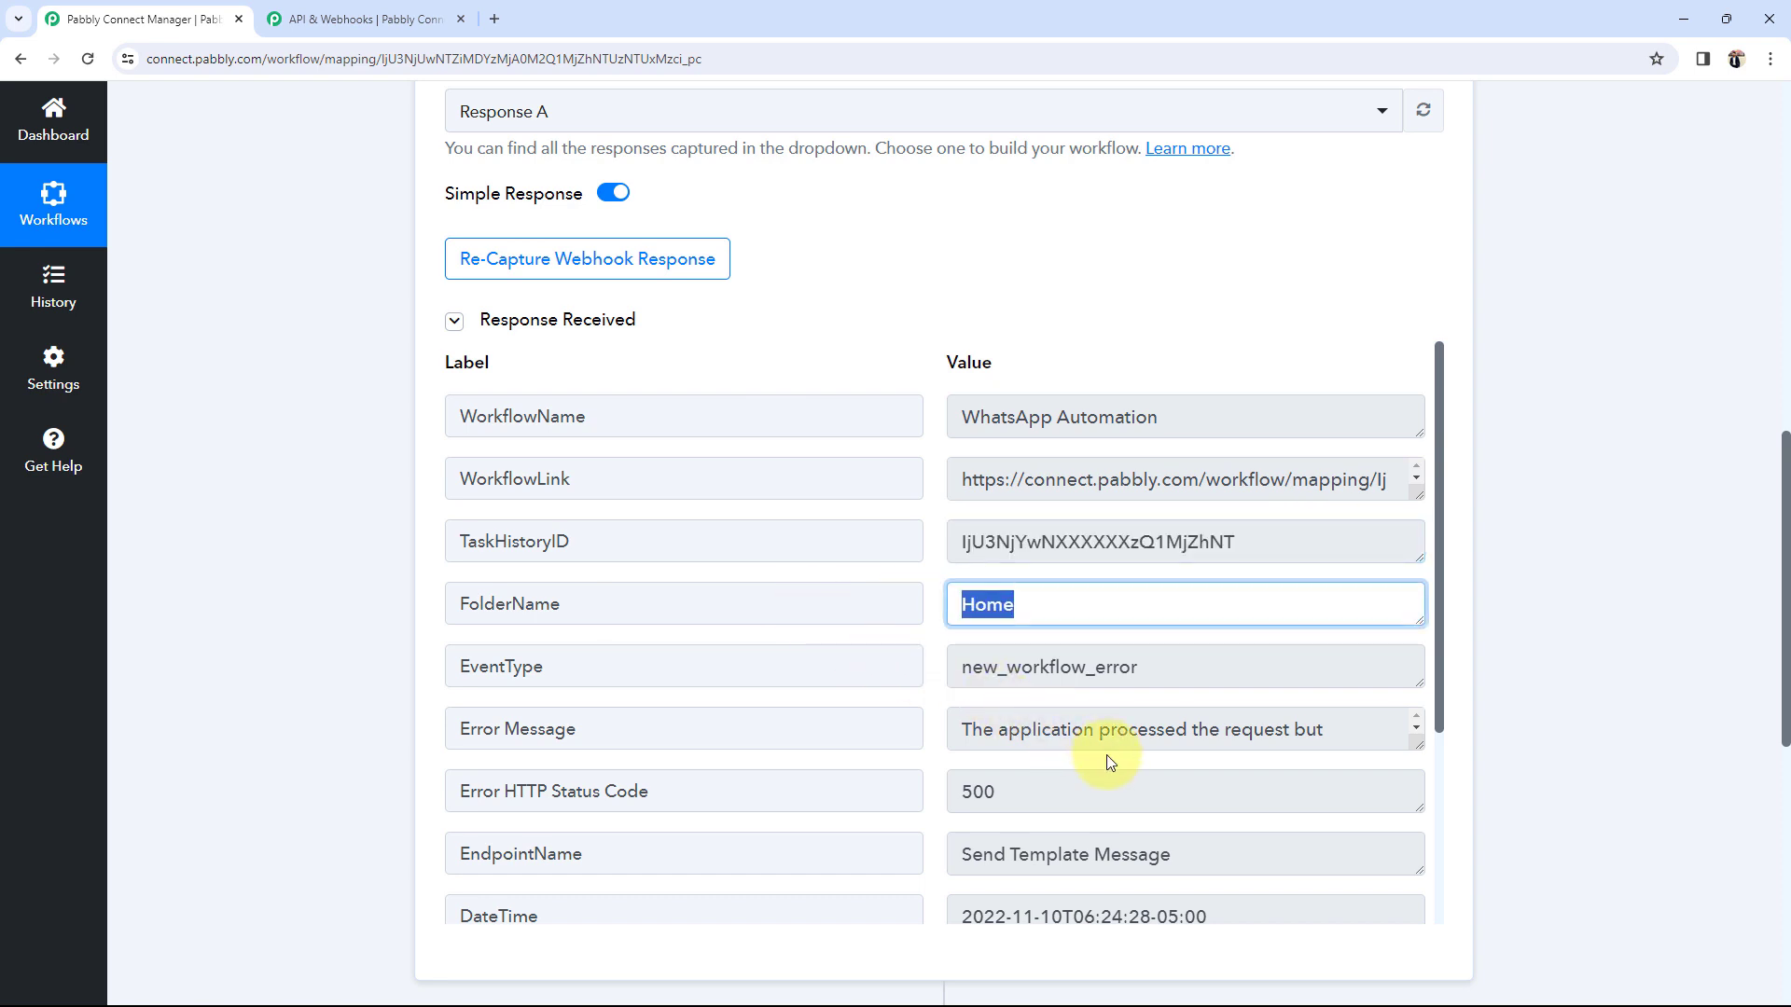
{"action": "scroll", "coordinate": [943, 737], "scroll_direction": "down", "scroll_amount": 2}
{"action": "scroll", "coordinate": [765, 757], "scroll_direction": "down", "scroll_amount": 1}
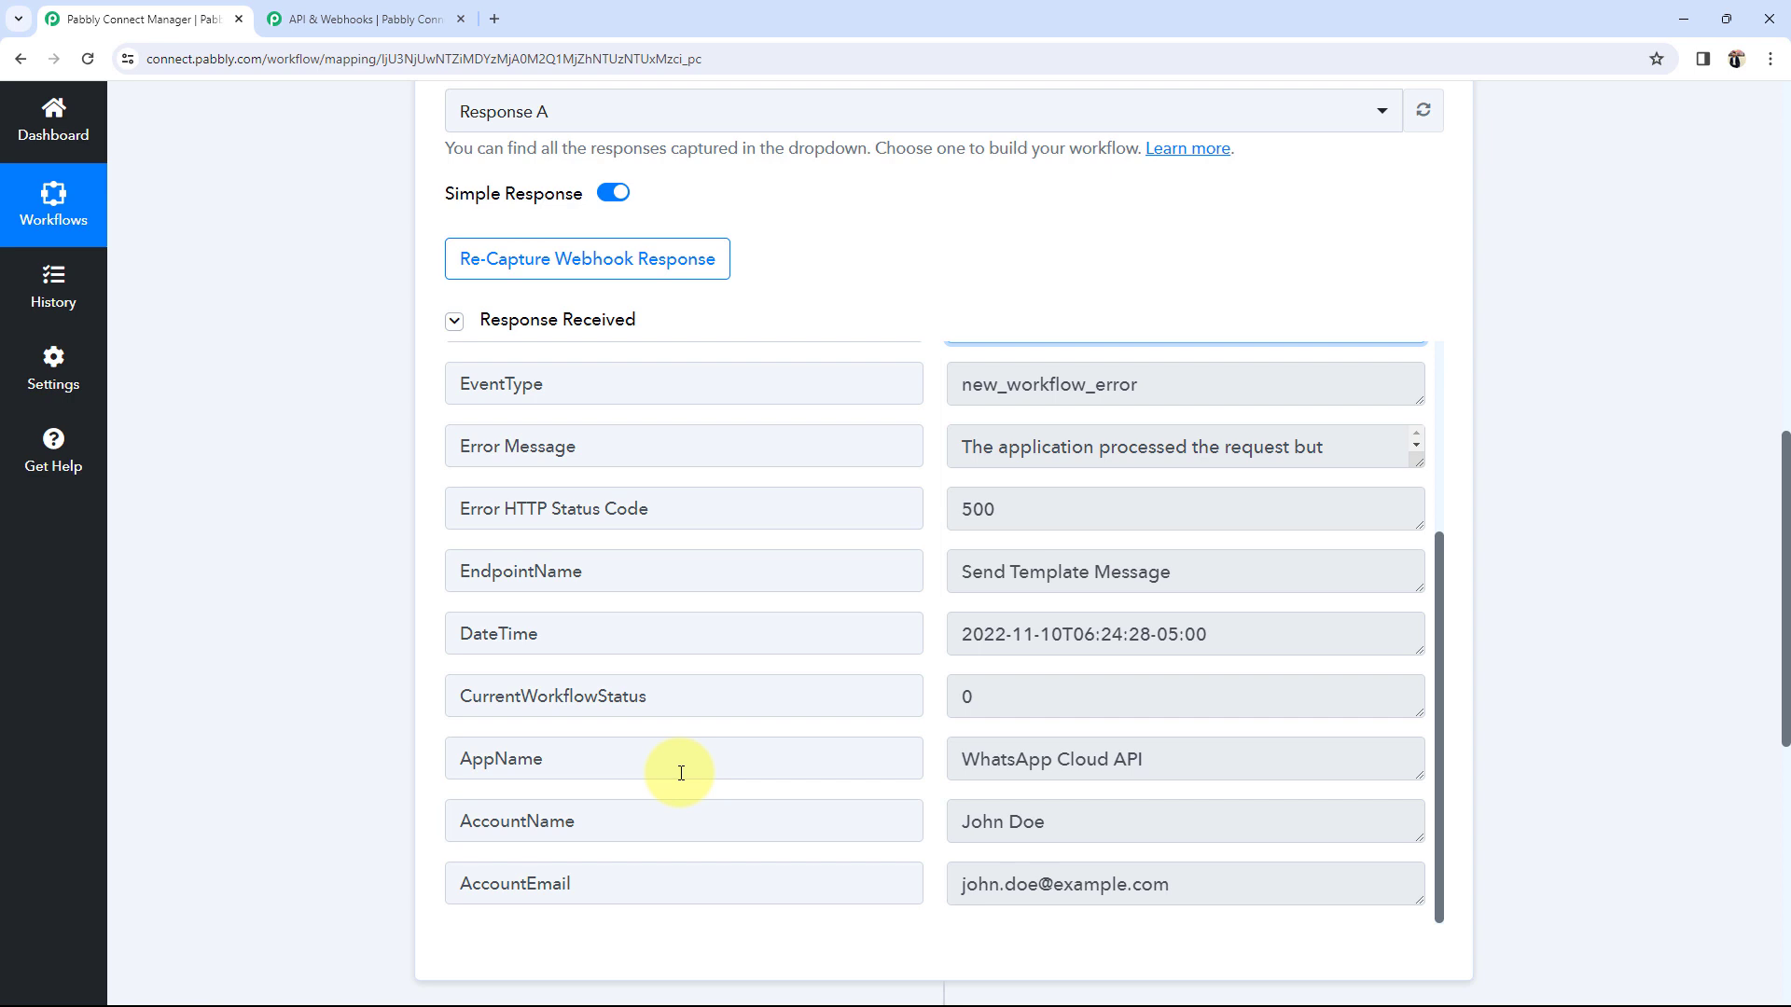
{"action": "scroll", "coordinate": [688, 771], "scroll_direction": "up", "scroll_amount": 3}
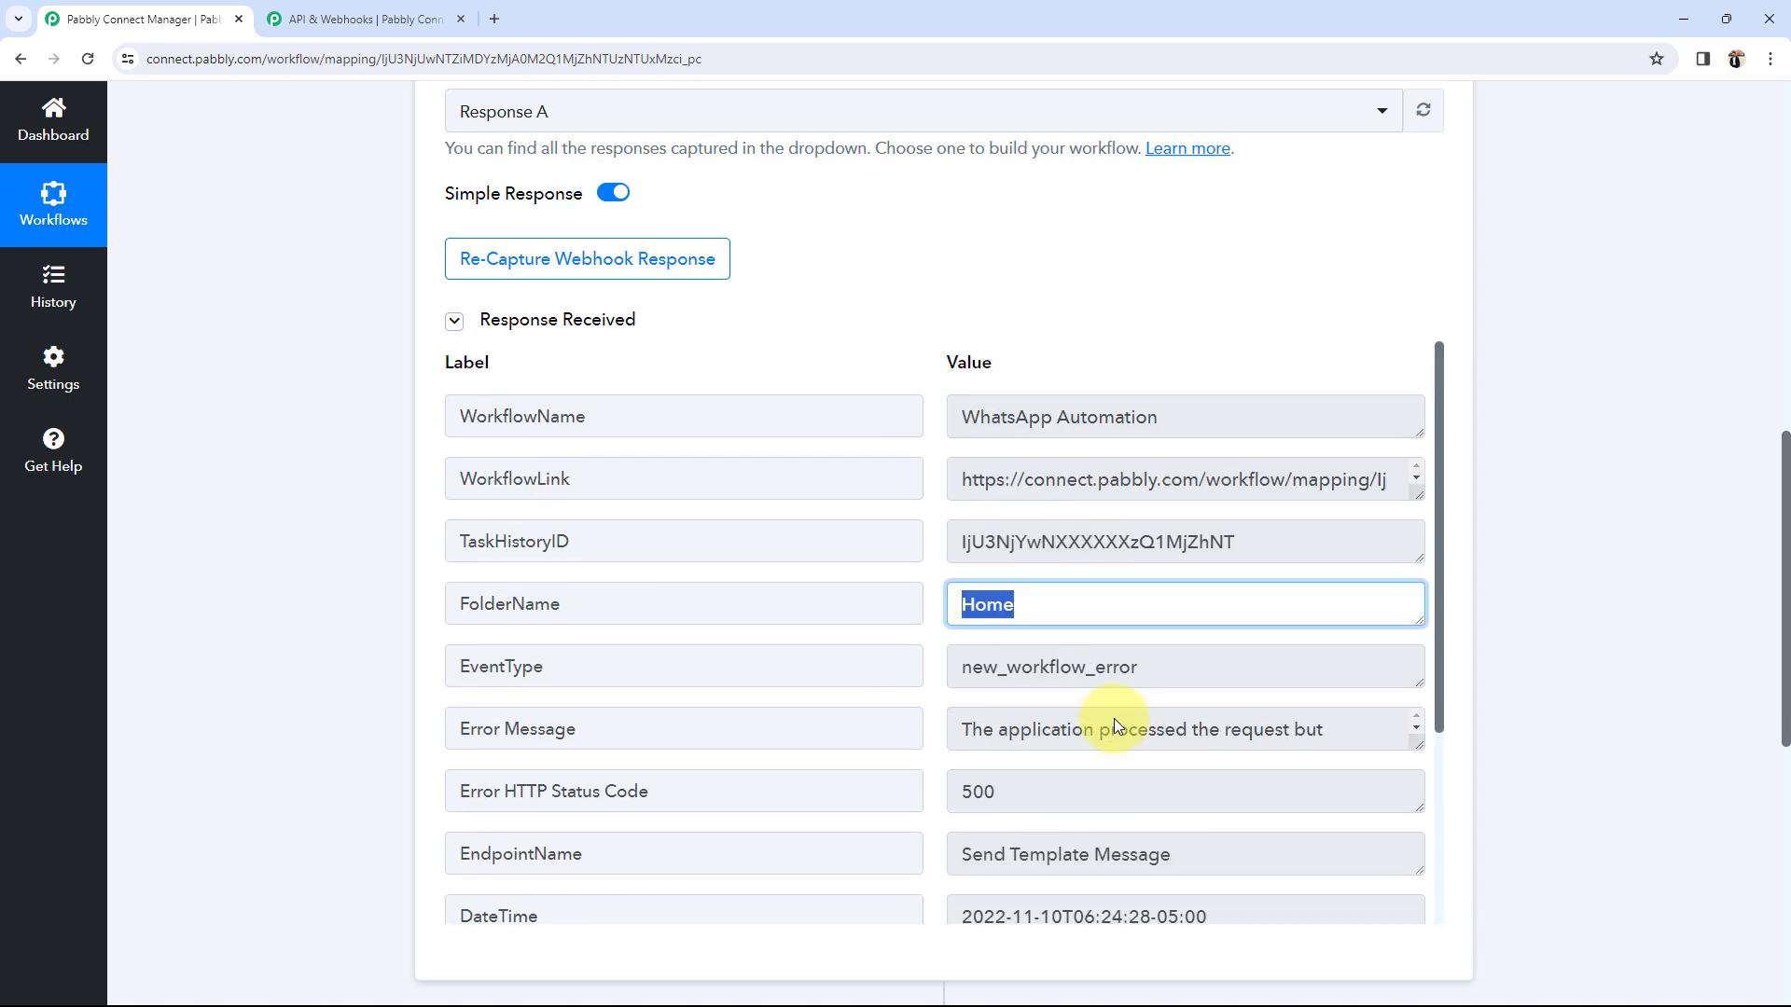
{"action": "left_click", "coordinate": [212, 648]}
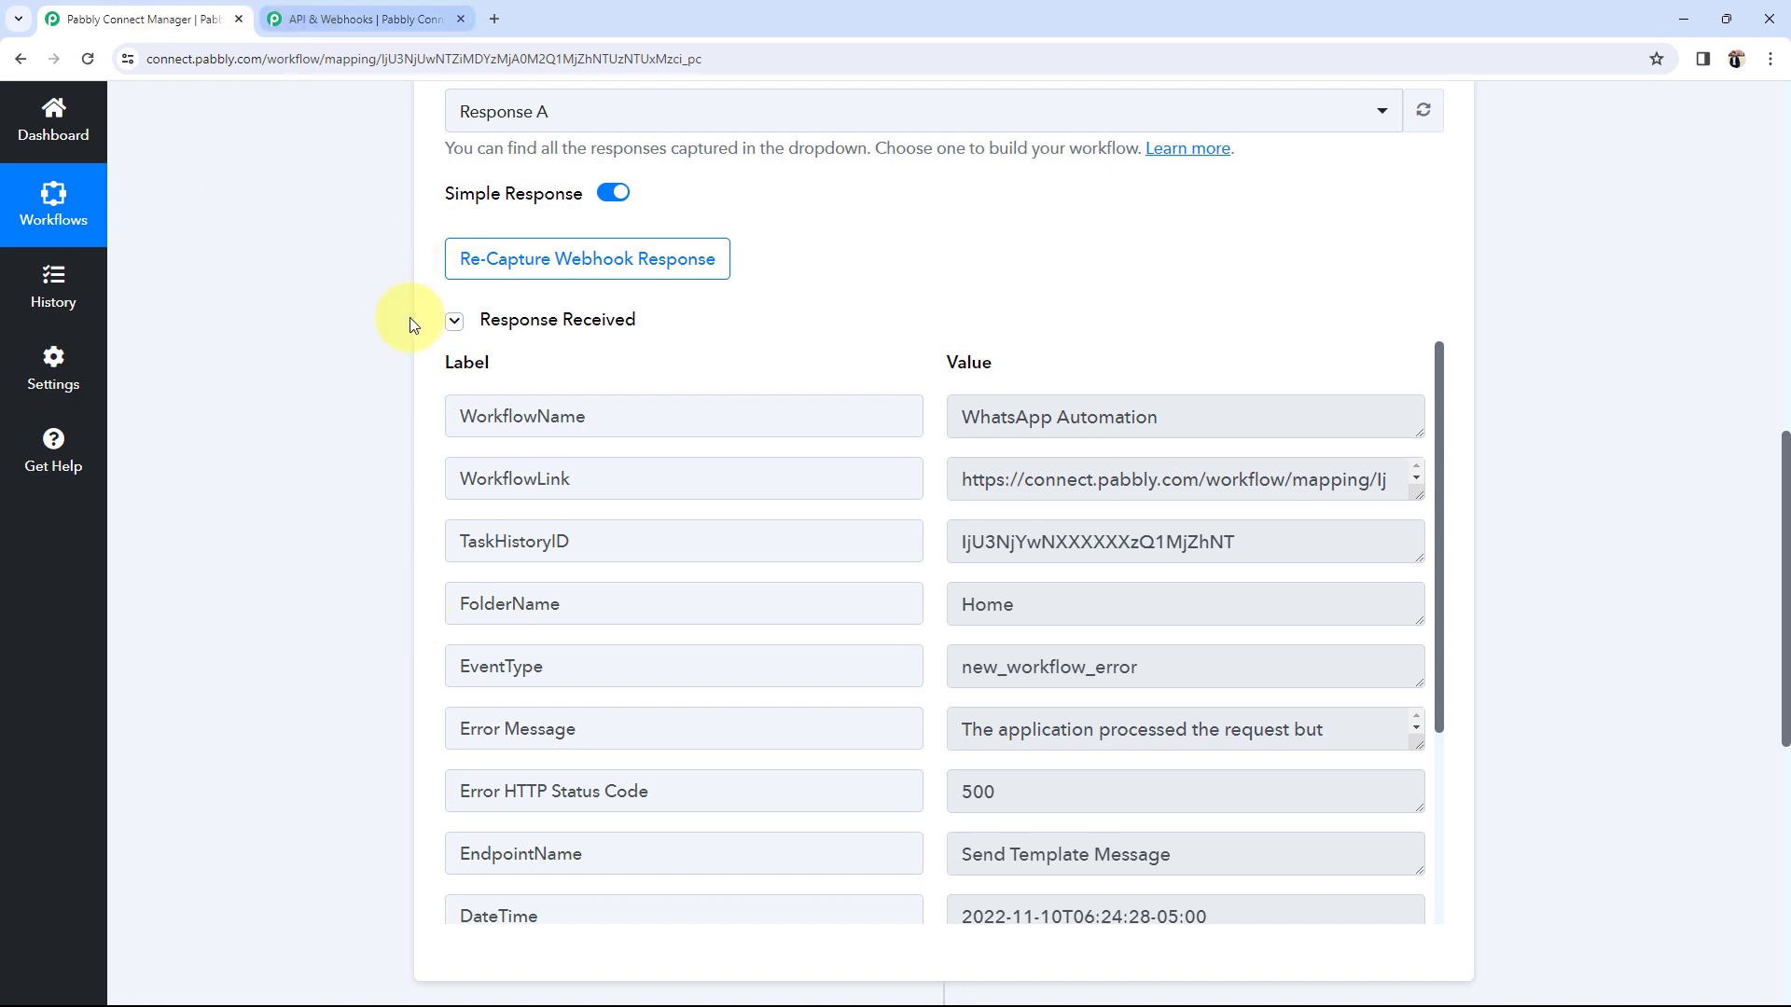
{"action": "scroll", "coordinate": [401, 313], "scroll_direction": "up", "scroll_amount": 4}
{"action": "scroll", "coordinate": [472, 759], "scroll_direction": "down", "scroll_amount": 2}
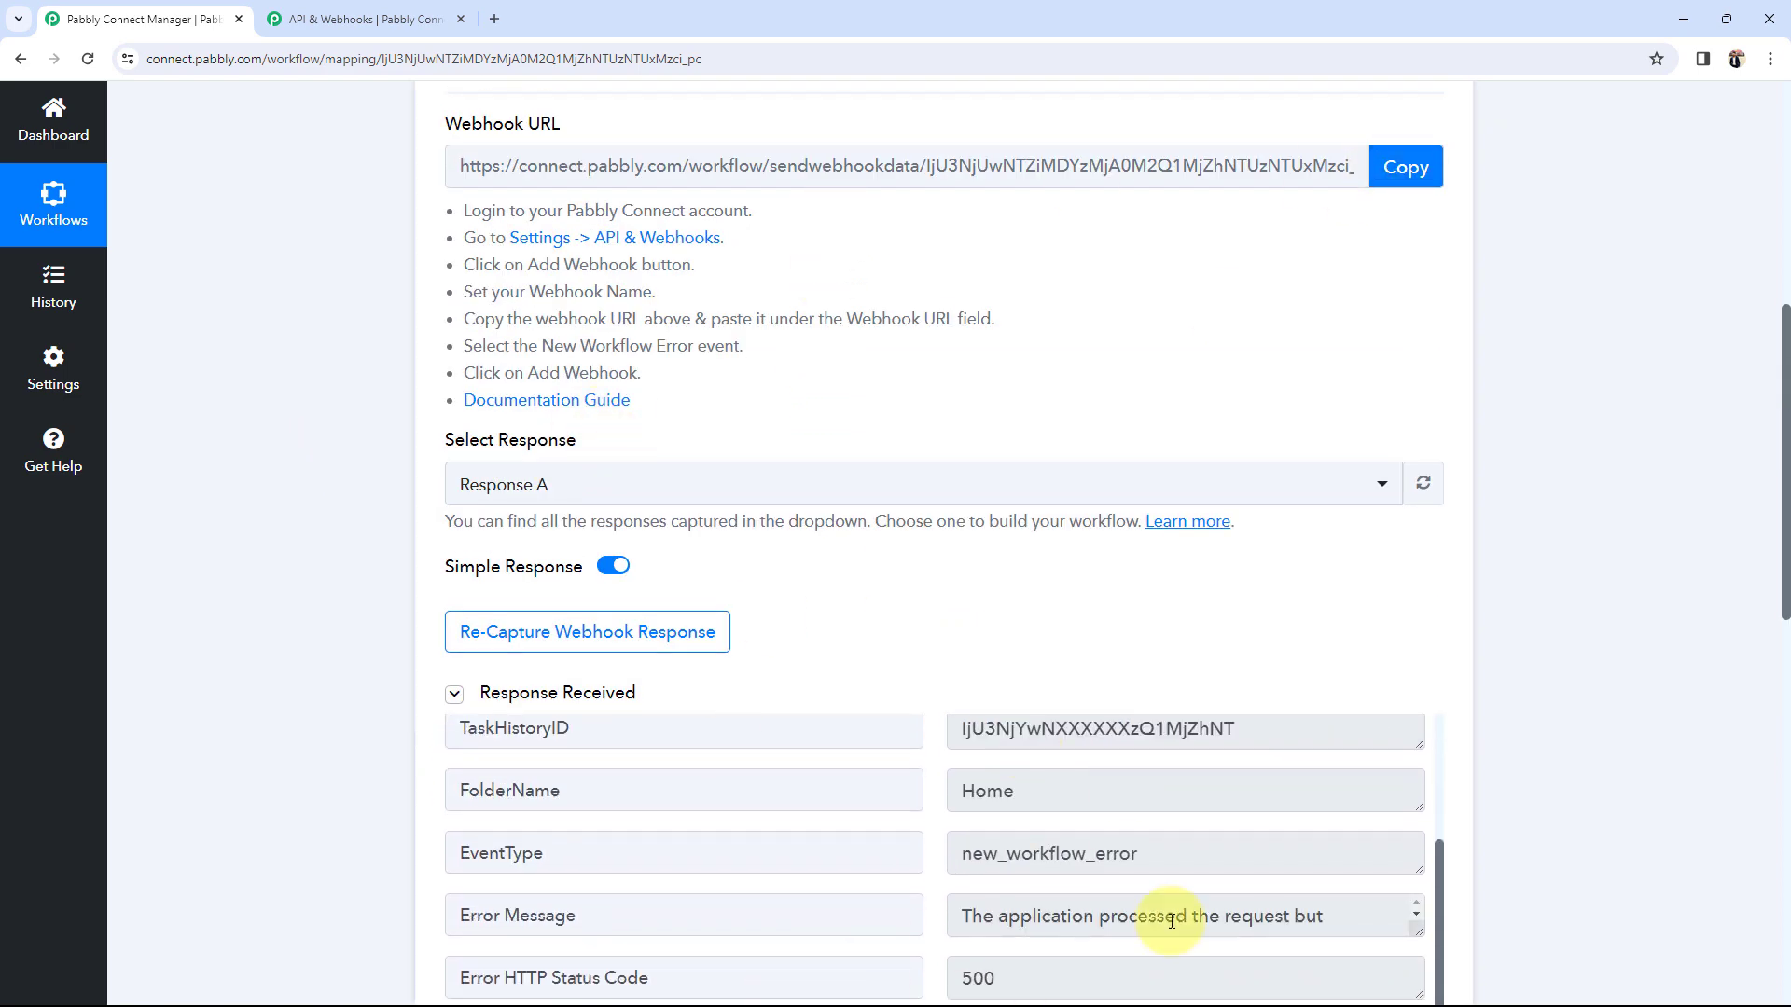
Set the workflow's action to Gmail with the Send Email event, and collapse the action step
{"action": "scroll", "coordinate": [401, 780], "scroll_direction": "down", "scroll_amount": 3}
{"action": "scroll", "coordinate": [200, 740], "scroll_direction": "down", "scroll_amount": 7}
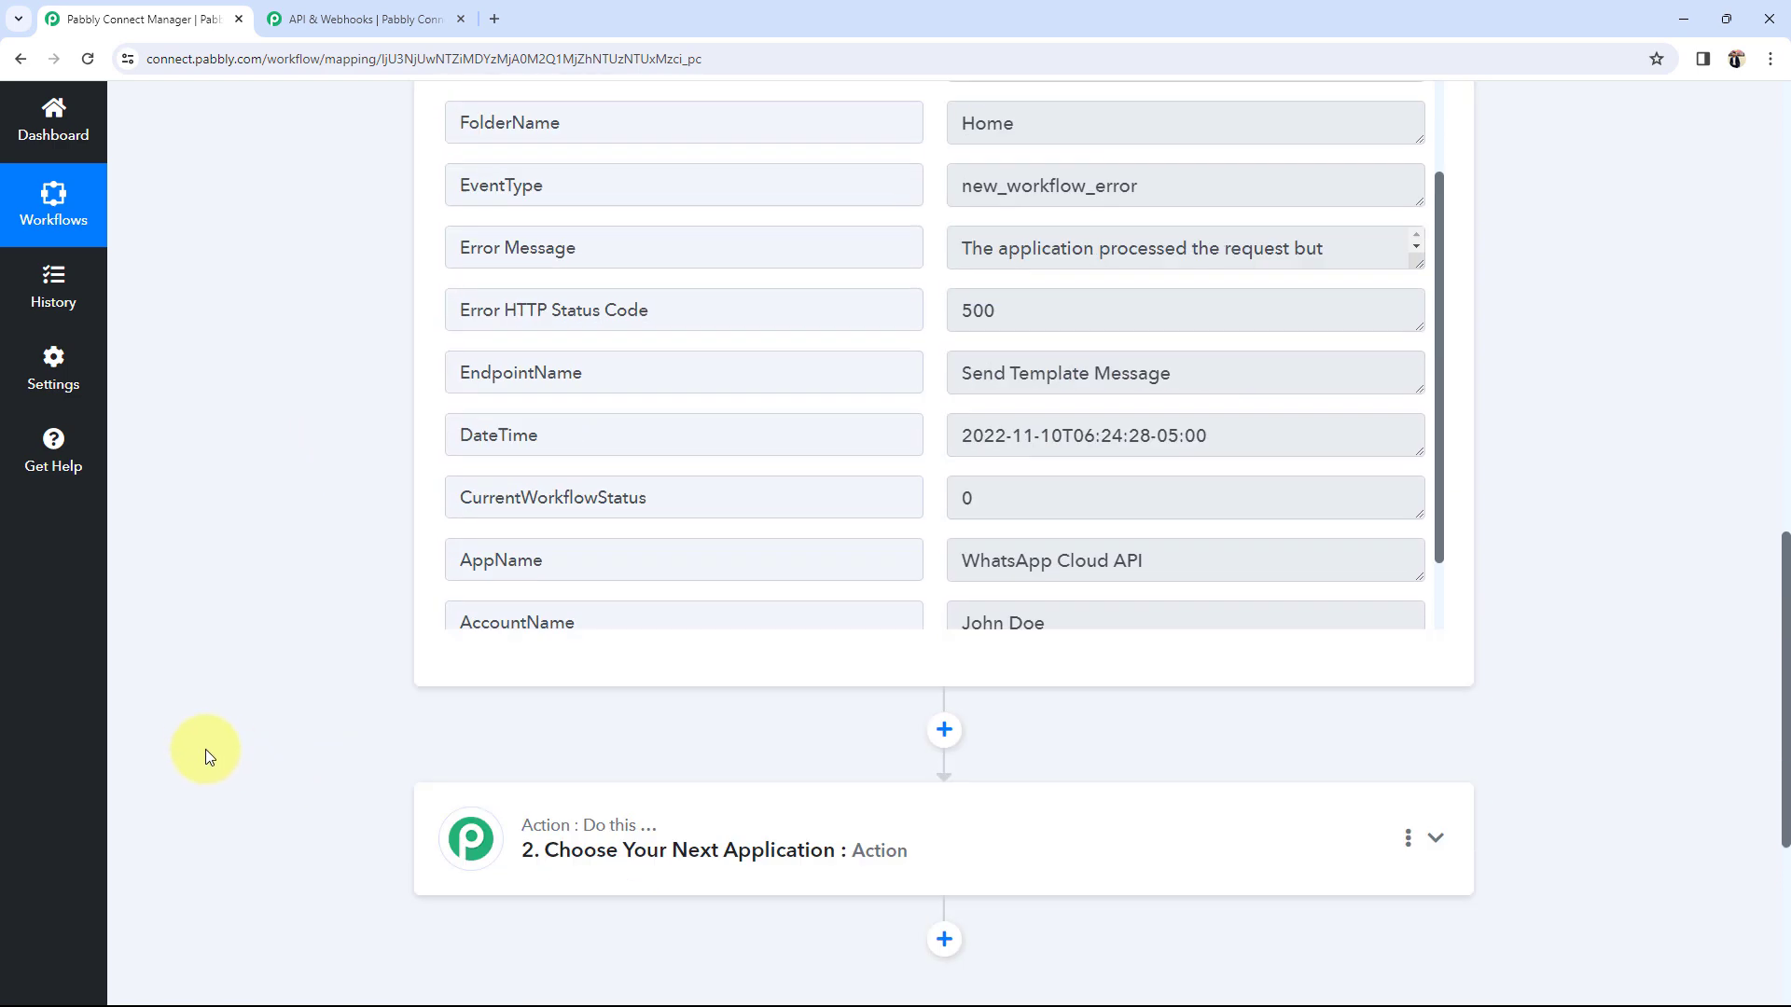
{"action": "left_click", "coordinate": [647, 612]}
{"action": "scroll", "coordinate": [651, 613], "scroll_direction": "up", "scroll_amount": 4}
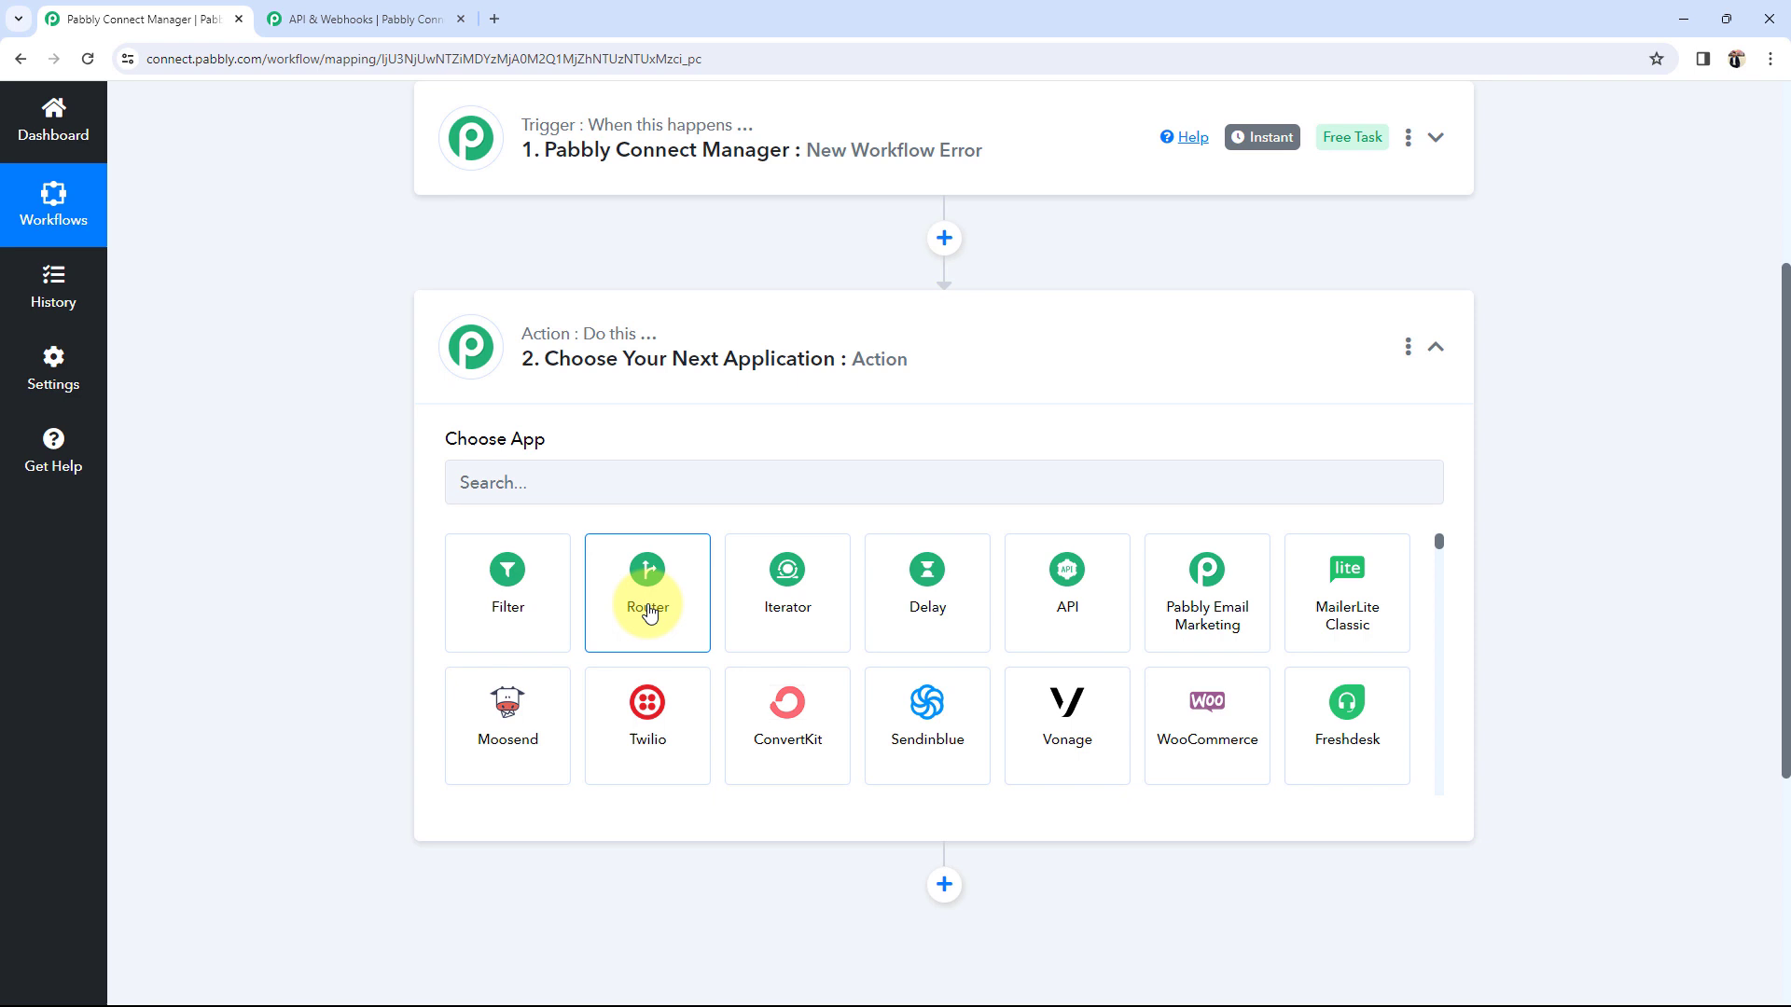
{"action": "left_click", "coordinate": [560, 480]}
{"action": "type", "text": "gmail"}
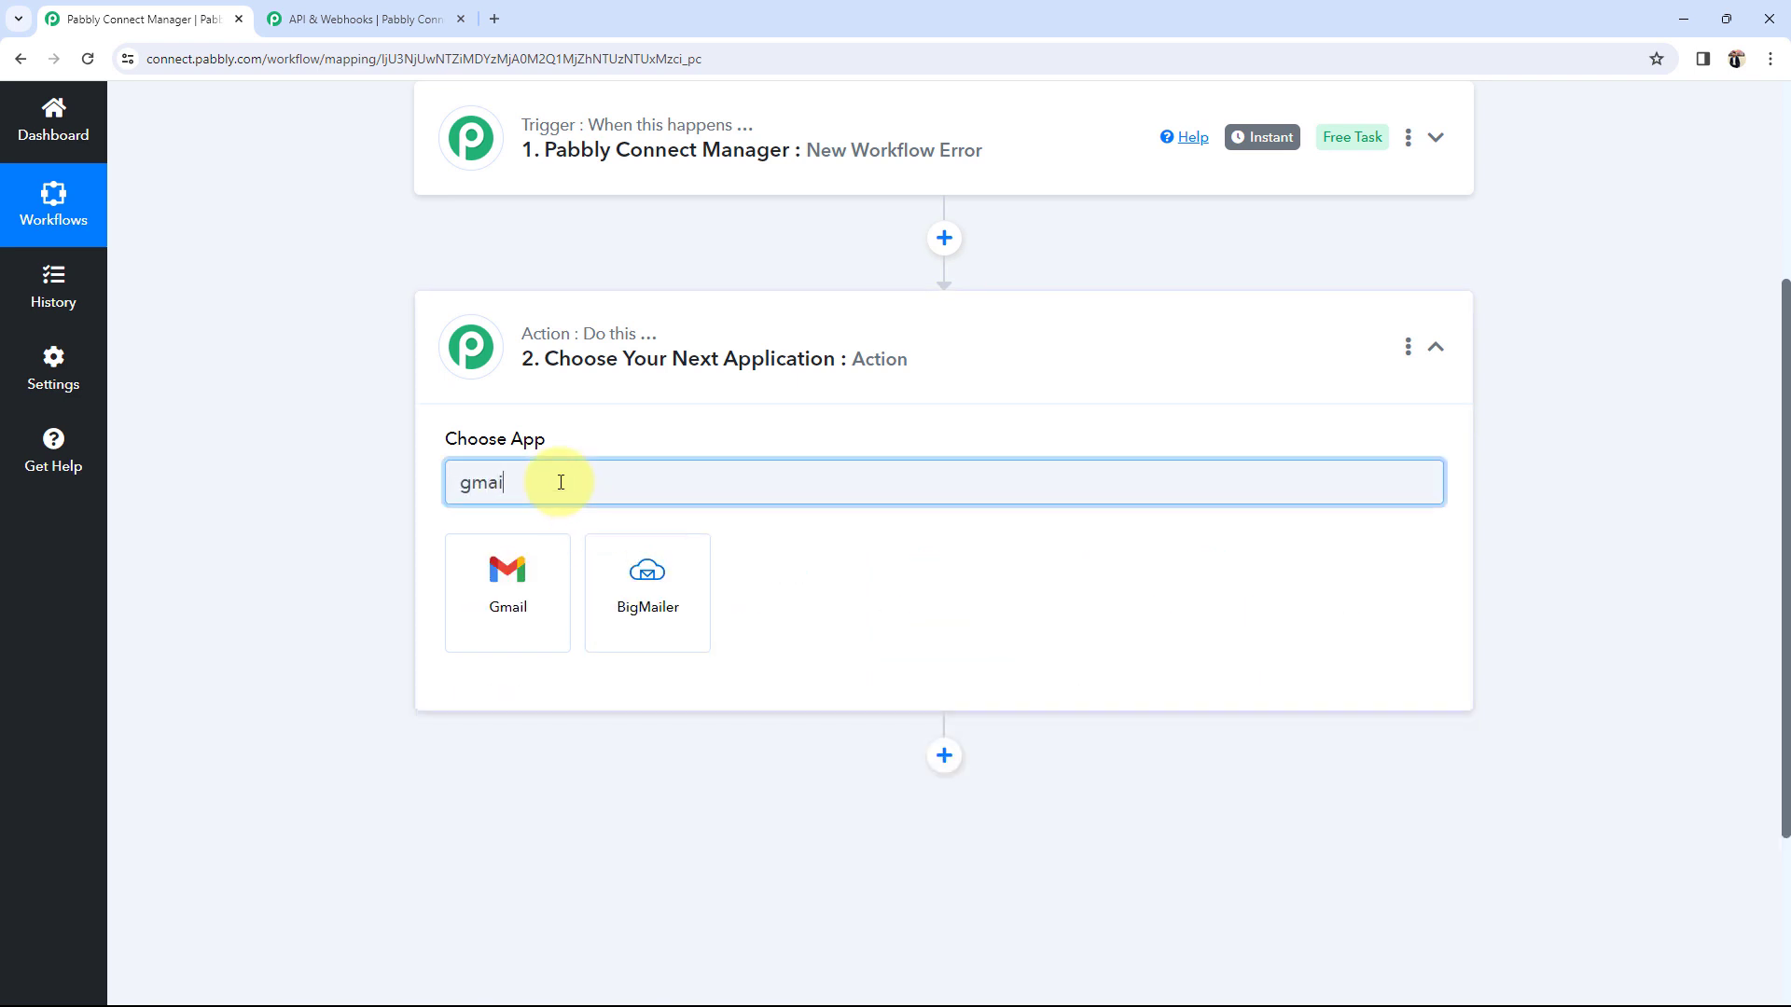
{"action": "left_click", "coordinate": [519, 573]}
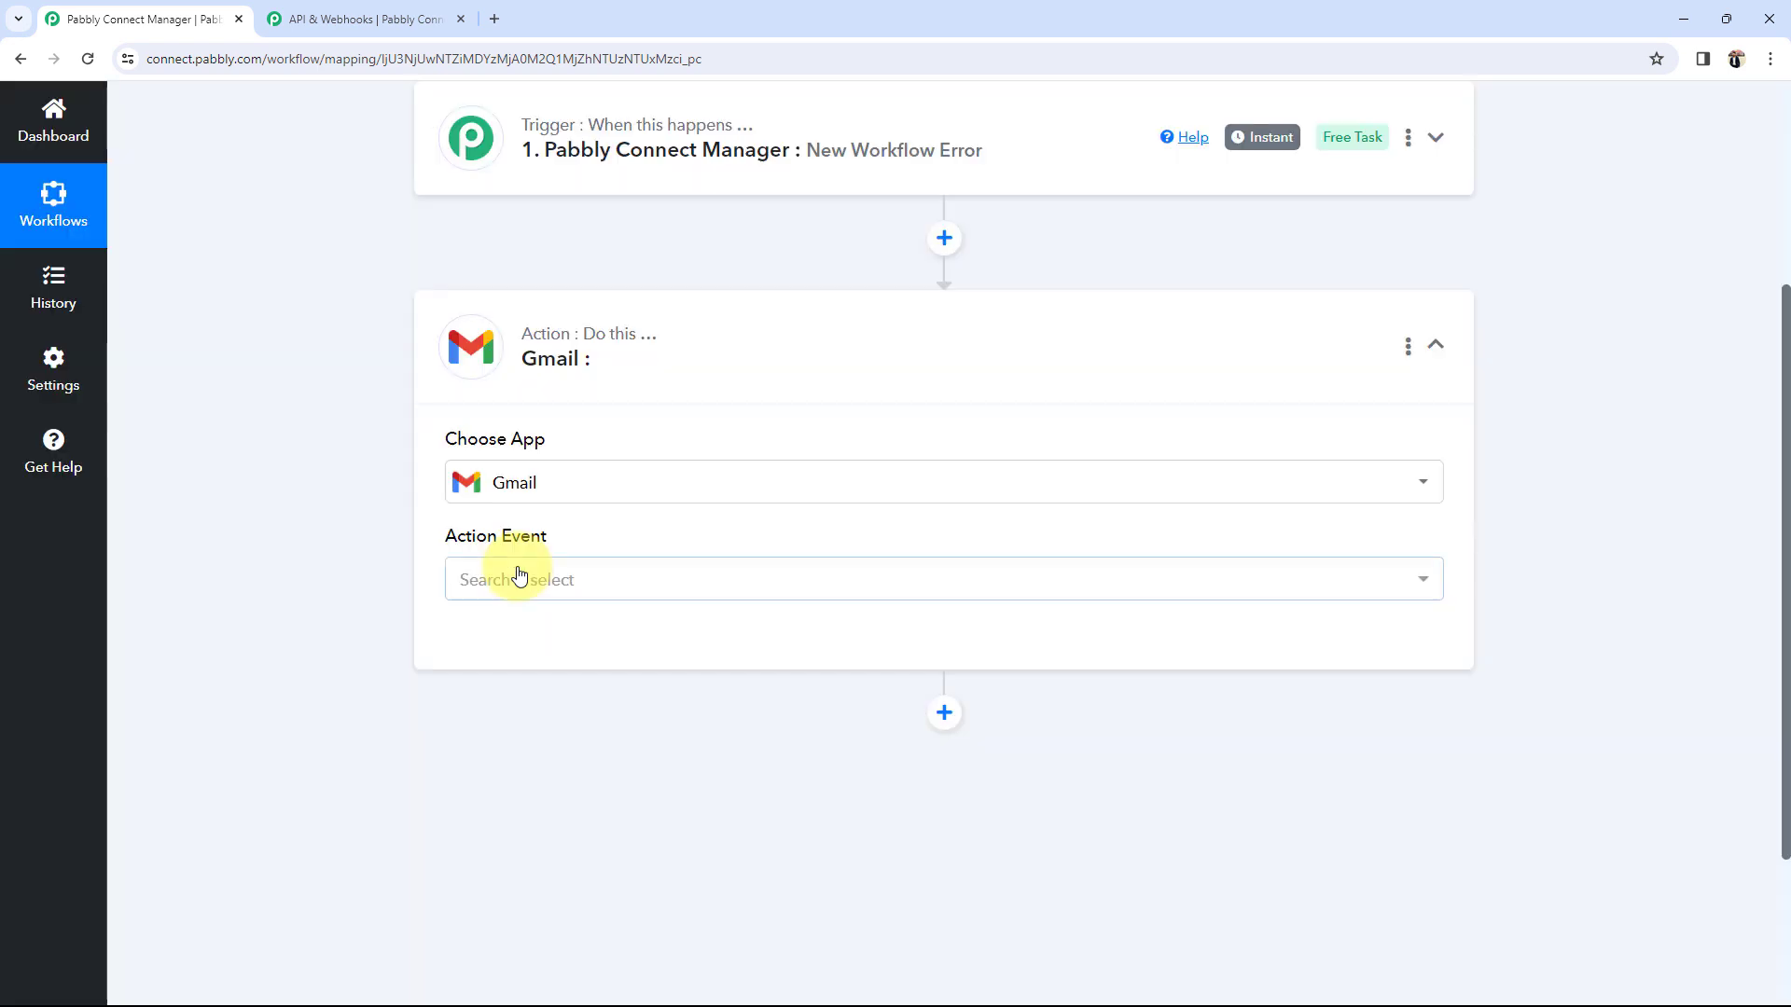
{"action": "left_click", "coordinate": [520, 578]}
{"action": "left_click", "coordinate": [520, 691]}
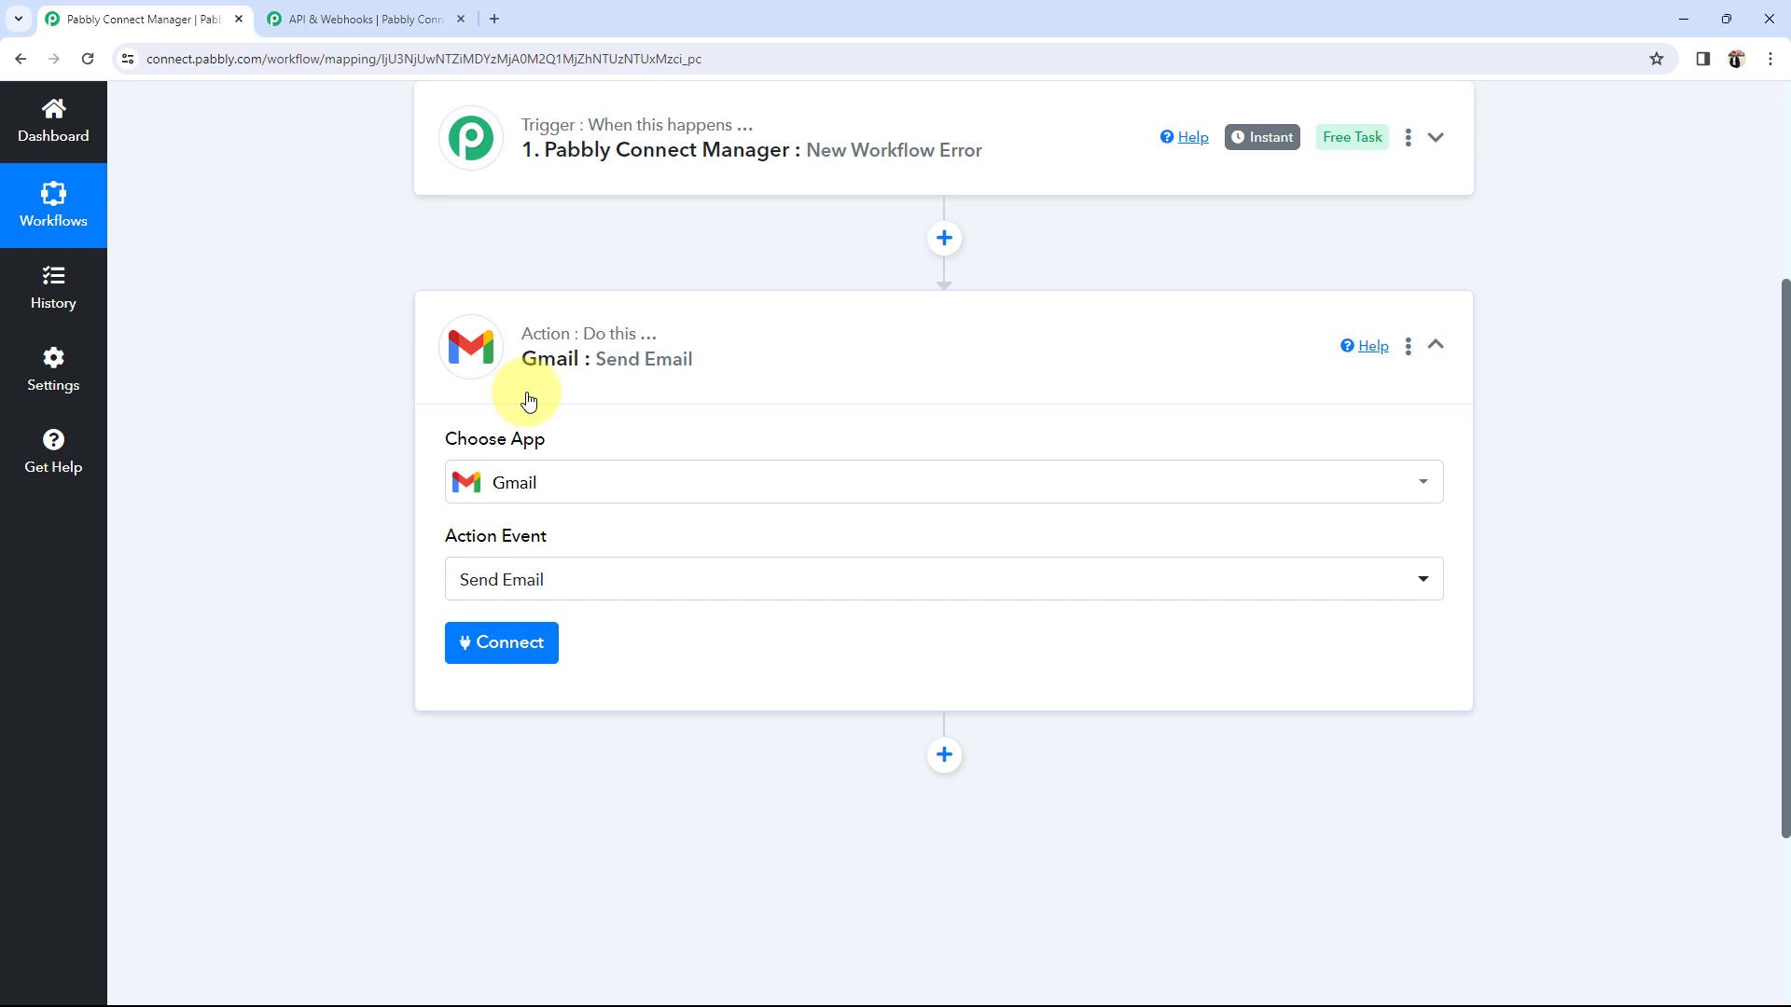
{"action": "left_click", "coordinate": [529, 401]}
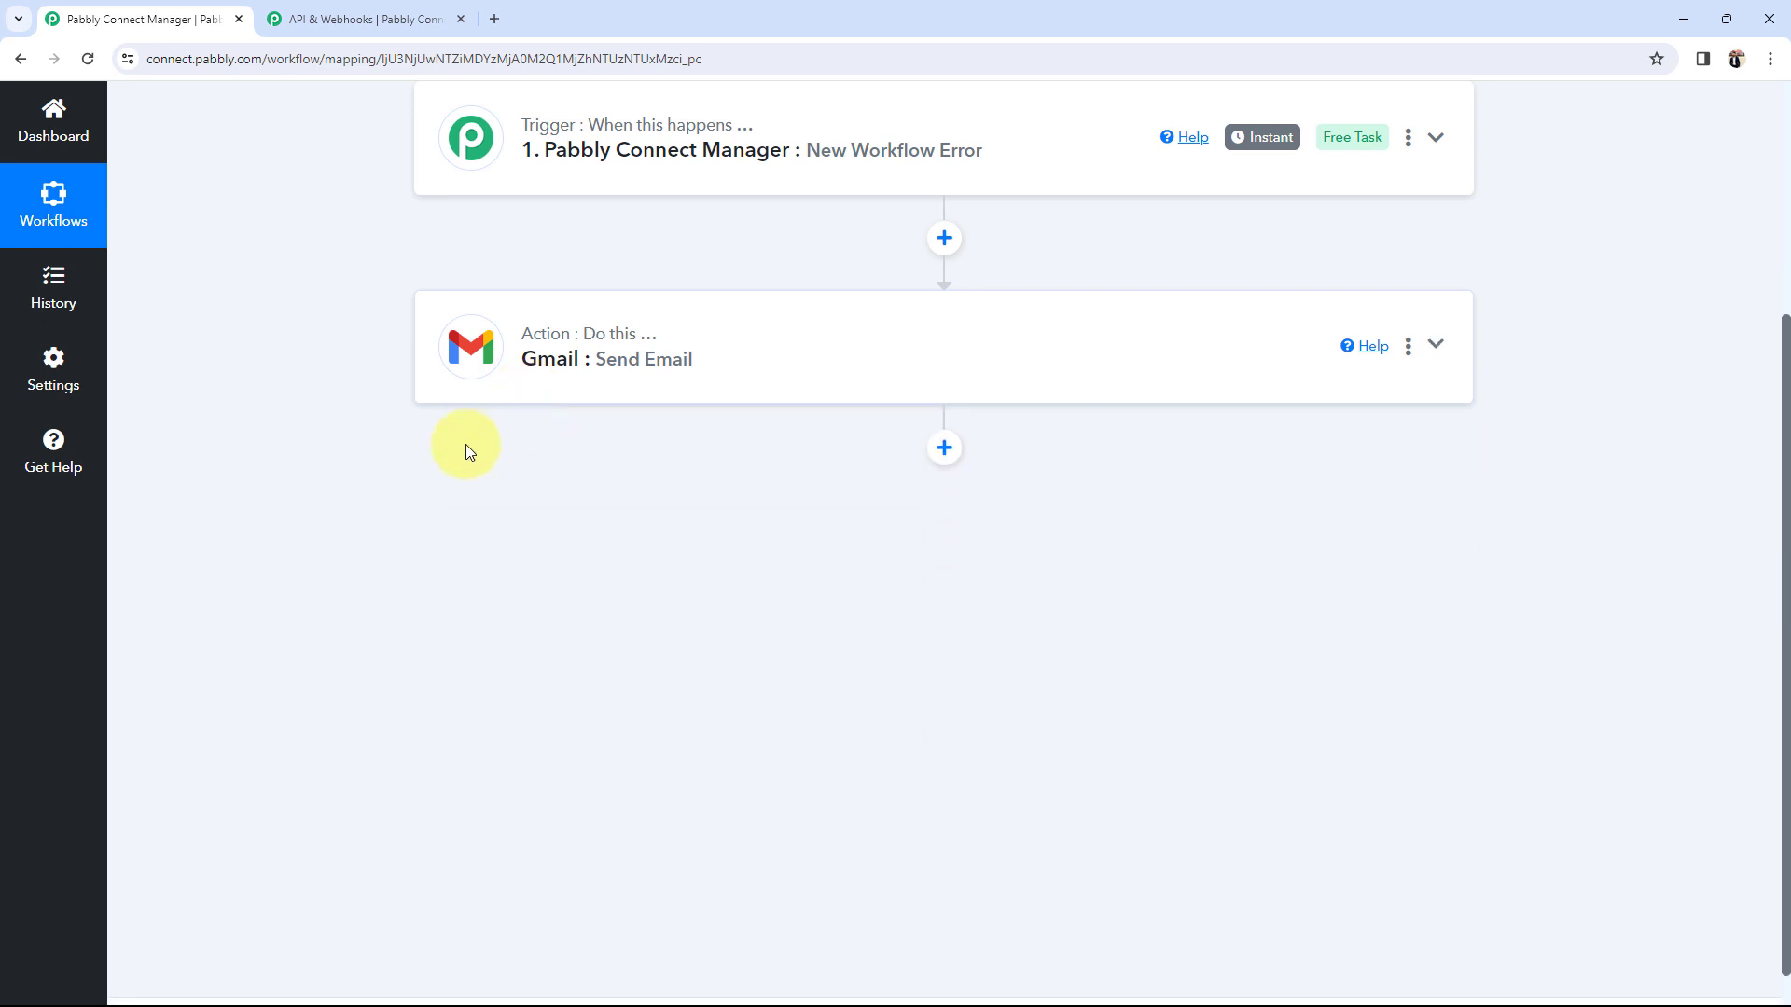
Change the Pabbly Connect Manager trigger event to Task Usage Limit Reached and review its webhook setup instructions
{"action": "scroll", "coordinate": [420, 536], "scroll_direction": "up", "scroll_amount": 4}
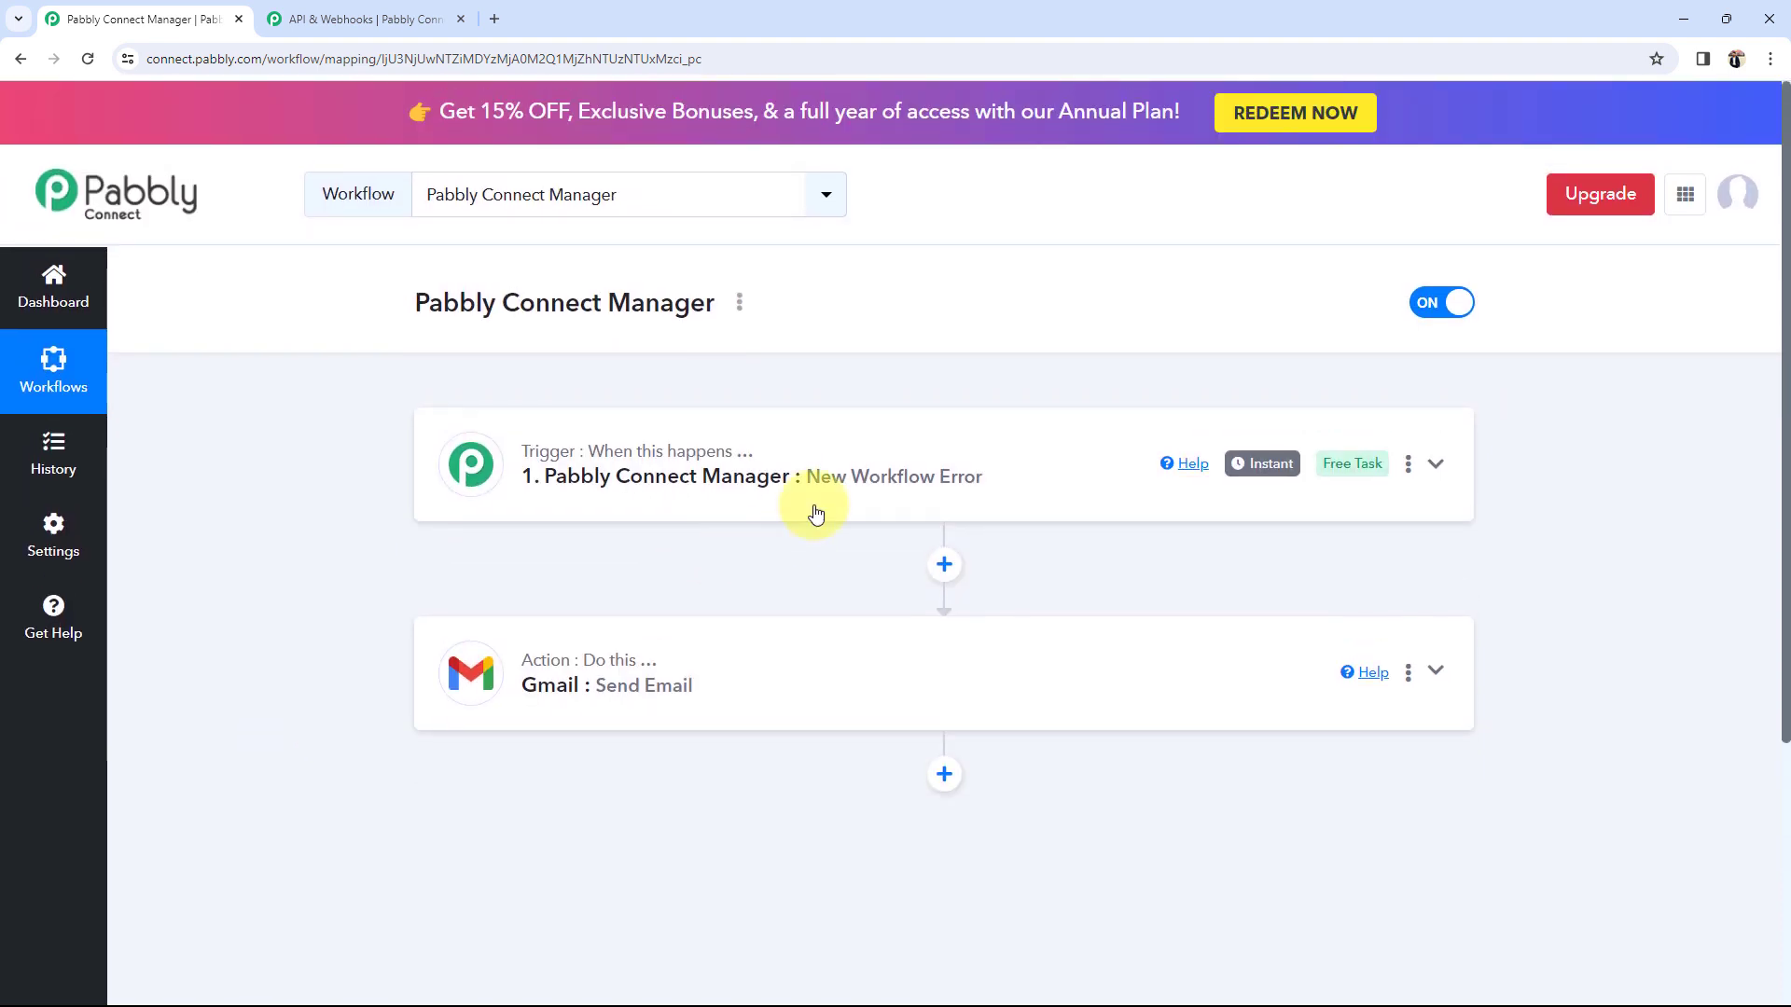
{"action": "left_click", "coordinate": [431, 519]}
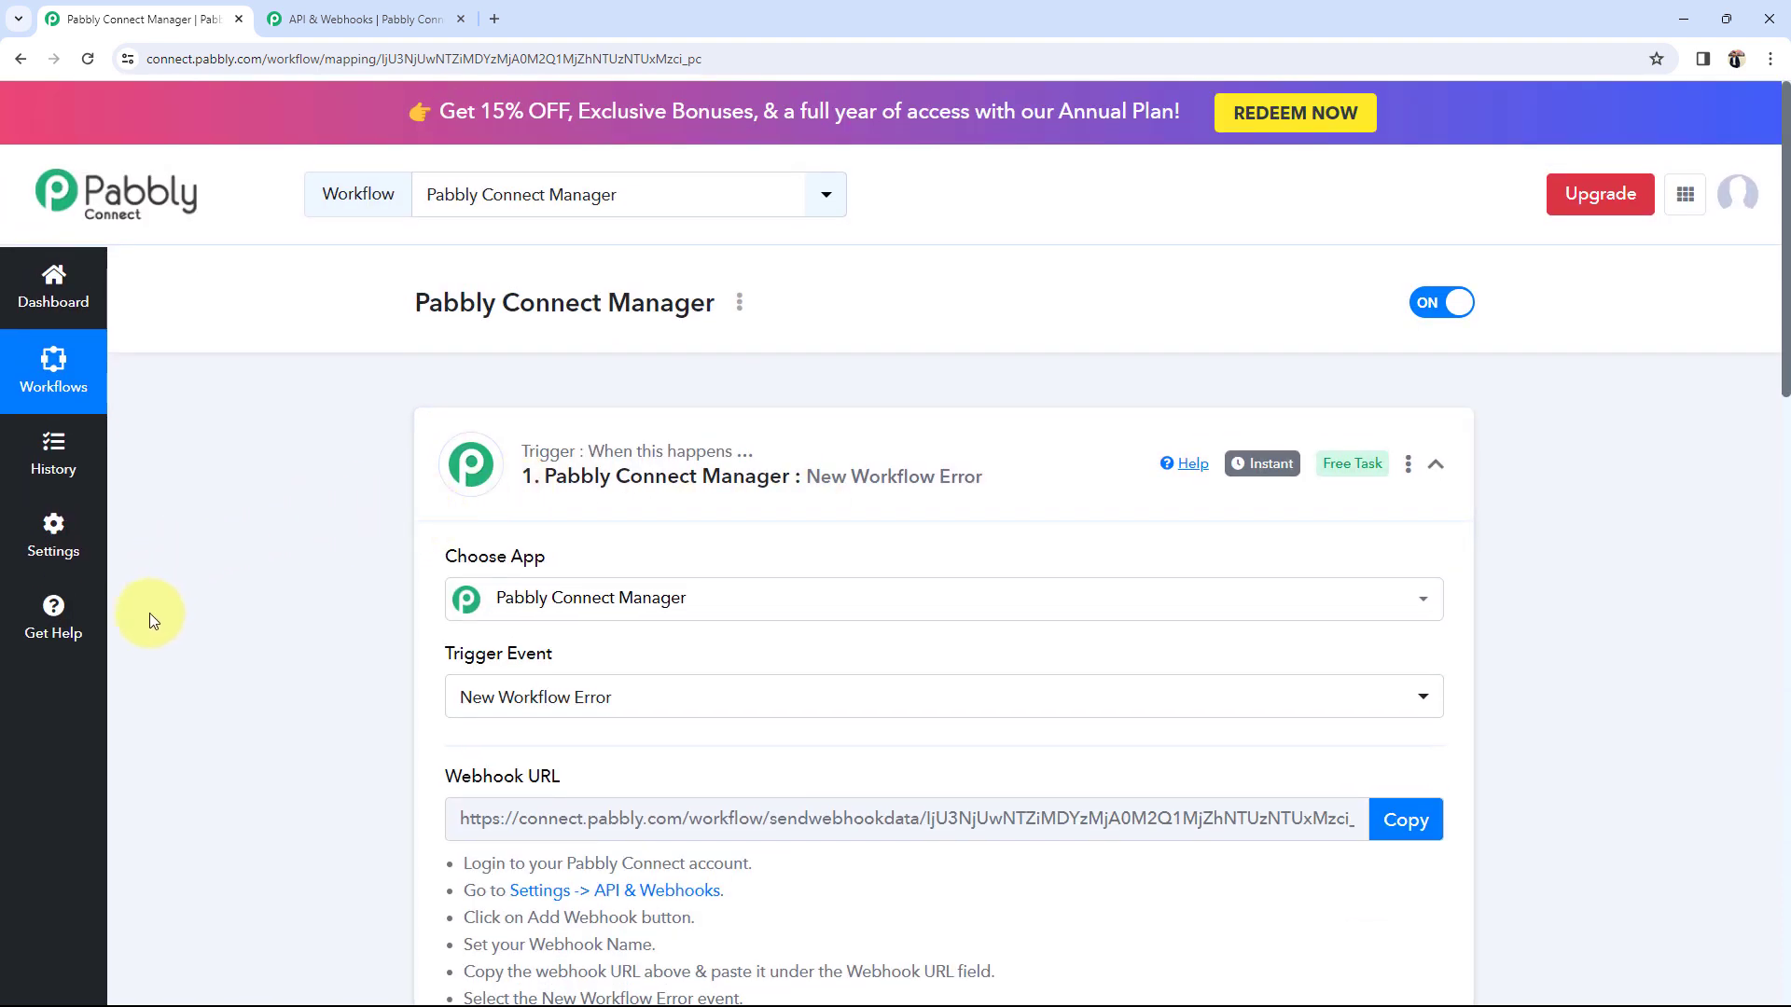
{"action": "scroll", "coordinate": [149, 613], "scroll_direction": "down", "scroll_amount": 2}
{"action": "left_click", "coordinate": [492, 511]}
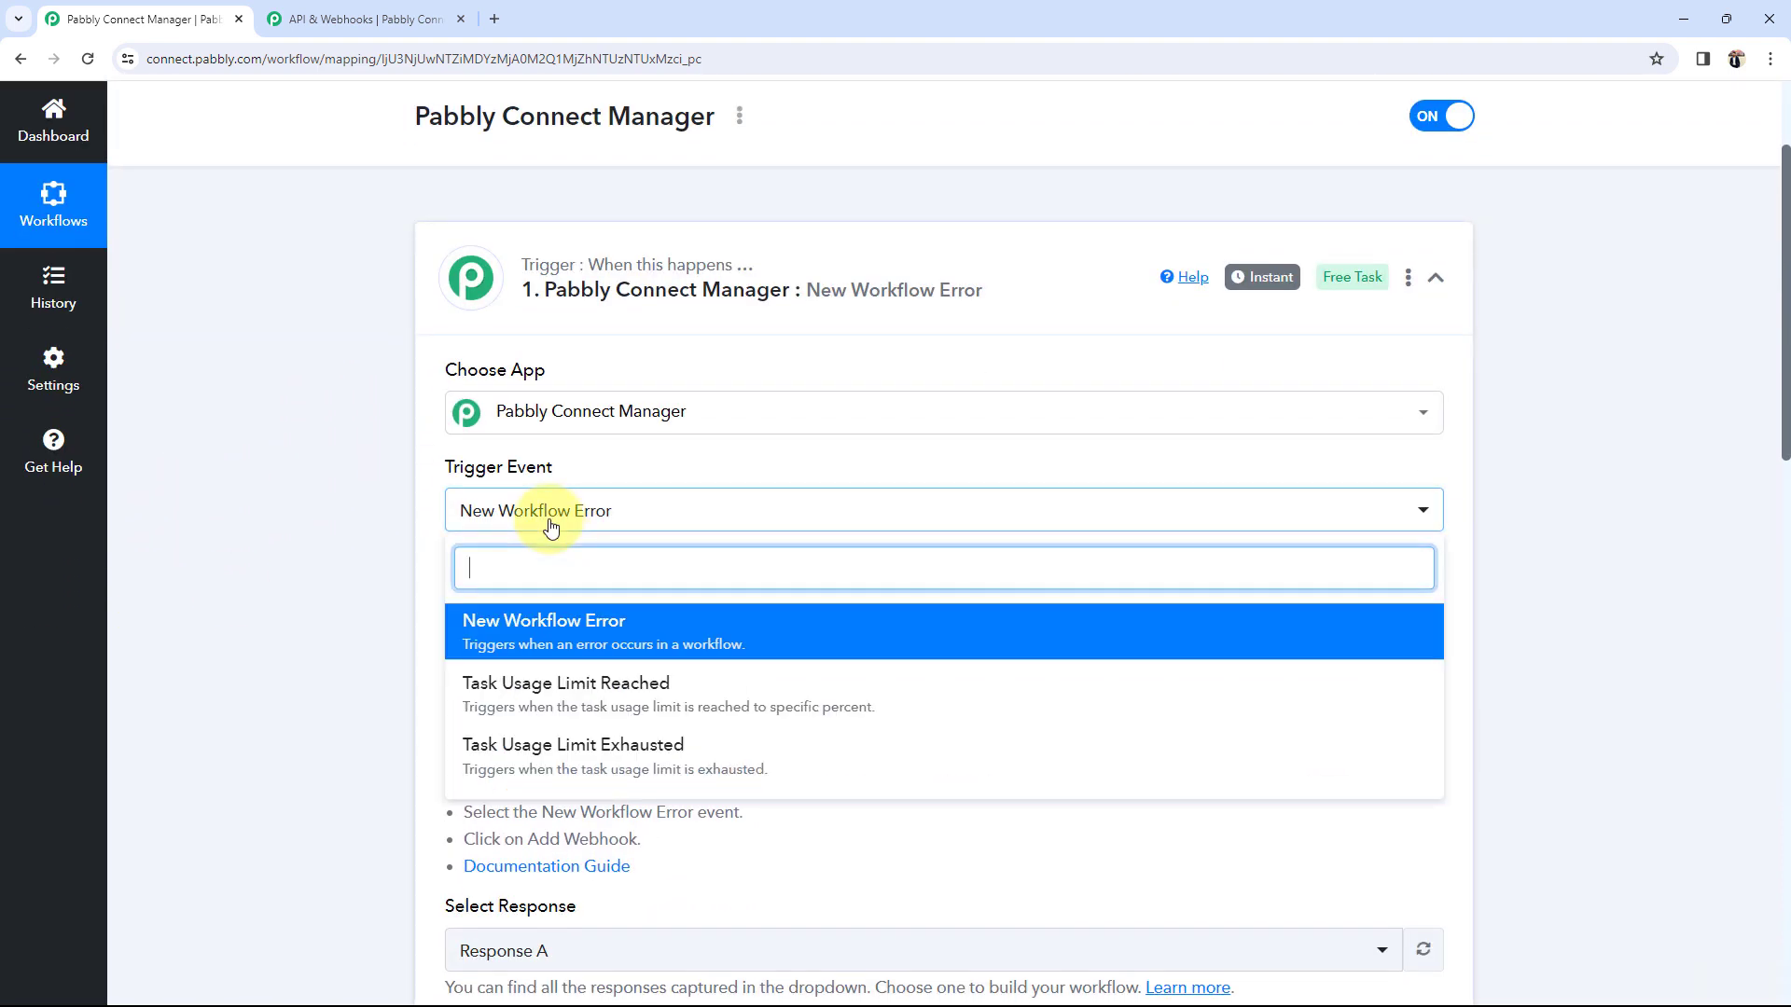
{"action": "left_click", "coordinate": [581, 714]}
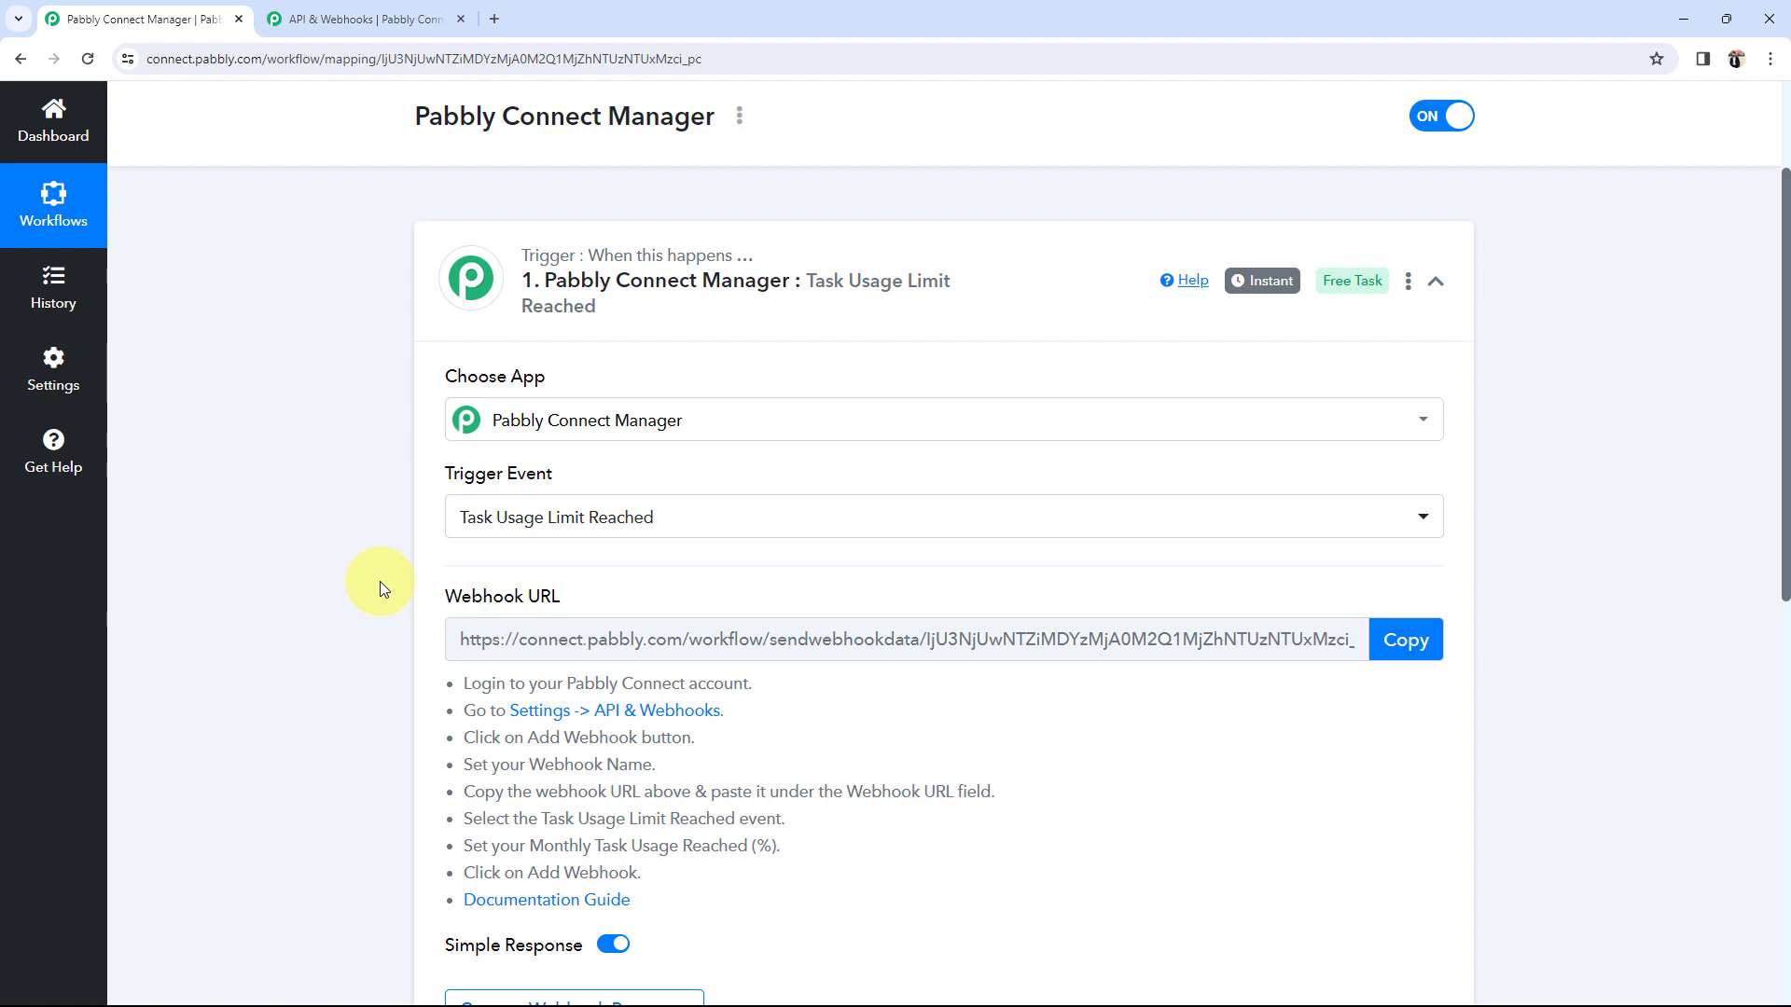
{"action": "scroll", "coordinate": [379, 580], "scroll_direction": "down", "scroll_amount": 3}
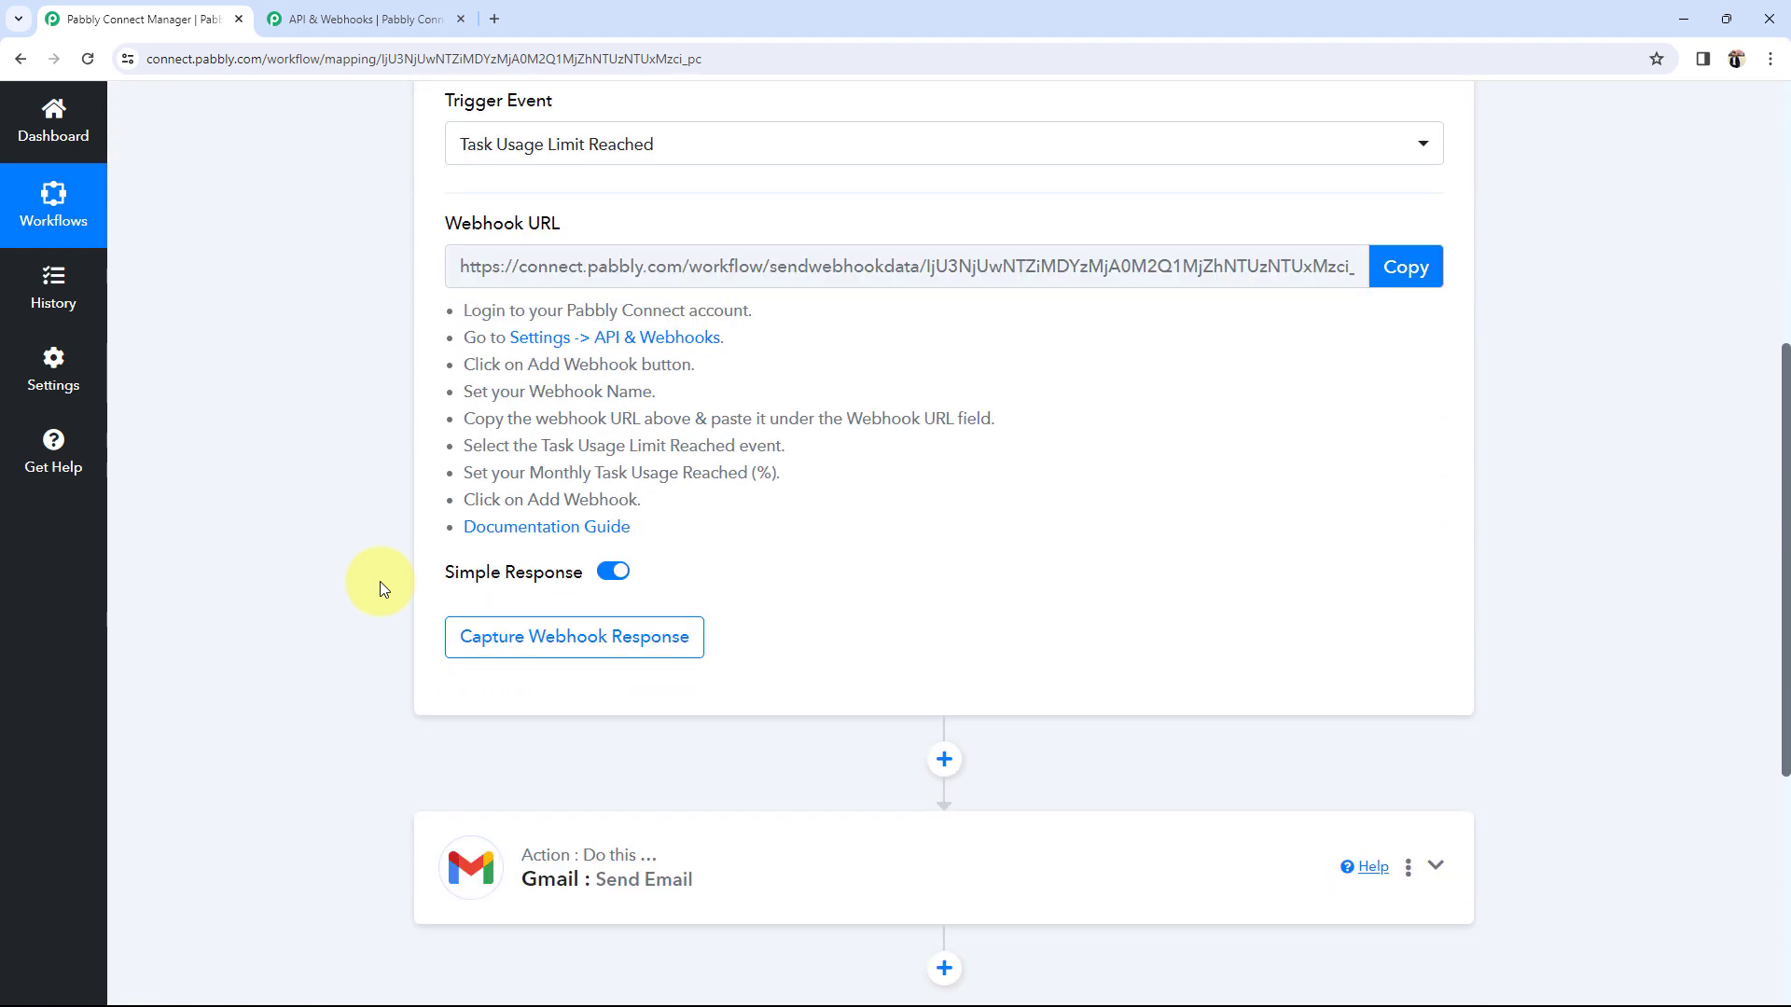
{"action": "scroll", "coordinate": [321, 709], "scroll_direction": "up", "scroll_amount": 5}
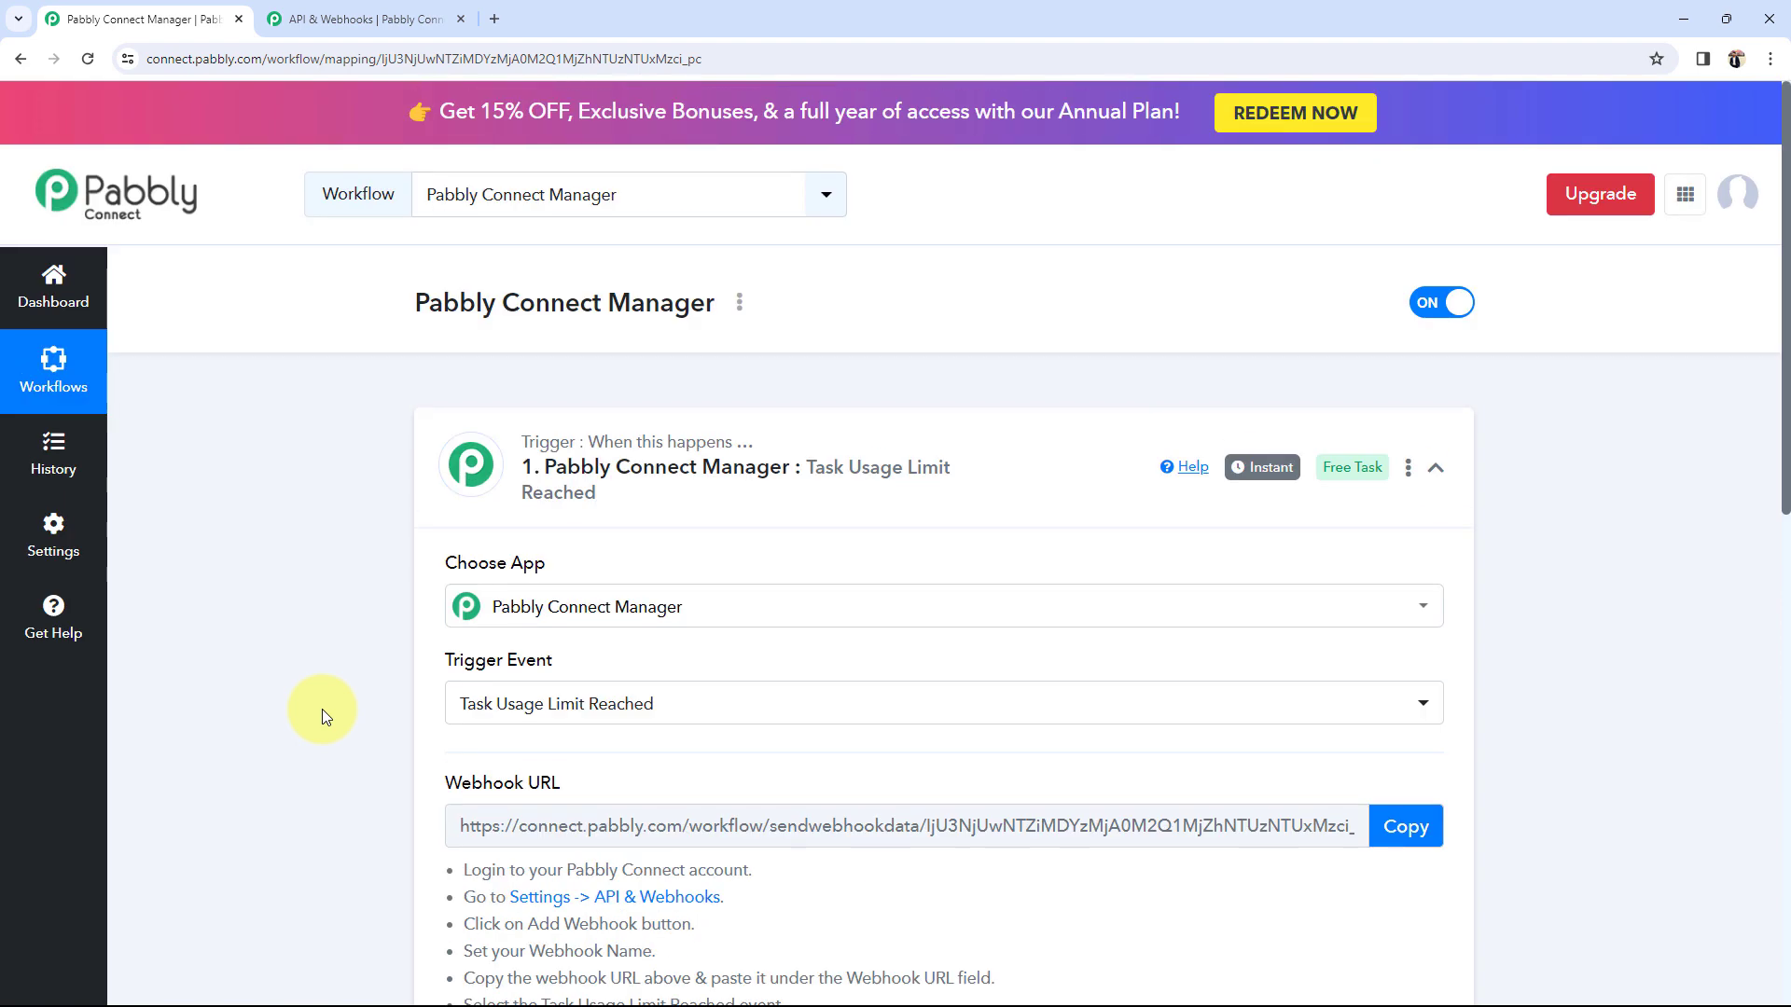
Update the Test webhook to the Task Usage Limit Reached event at 75% monthly task usage, and collapse the trigger back in the workflow
{"action": "left_click", "coordinate": [327, 19]}
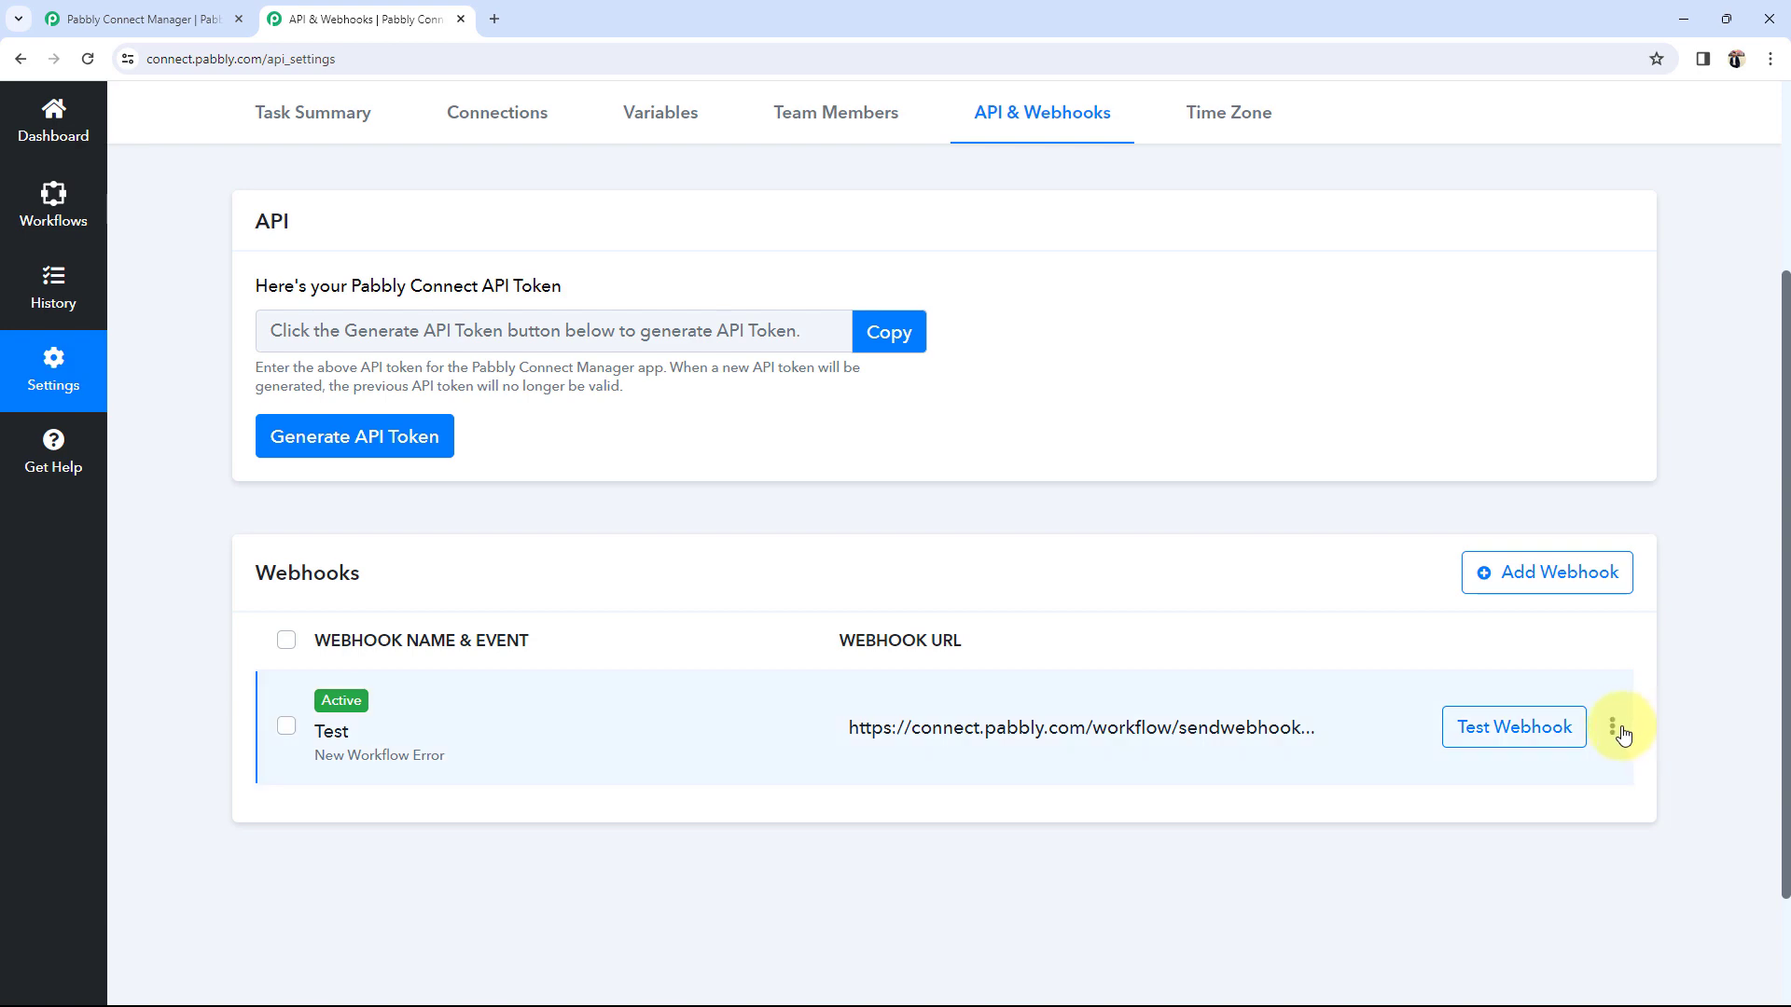
{"action": "left_click", "coordinate": [1613, 728]}
{"action": "left_click", "coordinate": [1472, 650]}
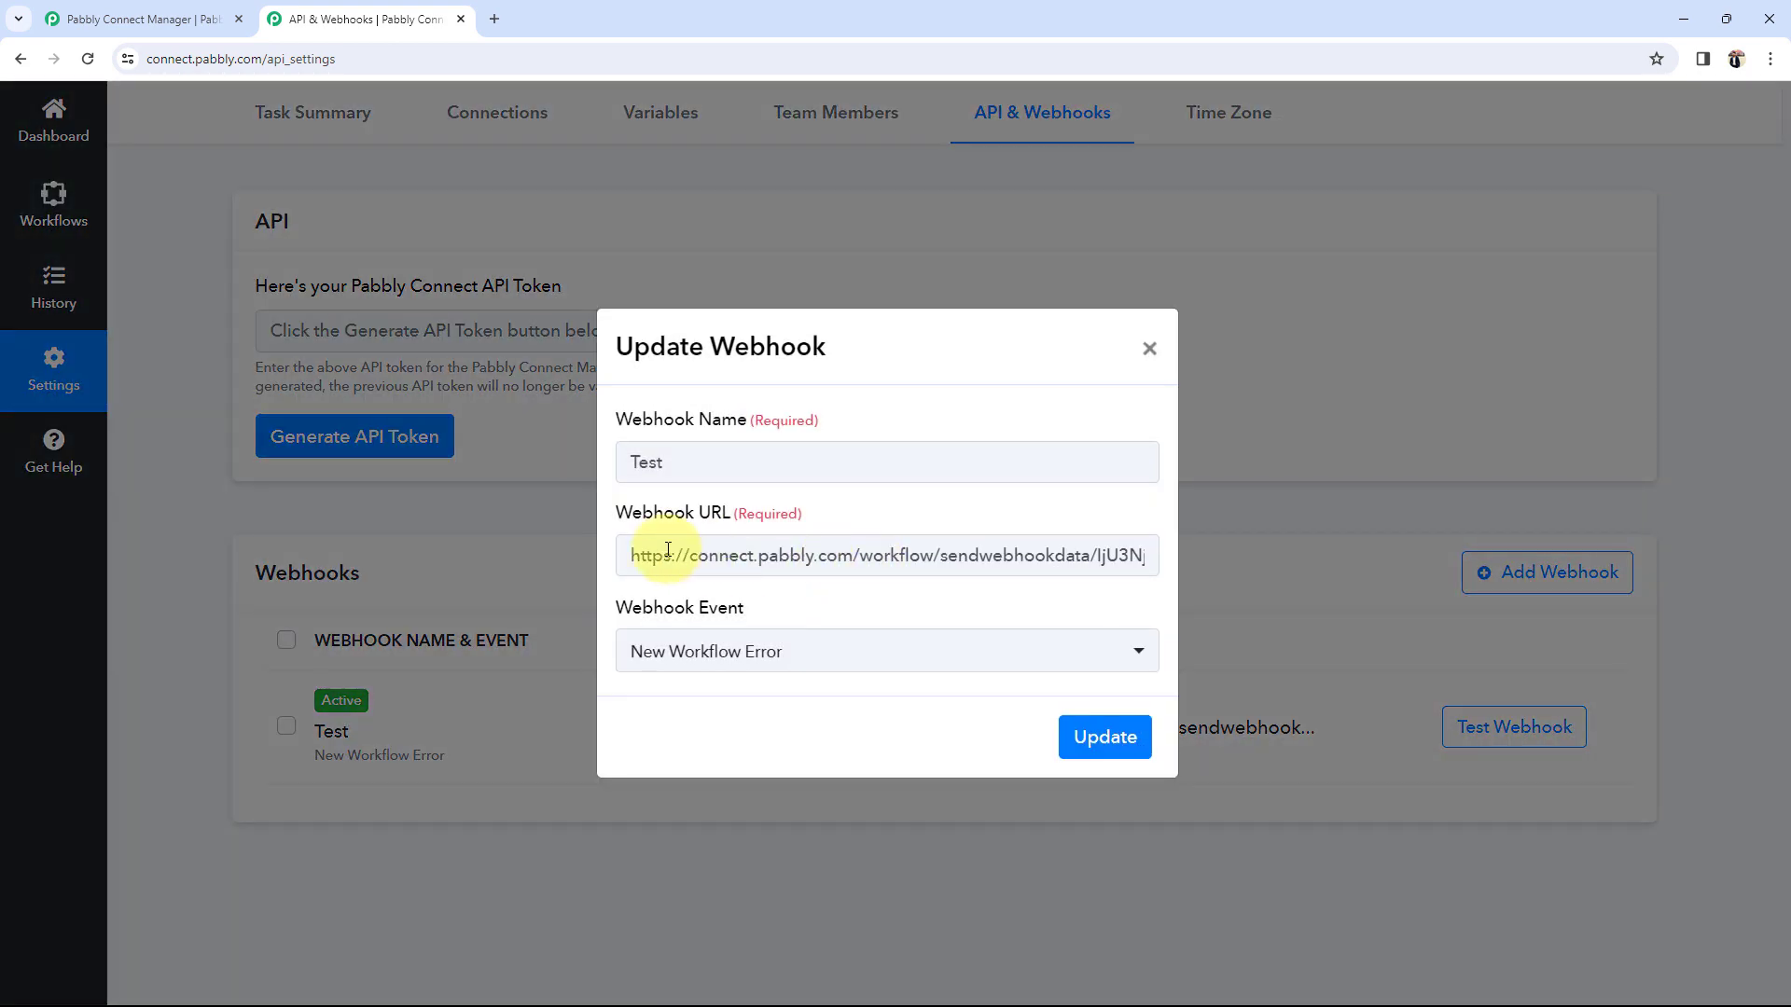
{"action": "left_click", "coordinate": [763, 644]}
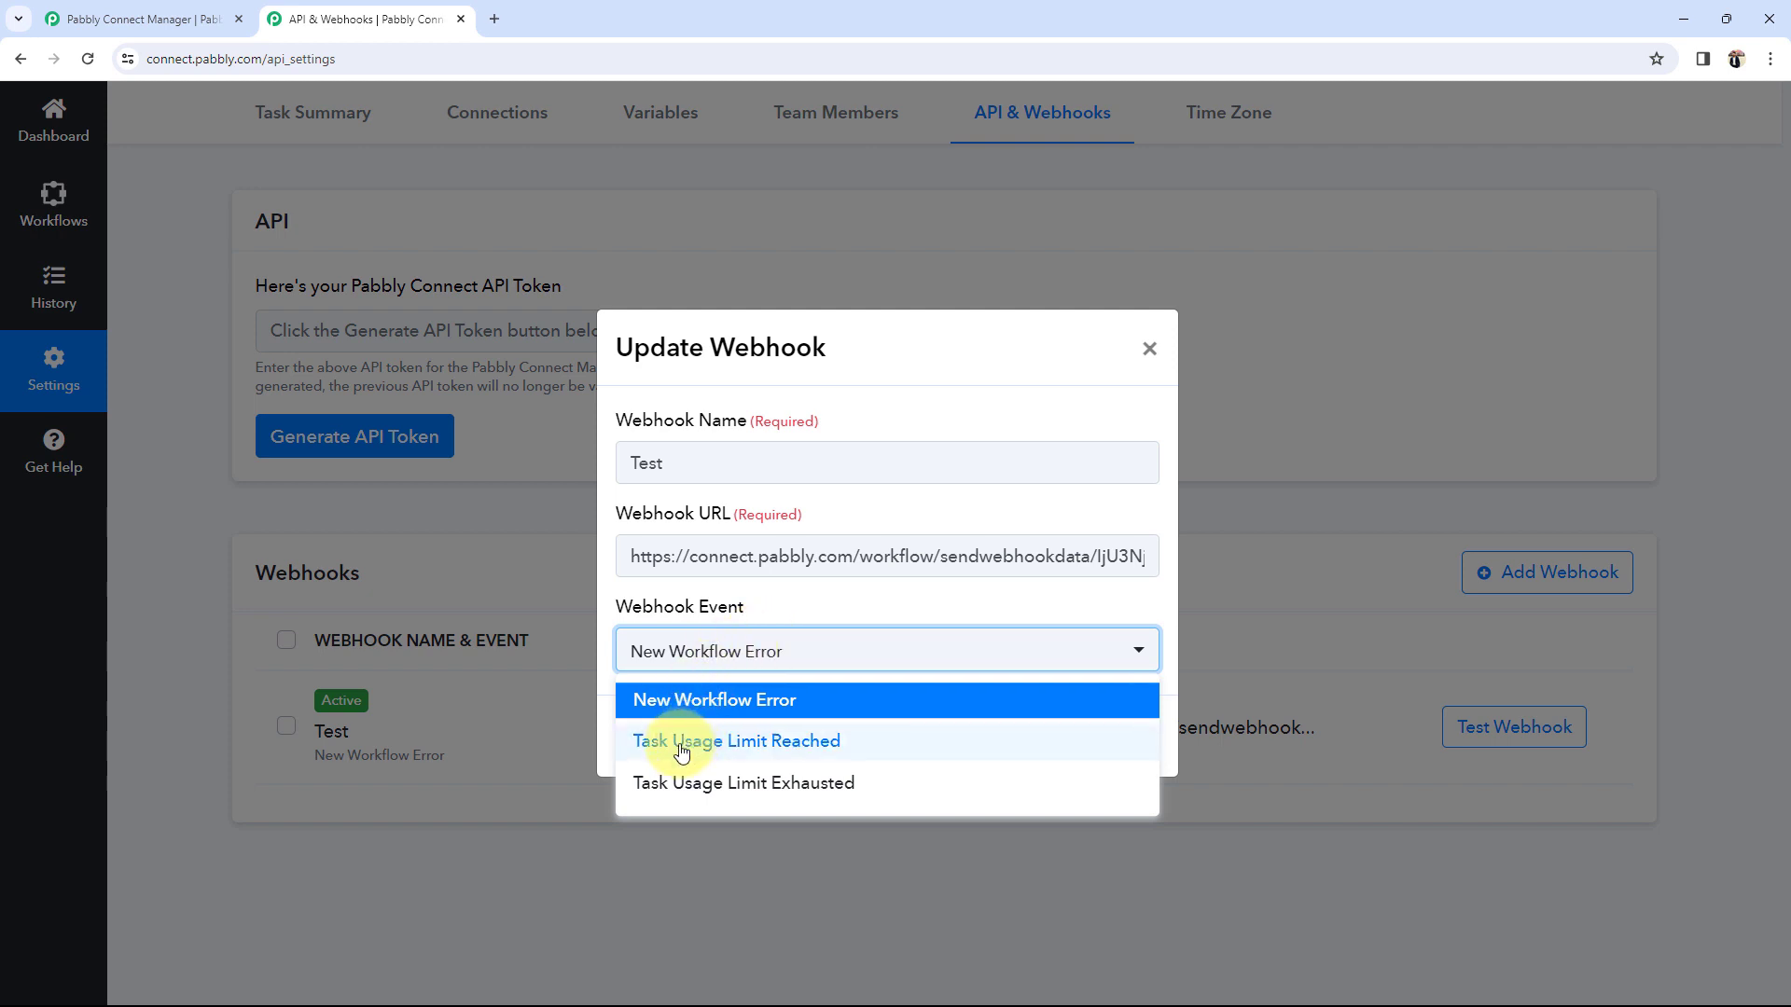
{"action": "left_click", "coordinate": [768, 746]}
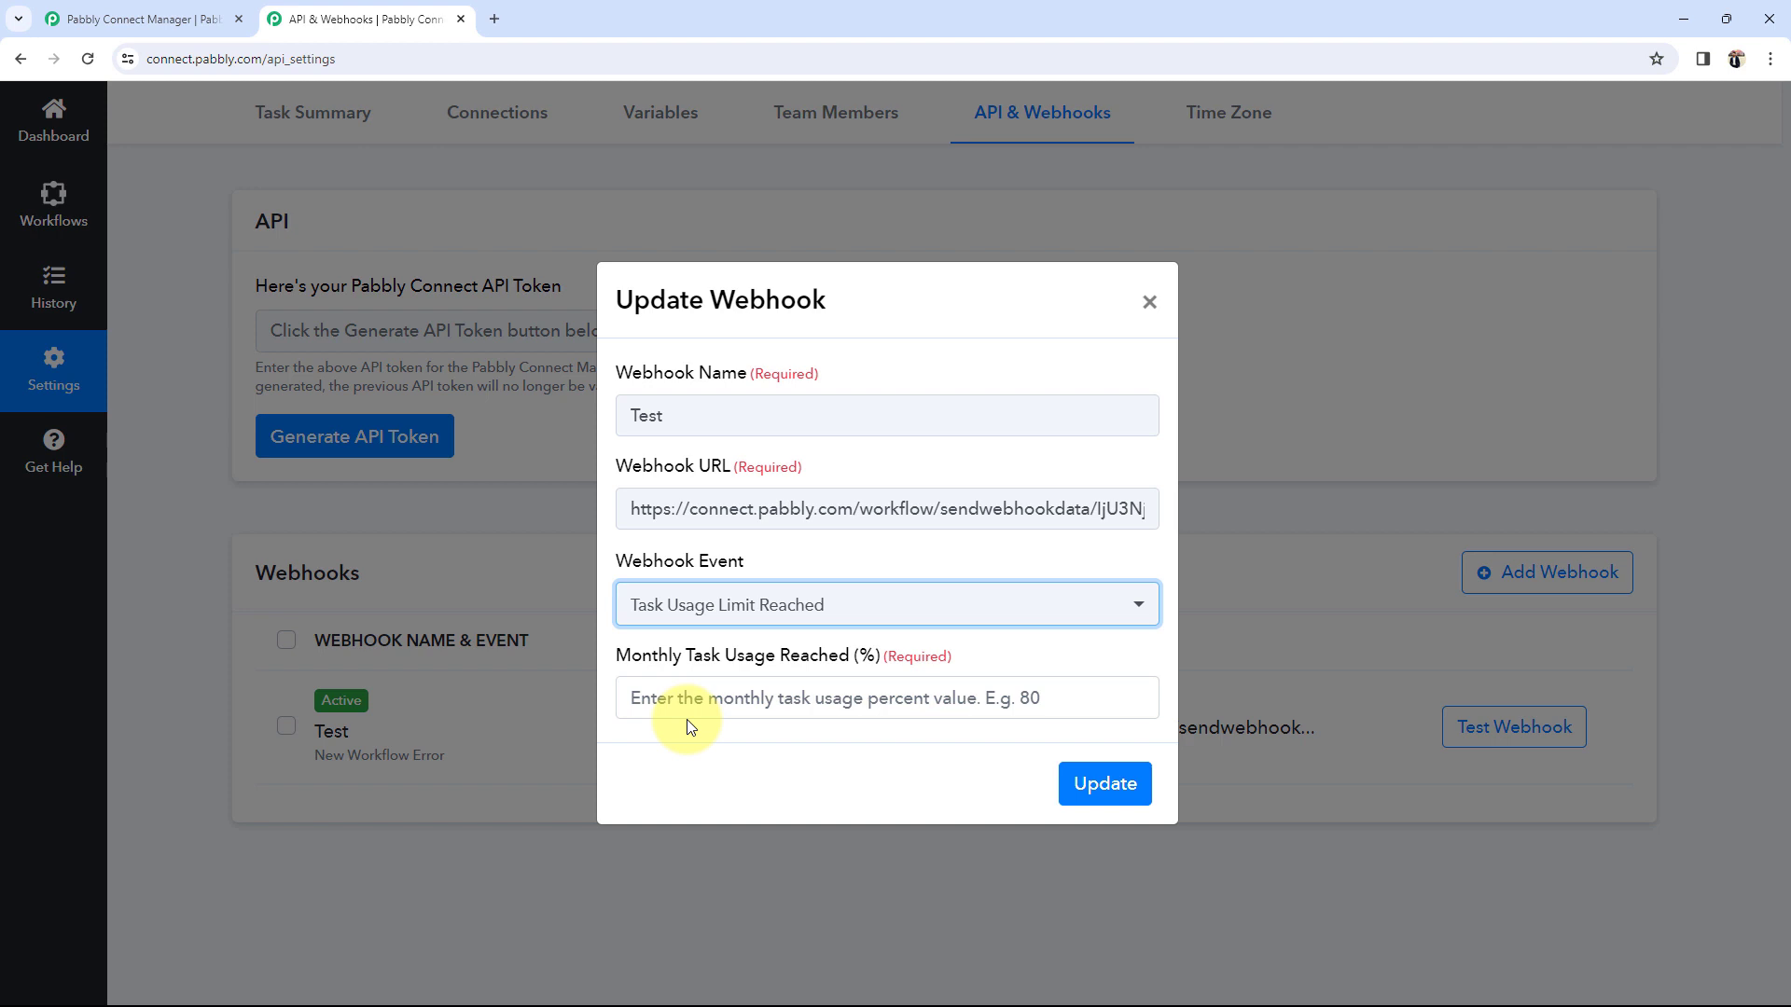
{"action": "left_click", "coordinate": [743, 688]}
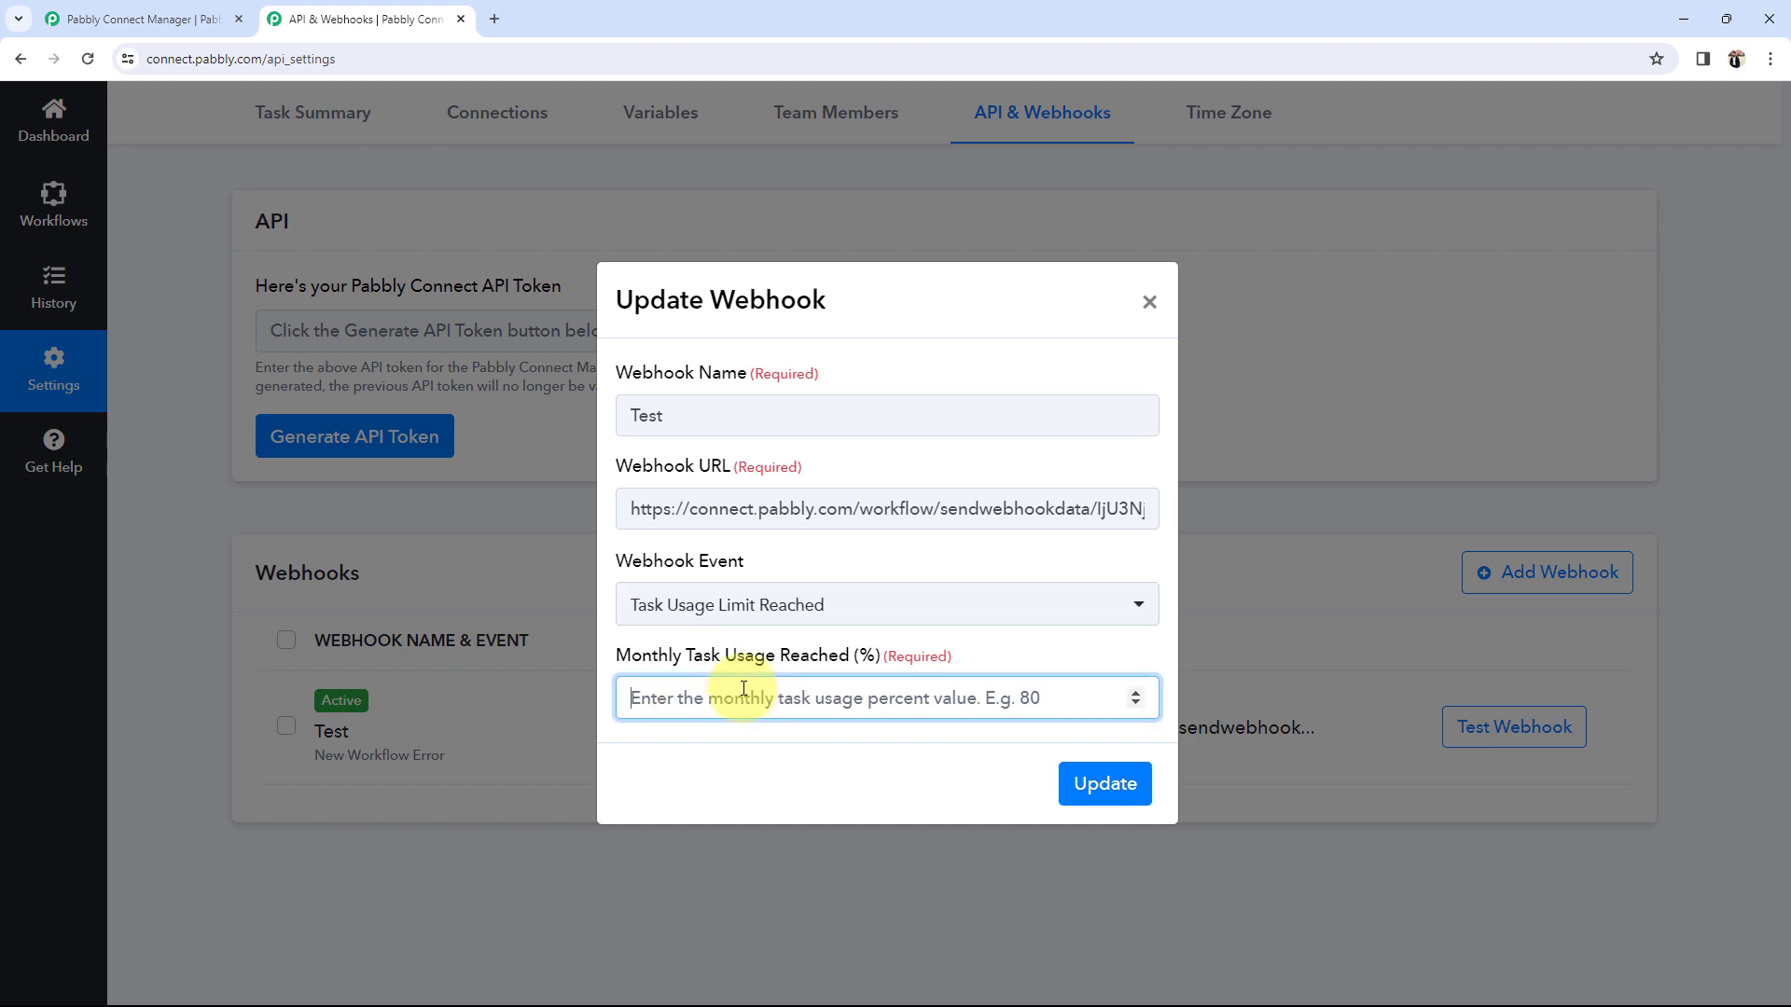
{"action": "type", "text": "75"}
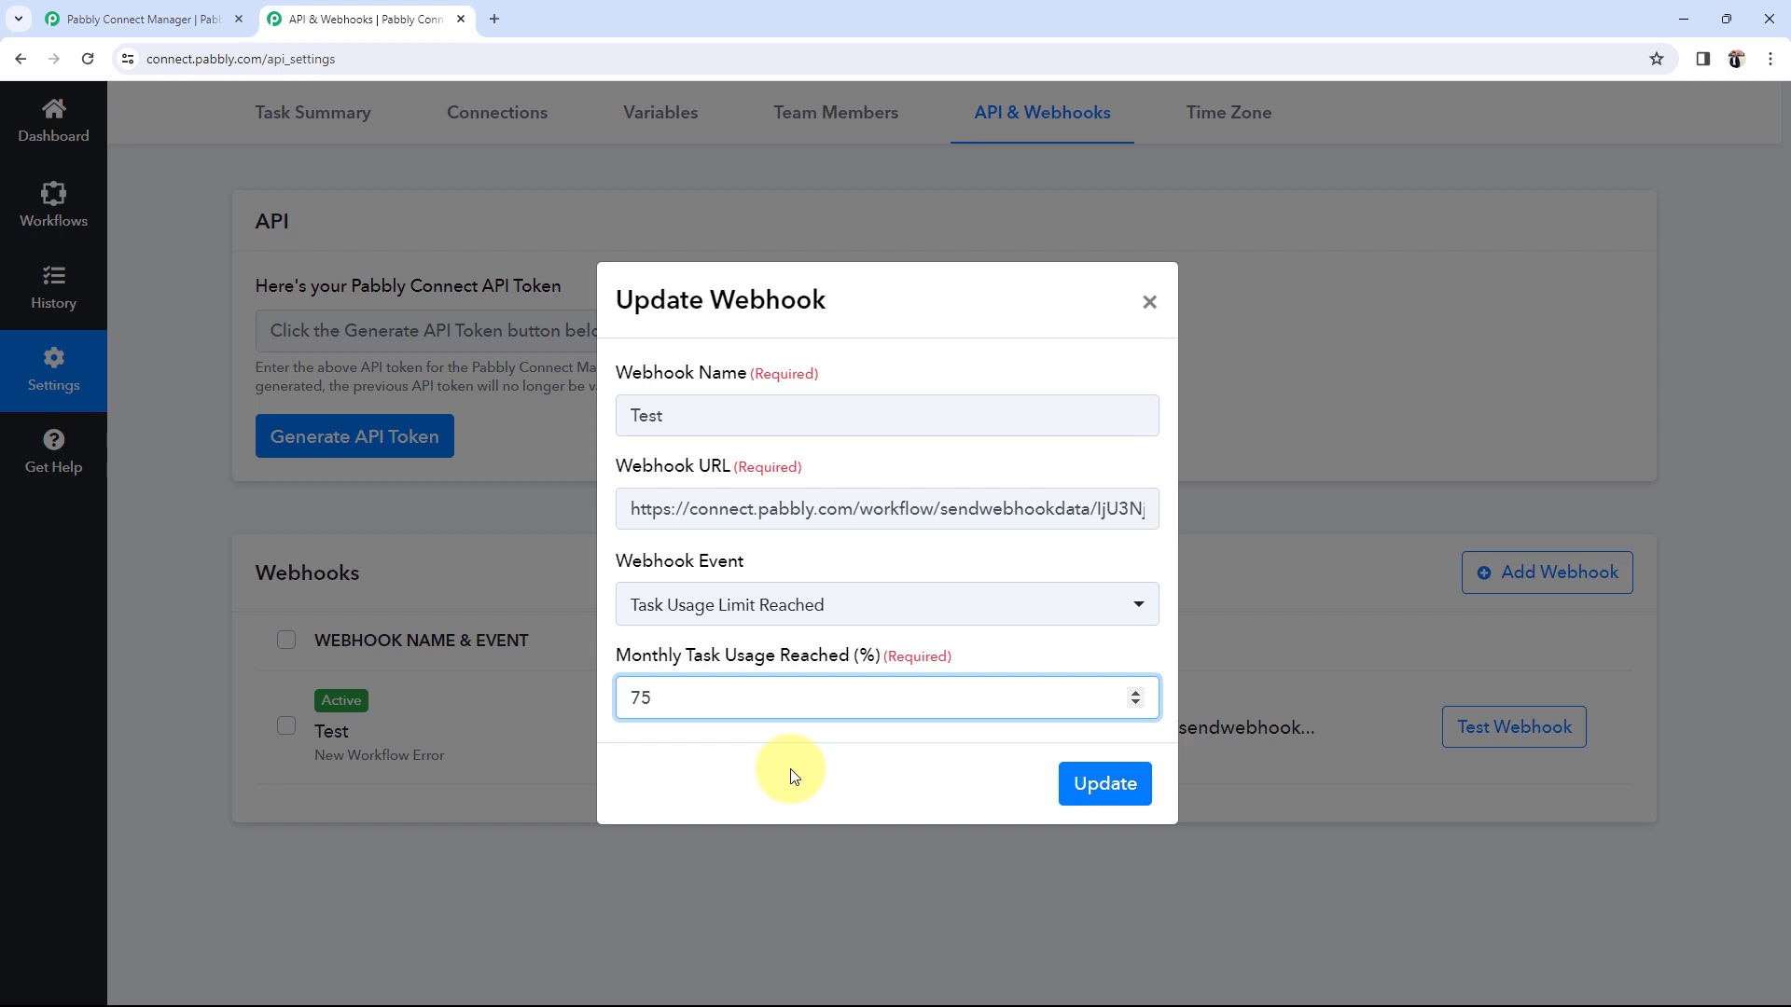
{"action": "left_click", "coordinate": [1082, 782]}
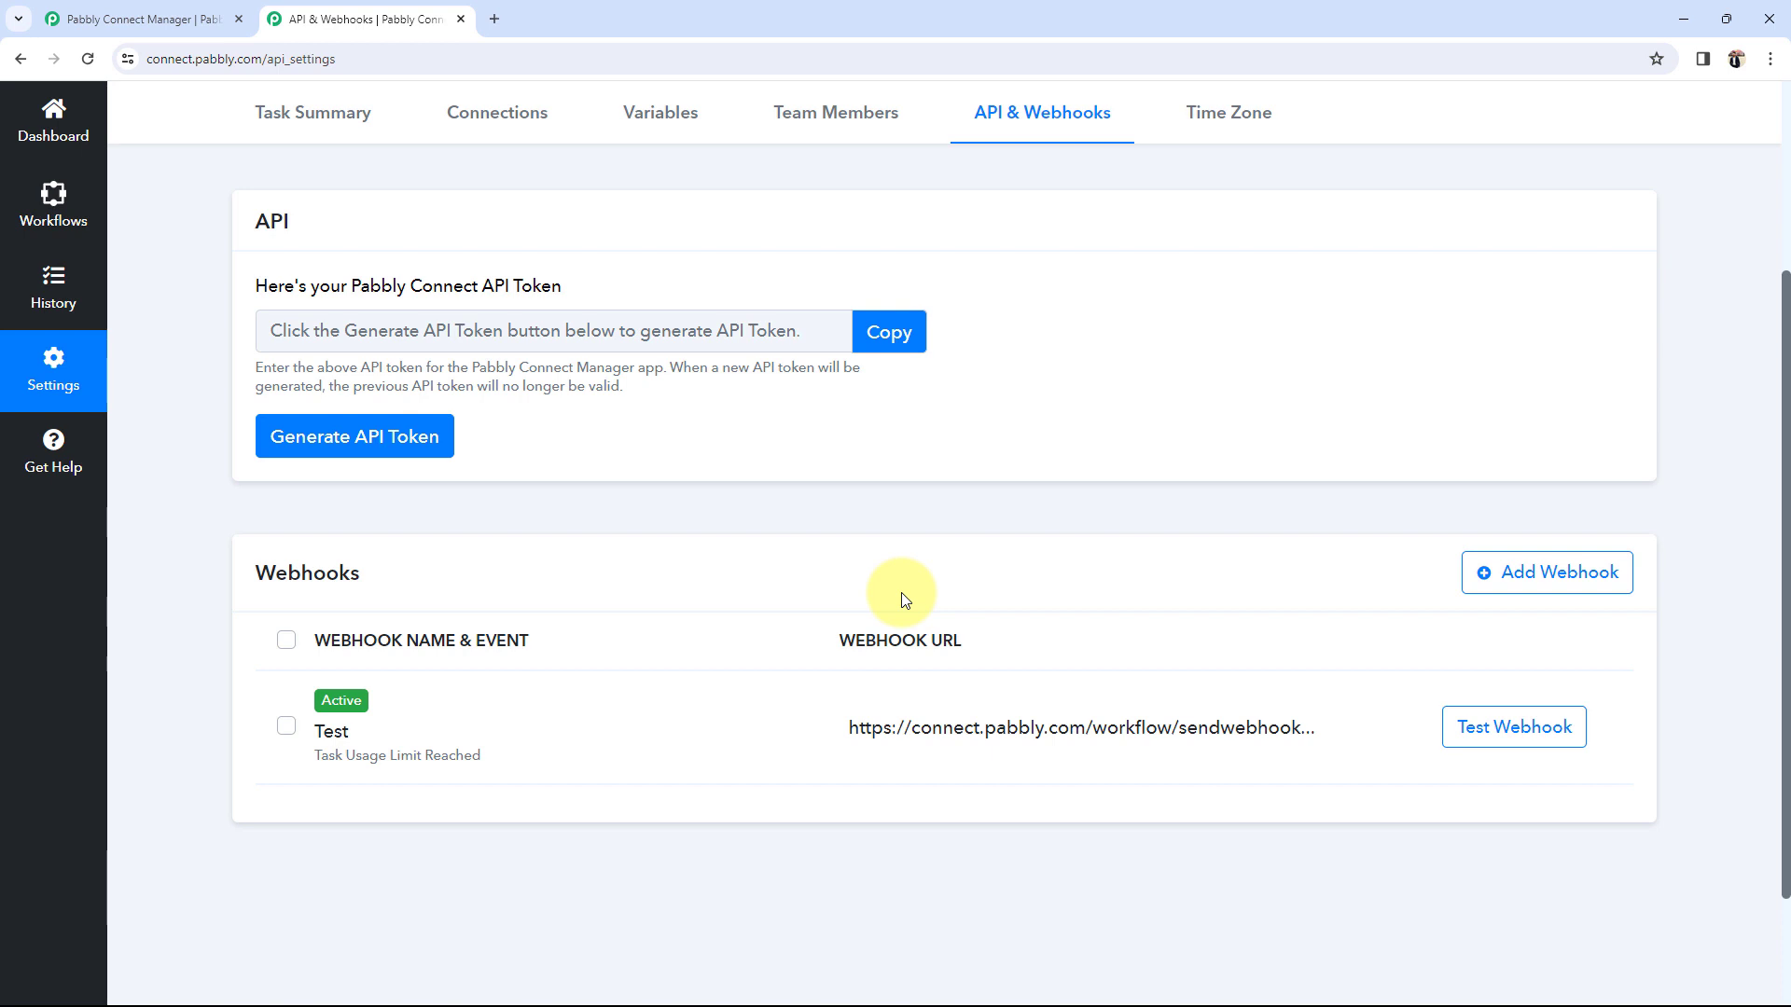
{"action": "left_click", "coordinate": [149, 17]}
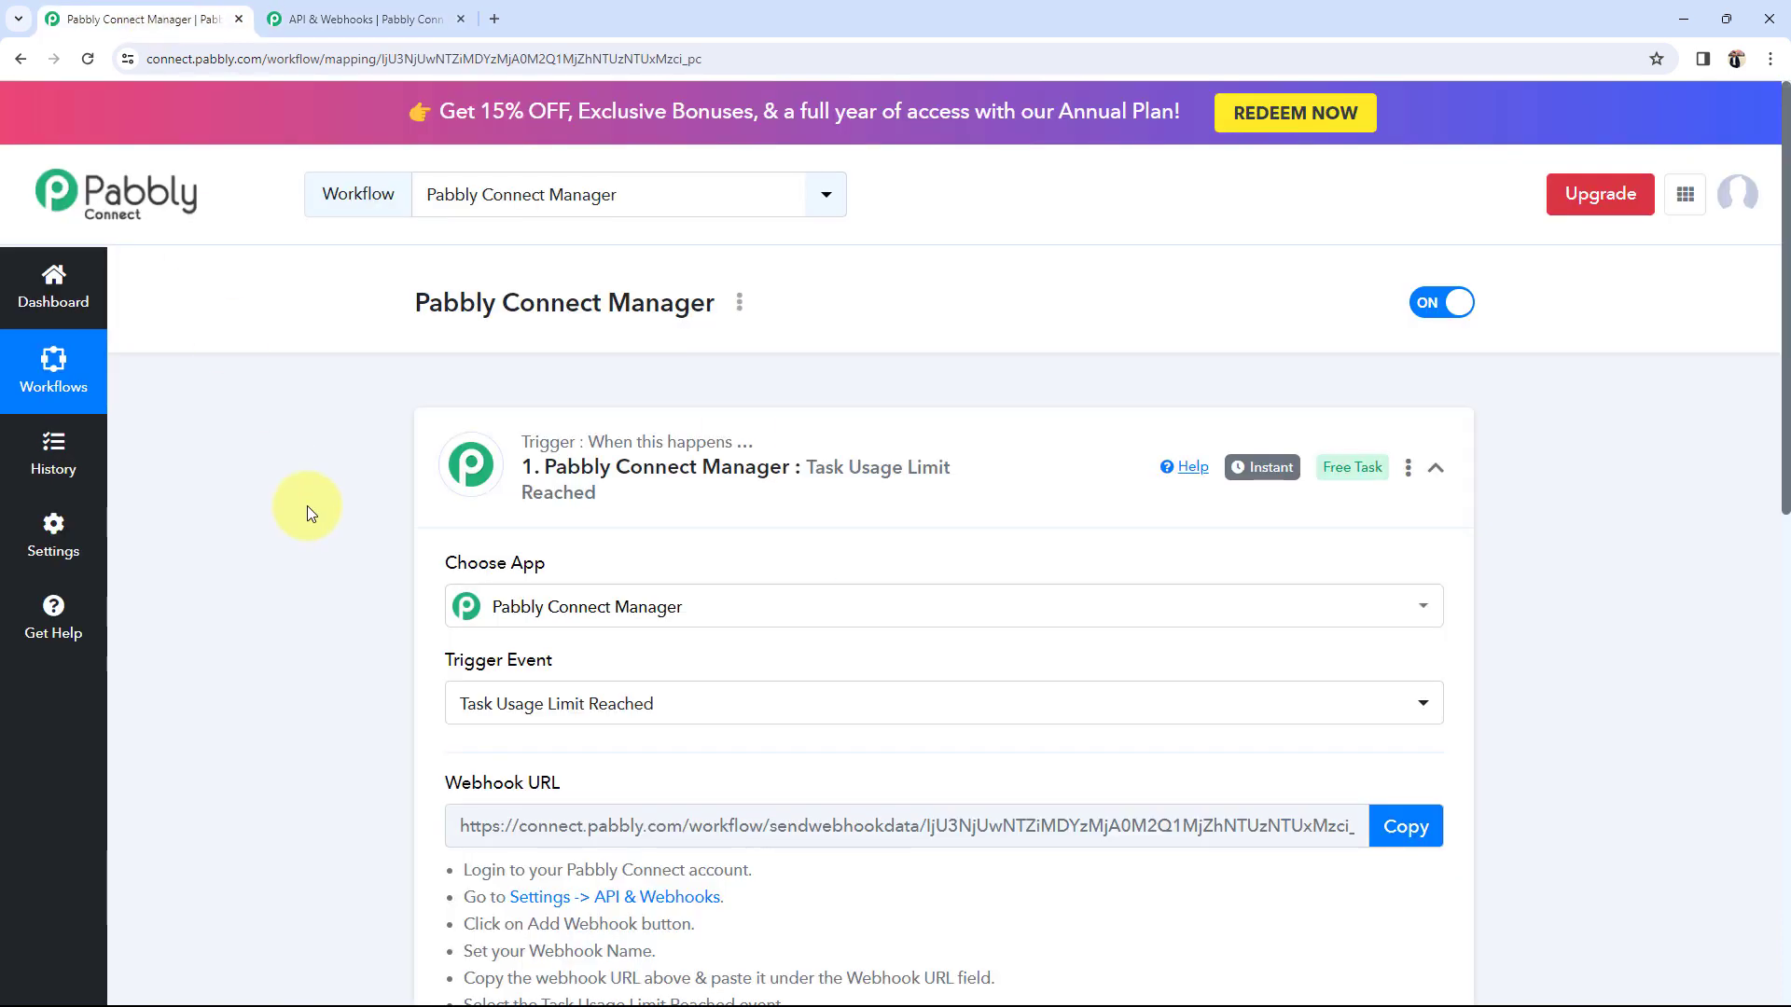
{"action": "left_click", "coordinate": [809, 520]}
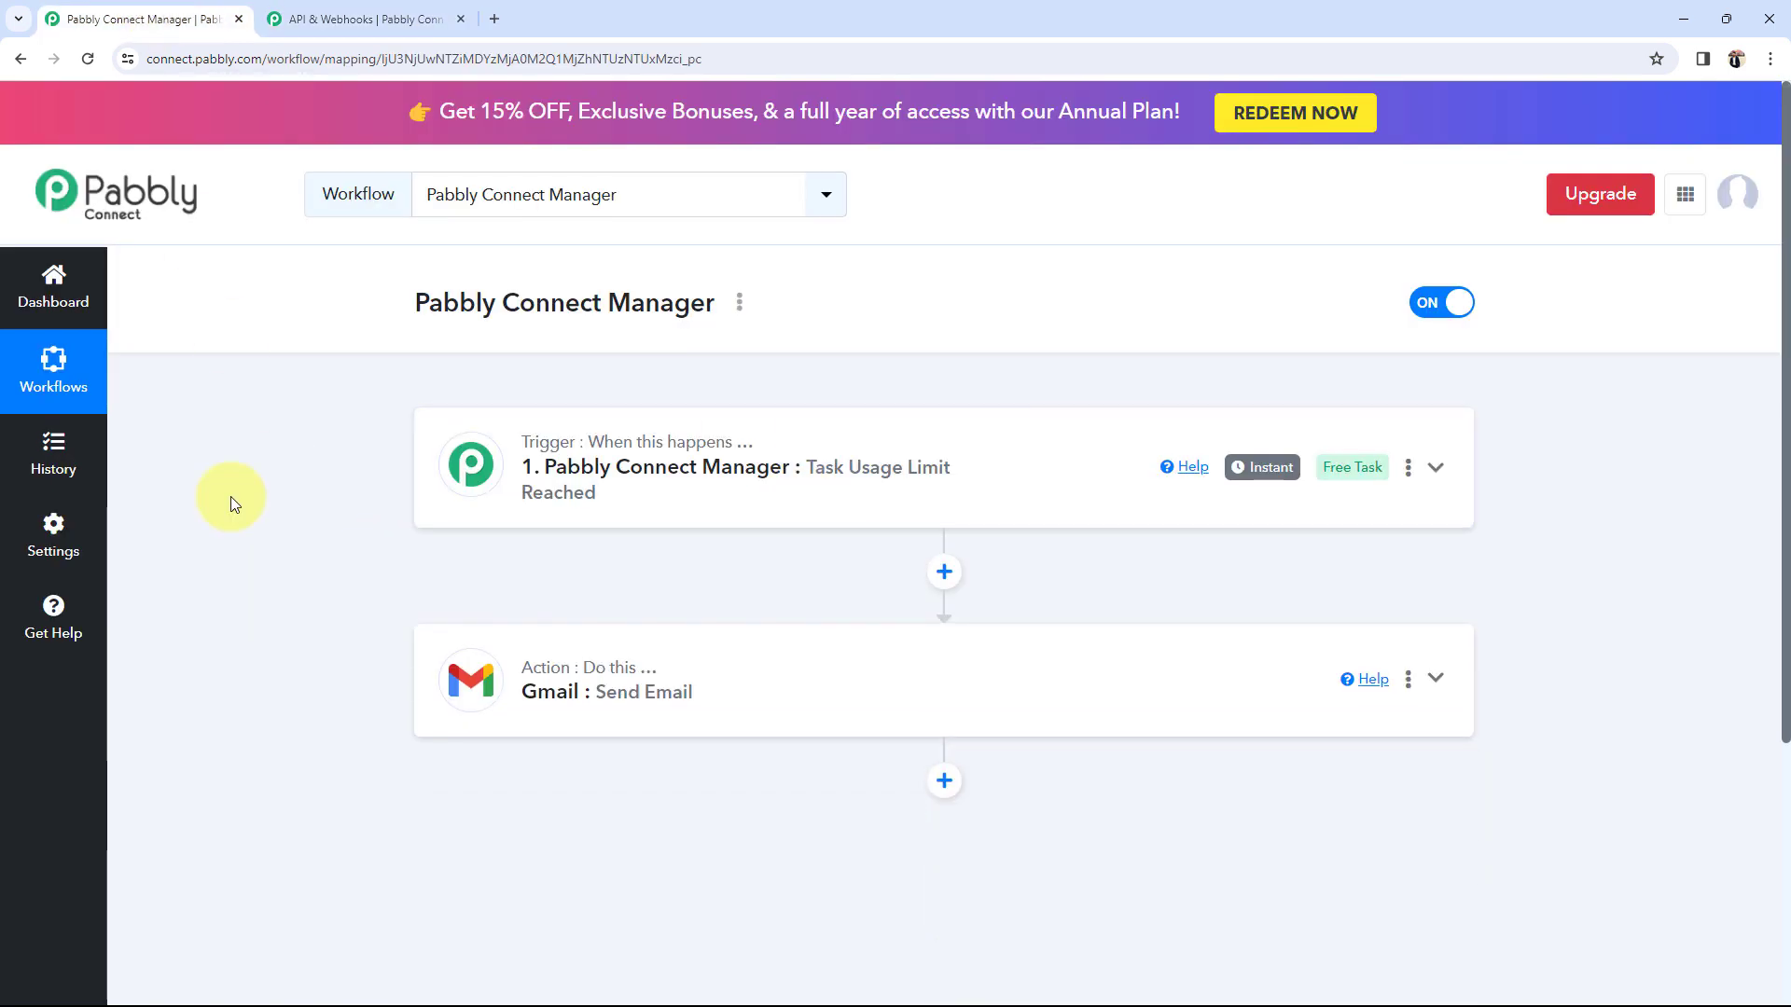